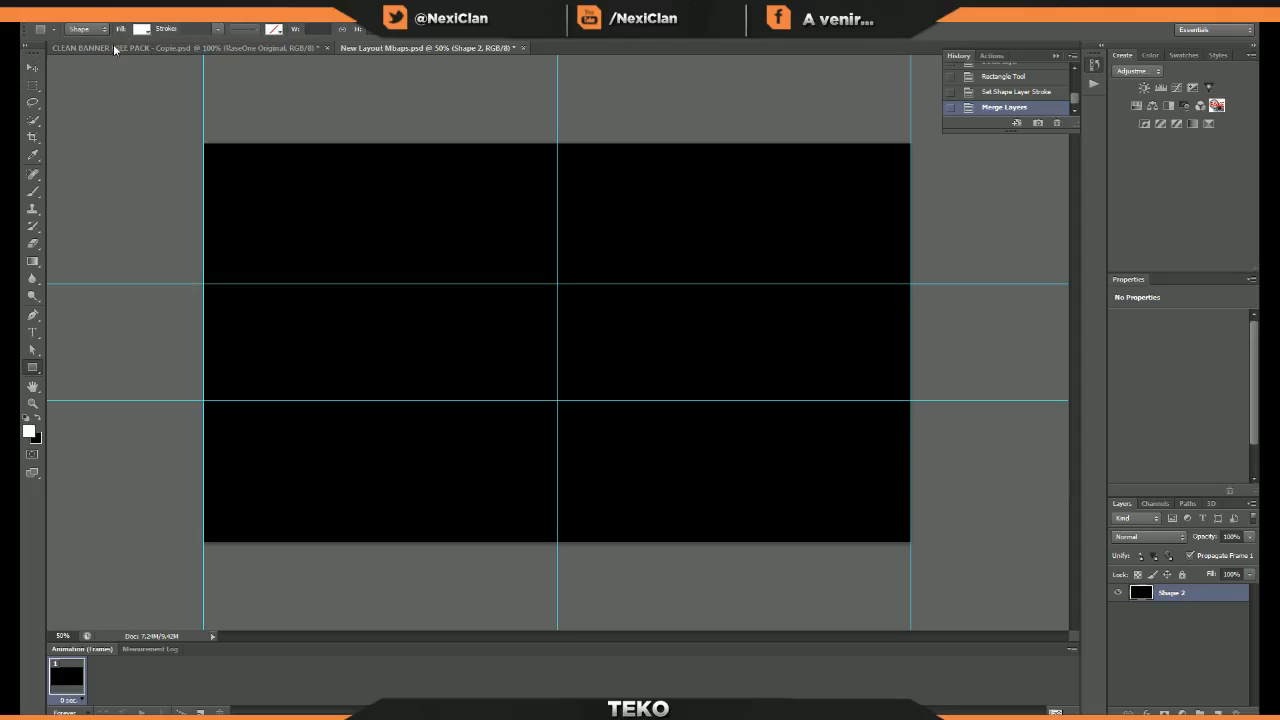
# - Switch to the CLEAN BANNER FREE PACK document and hide its FONTS and Backing Presets layer groups
pyautogui.click(114, 49)
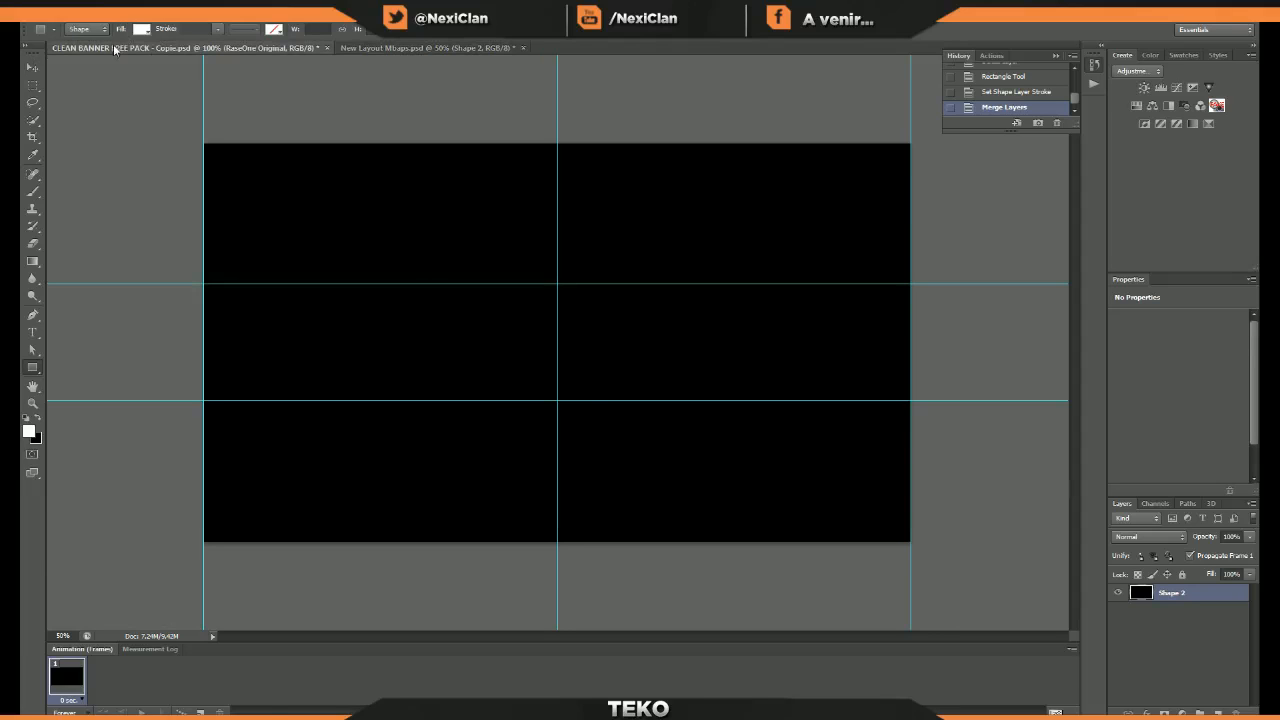
pyautogui.click(405, 49)
pyautogui.click(306, 47)
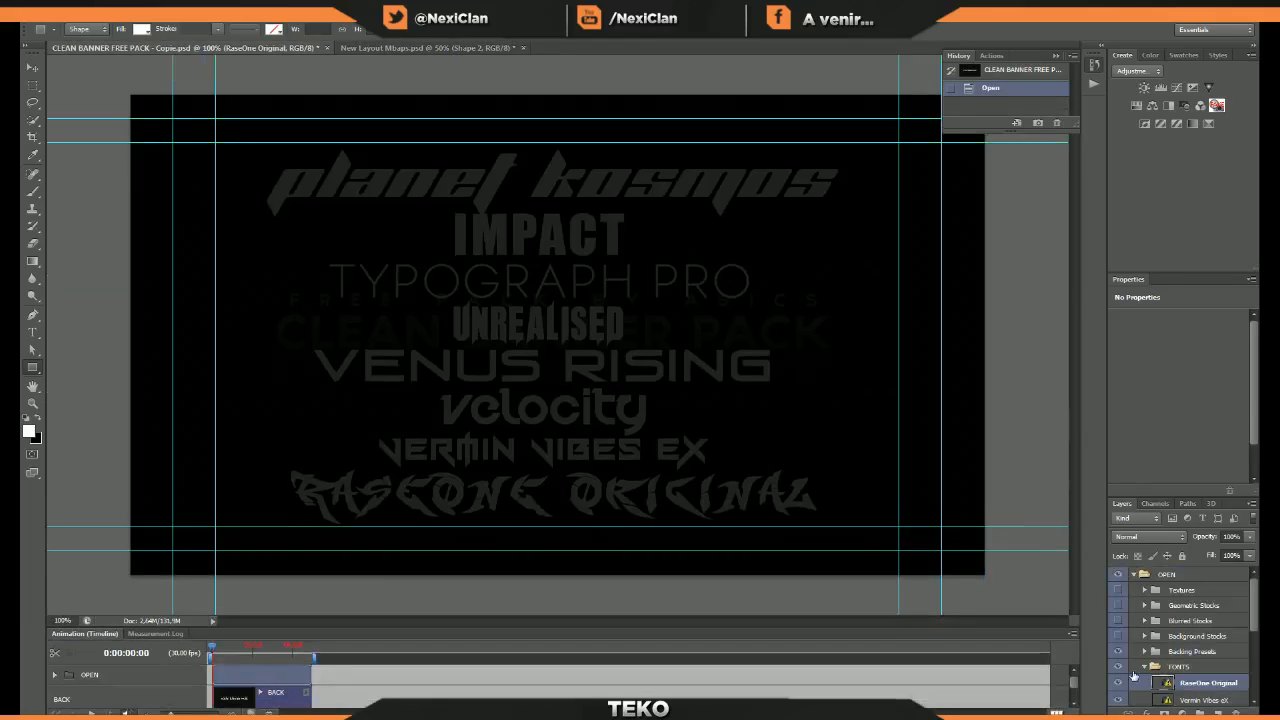
pyautogui.click(1118, 666)
pyautogui.click(1143, 667)
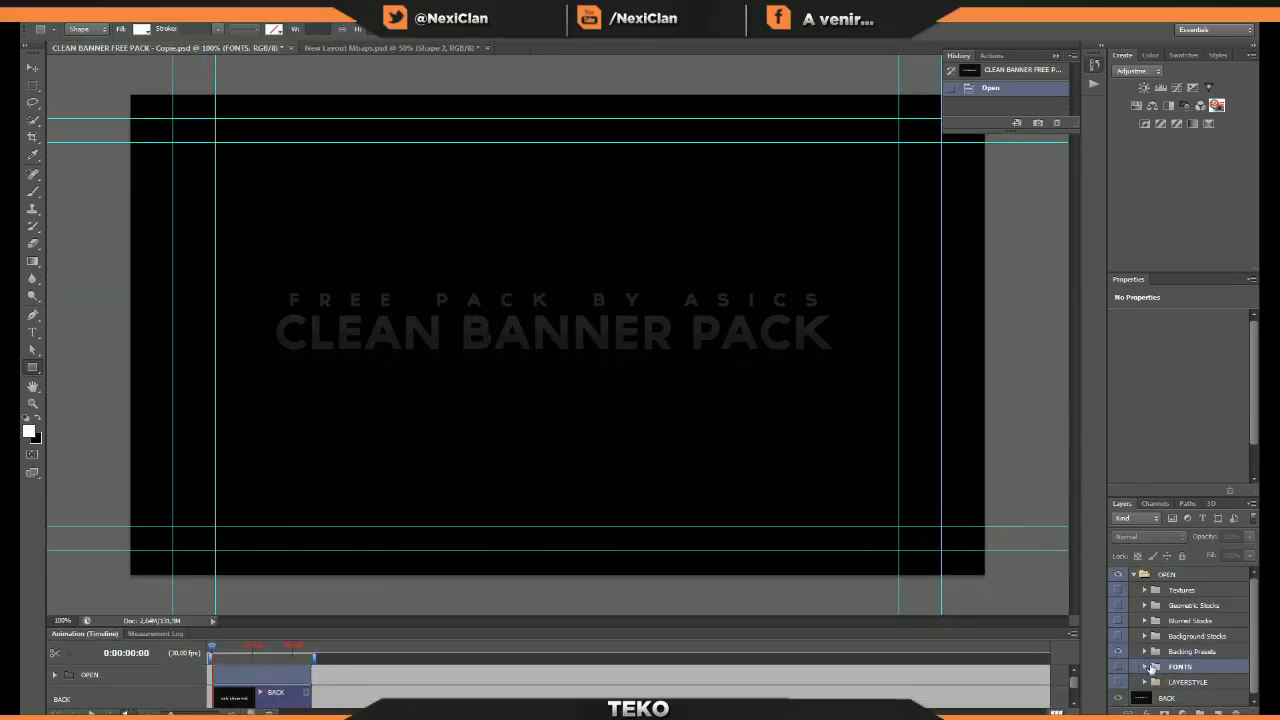
pyautogui.click(1119, 651)
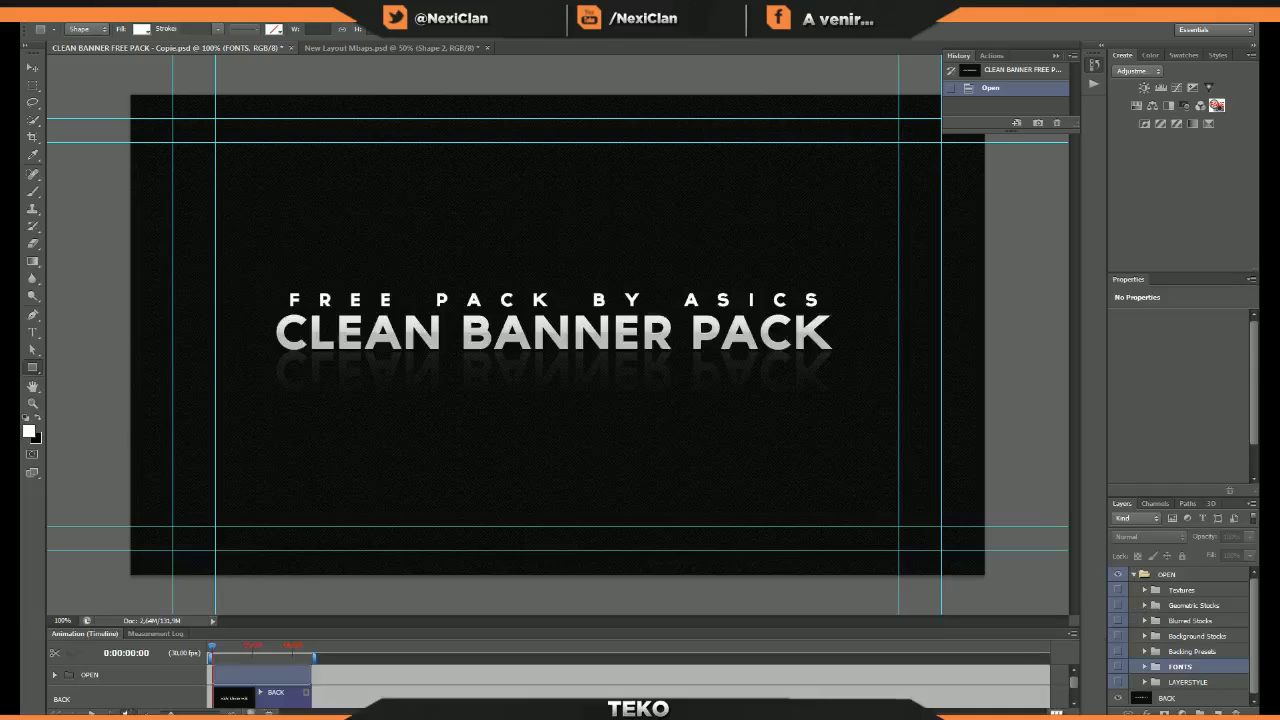
# - Expand the Geometric Stocks group and preview its polygon backgrounds one at a time
pyautogui.click(1144, 606)
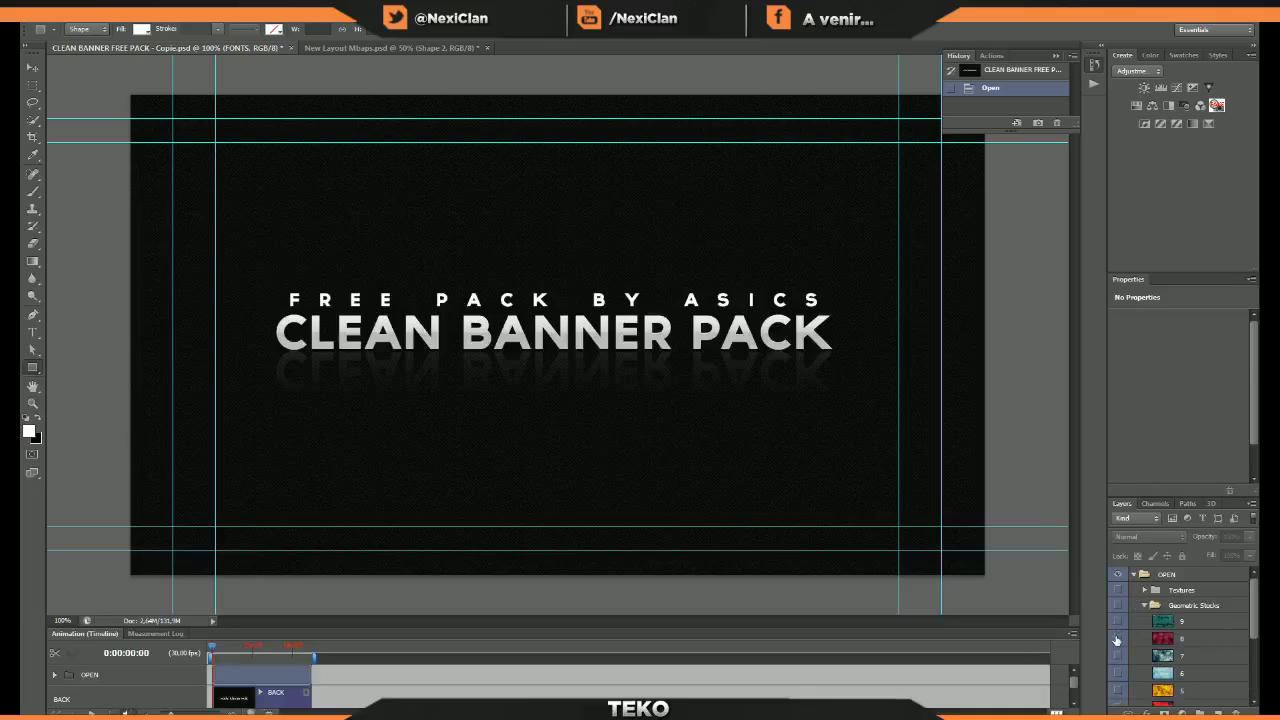
pyautogui.scroll(-1, 1117, 691)
pyautogui.click(1119, 681)
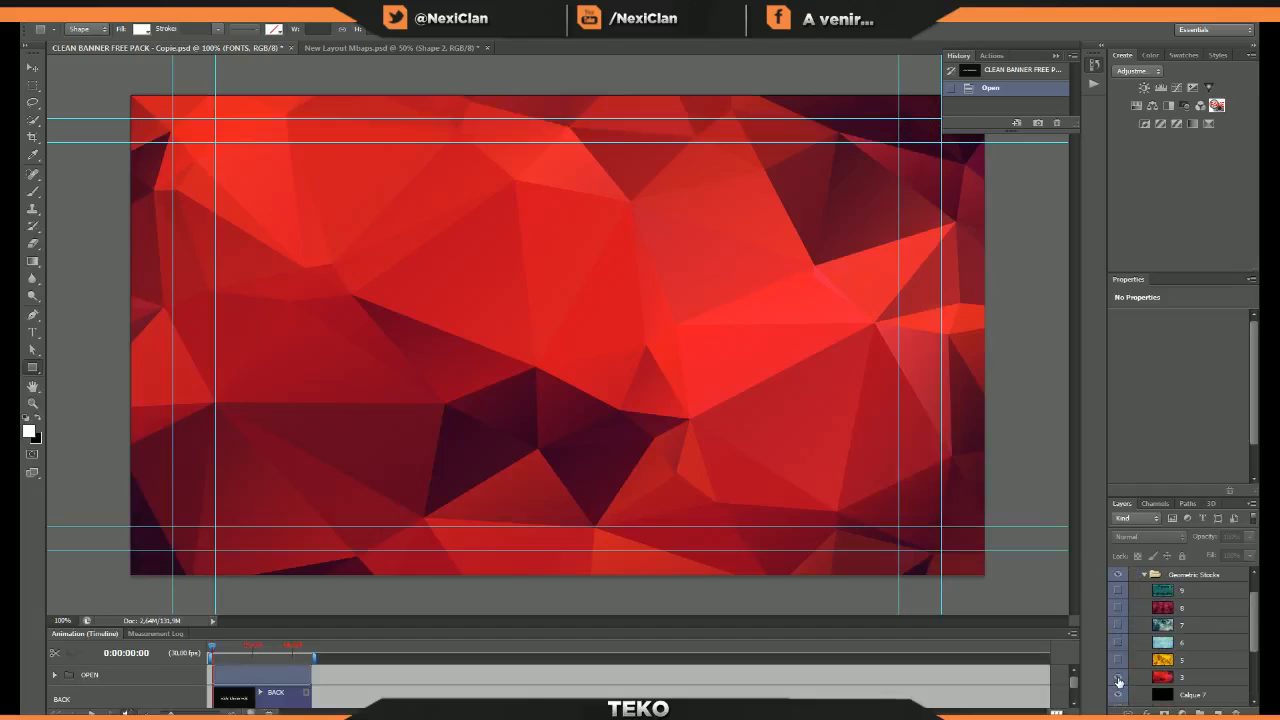
pyautogui.click(1119, 681)
pyautogui.click(1119, 662)
pyautogui.click(1119, 662)
pyautogui.click(1119, 644)
pyautogui.click(1119, 644)
pyautogui.click(1118, 625)
pyautogui.click(1118, 625)
pyautogui.click(1118, 607)
pyautogui.click(1118, 607)
pyautogui.click(1118, 643)
pyautogui.click(1118, 643)
pyautogui.click(1118, 626)
pyautogui.click(1118, 626)
pyautogui.click(1118, 608)
pyautogui.click(1118, 608)
# - Show the red polygon background, layer 3, and duplicate it into the New Layout Mbaps.psd document
pyautogui.click(1118, 677)
pyautogui.rightClick(1188, 680)
pyautogui.click(1167, 256)
pyautogui.click(612, 268)
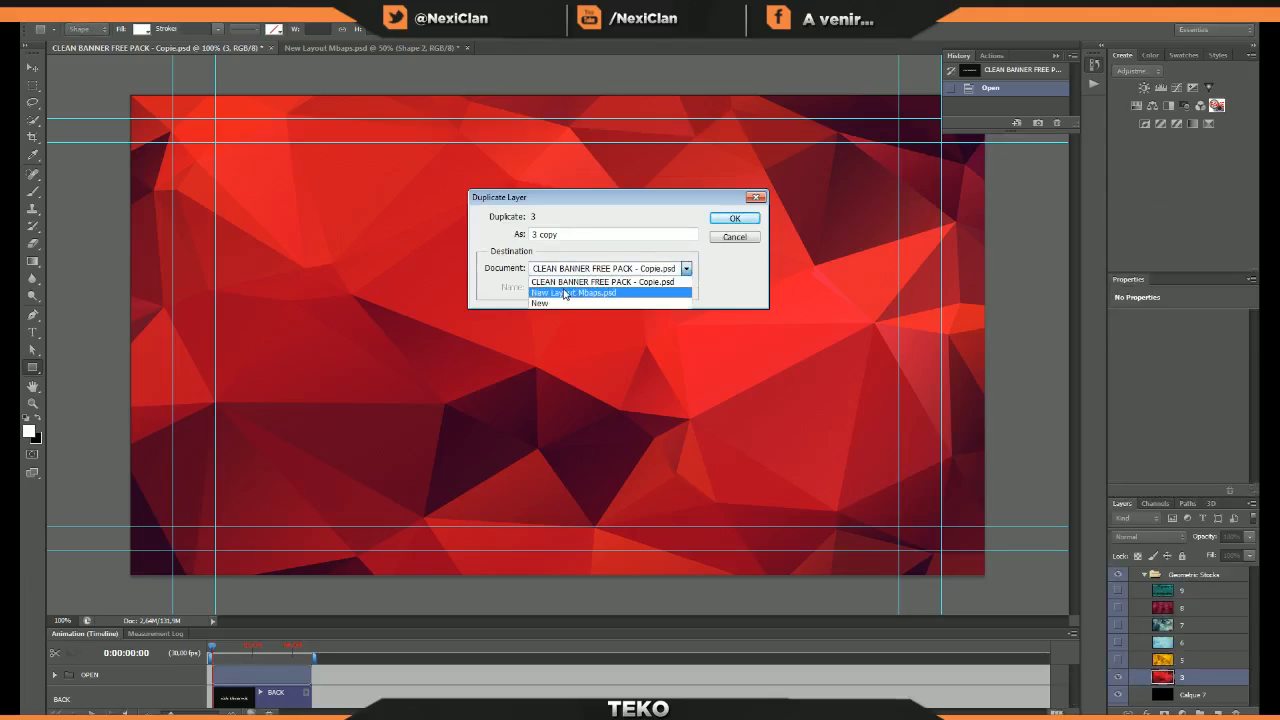
pyautogui.click(564, 293)
pyautogui.click(735, 218)
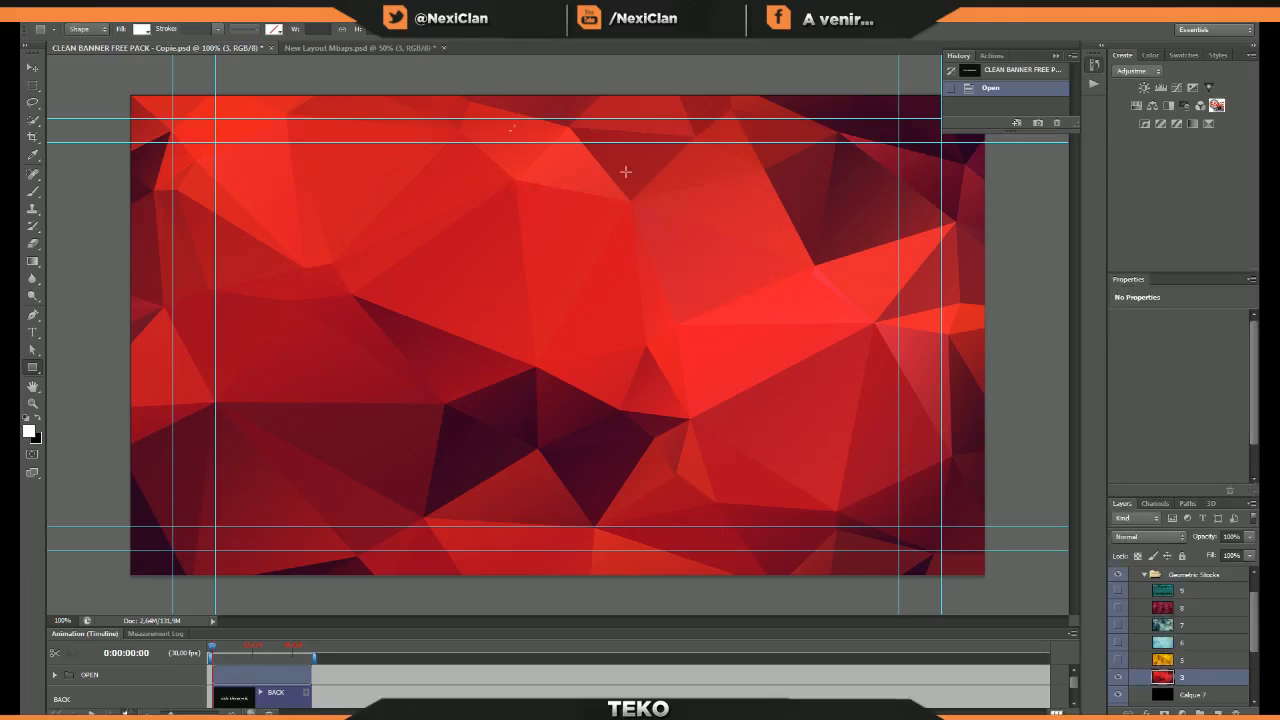
# - In New Layout Mbaps.psd, position the red polygon image against the canvas's left edge, spanning the central band
pyautogui.click(324, 48)
pyautogui.moveTo(535, 247); pyautogui.dragTo(533, 315)
pyautogui.press('Return')
pyautogui.press('u')
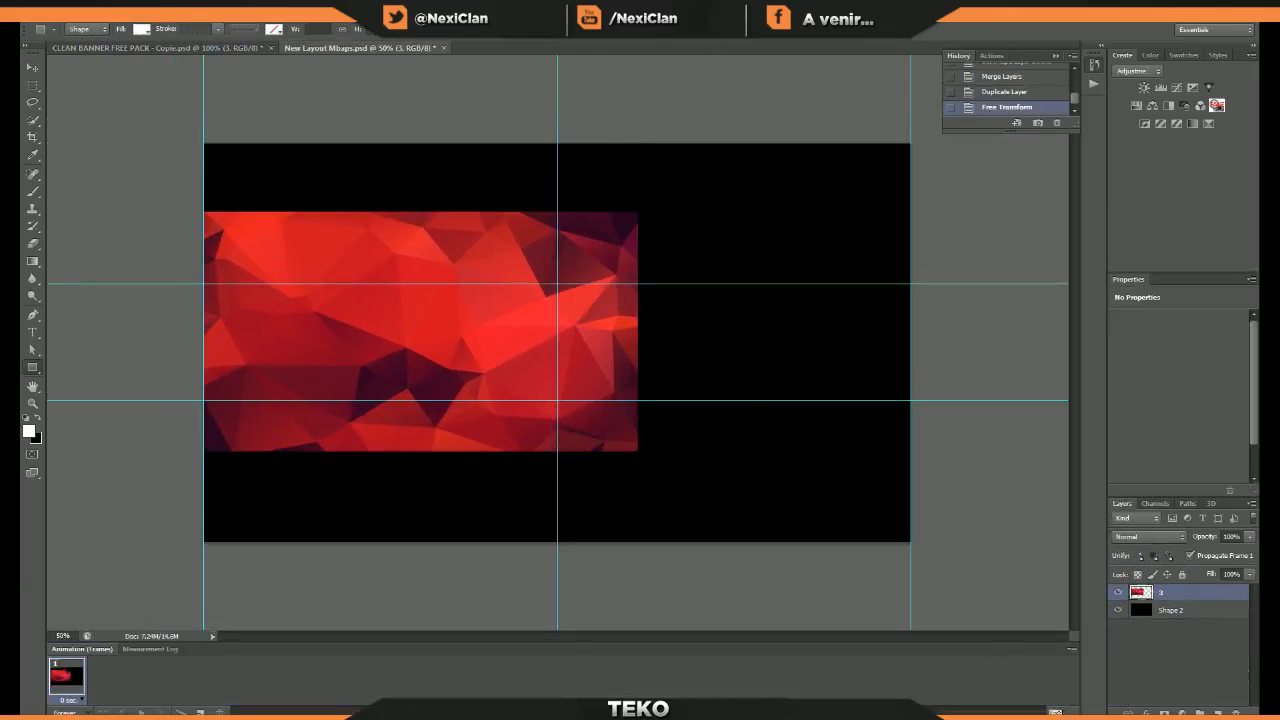
# - Duplicate the red polygon layer and shift the copy horizontally so it overlaps the original and reaches the canvas's right edge
pyautogui.hotkey('ctrl', 'j')
pyautogui.hotkey('ctrl', 't')
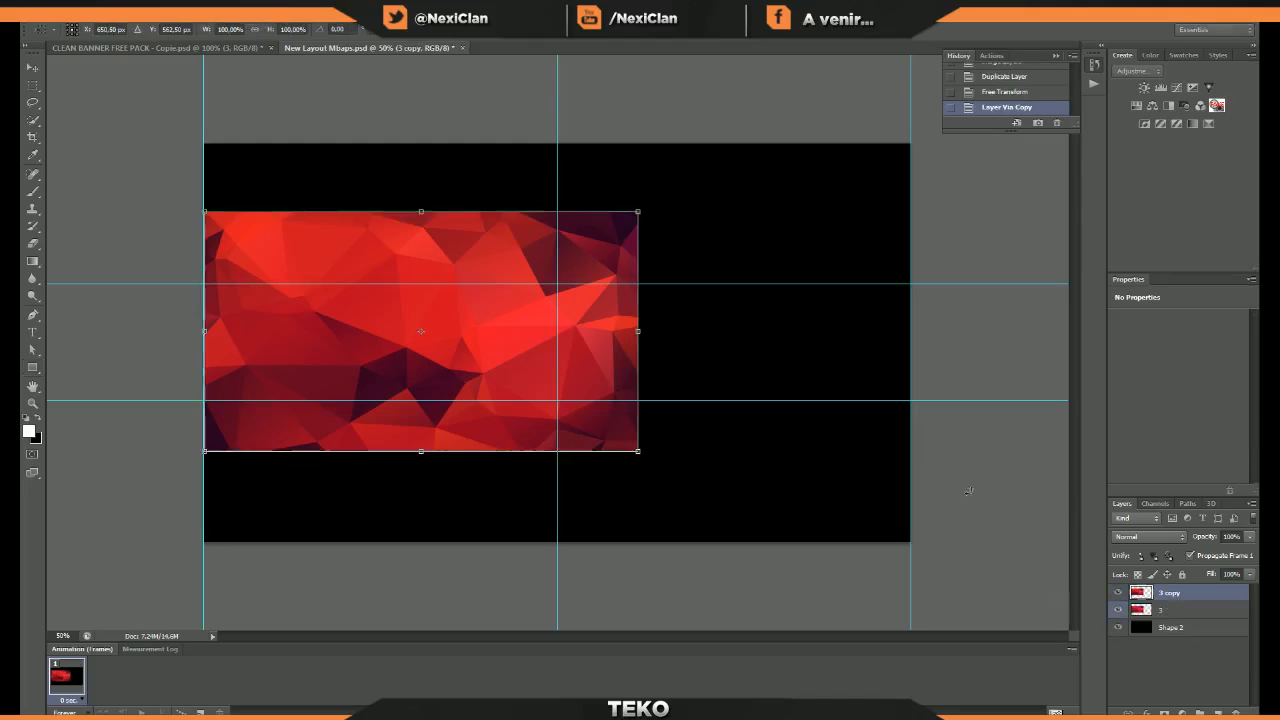
pyautogui.moveTo(498, 360); pyautogui.dragTo(932, 360)
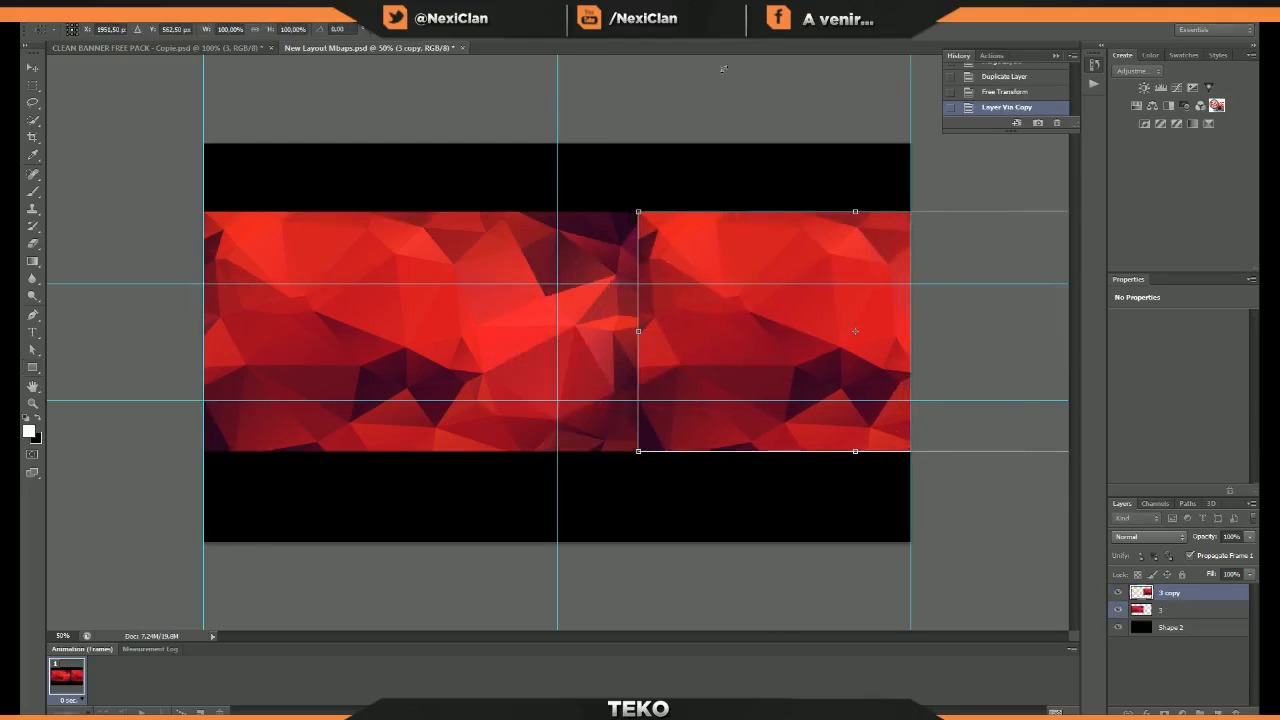
pyautogui.press('Return')
pyautogui.press('u')
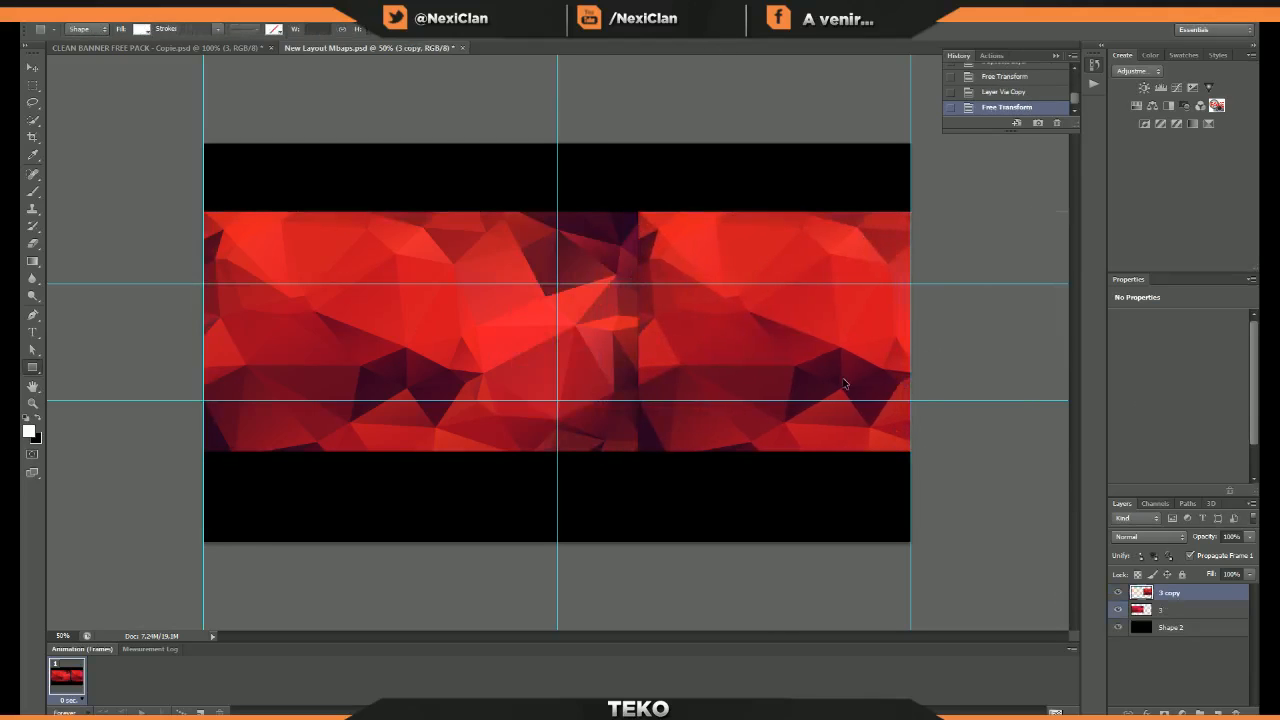
pyautogui.hotkey('ctrl', 't')
pyautogui.moveTo(912, 364); pyautogui.dragTo(848, 358)
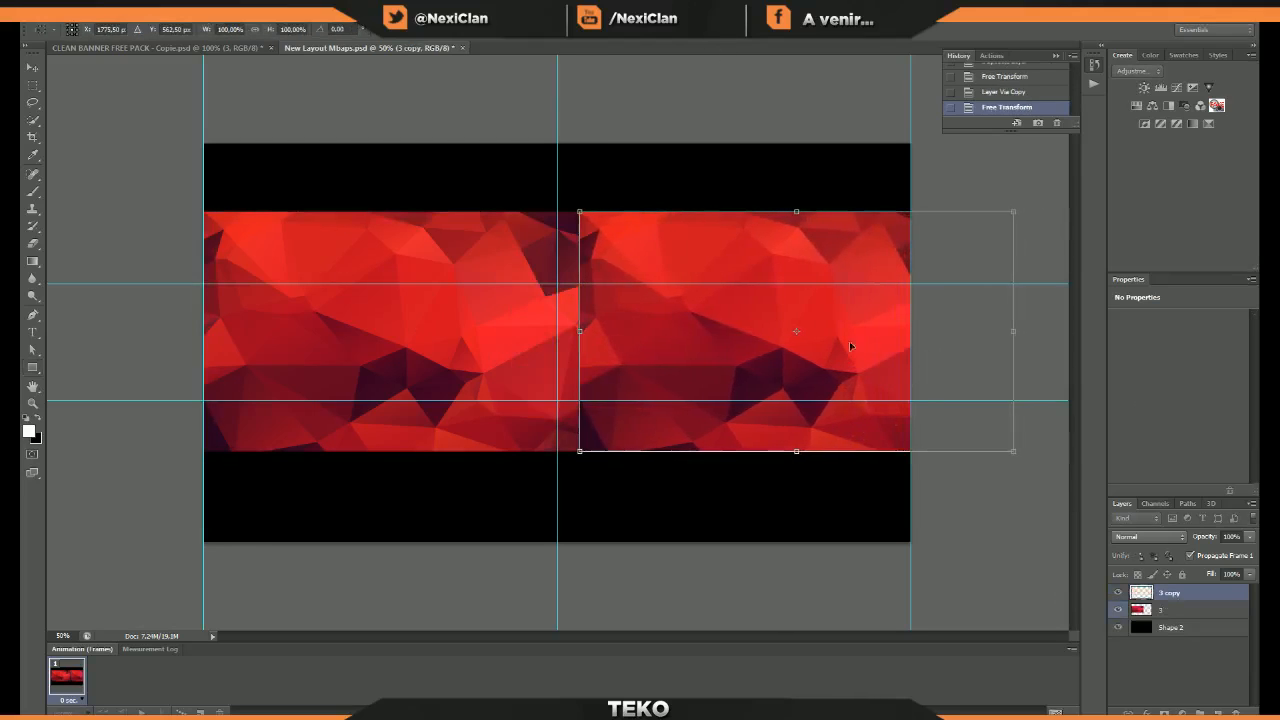
pyautogui.press('Return')
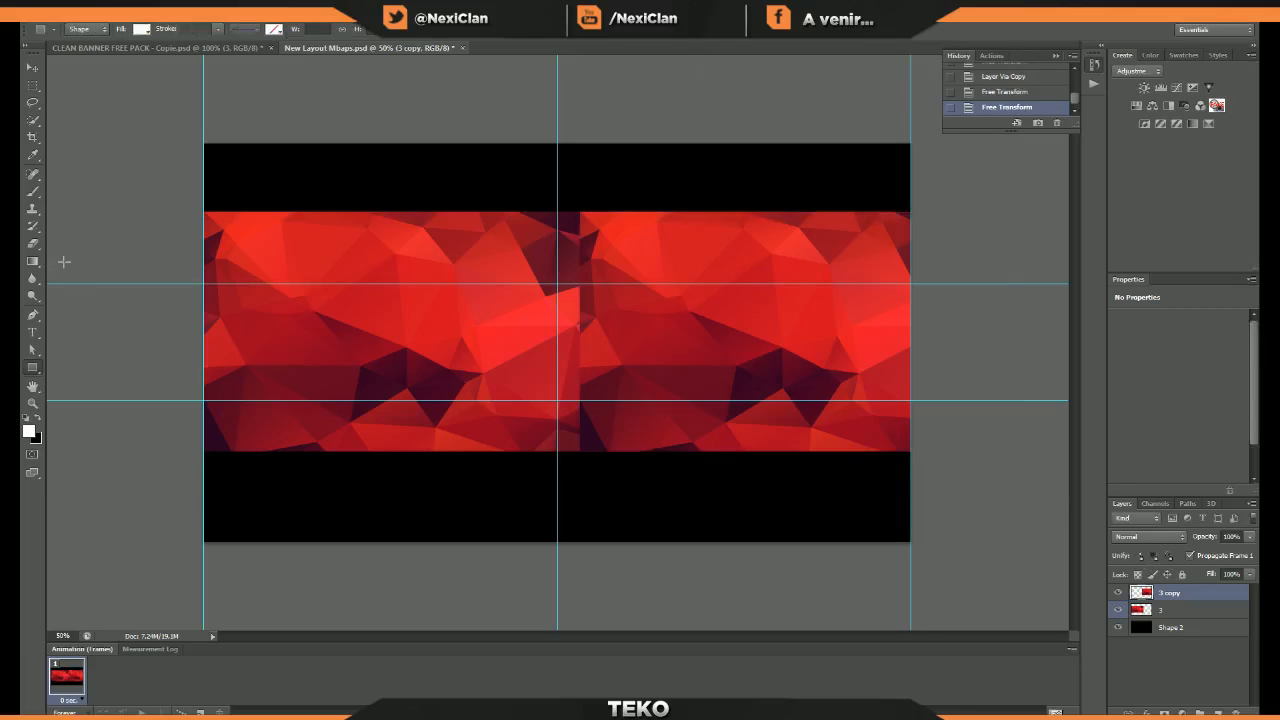
# - Erase along the copy's left edge with a soft 257 px eraser to blend the seam between both polygon images
pyautogui.click(38, 243)
pyautogui.click(586, 284)
pyautogui.click(588, 284)
pyautogui.rightClick(592, 283)
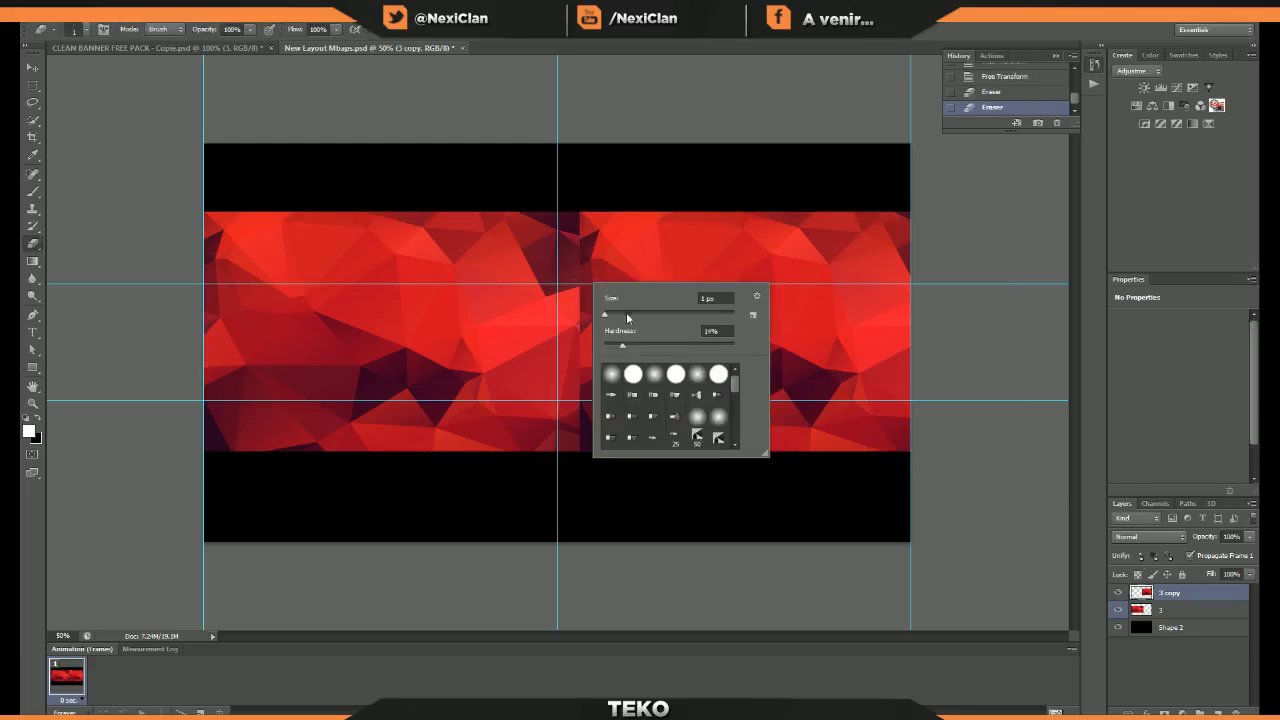
pyautogui.moveTo(616, 315); pyautogui.dragTo(646, 316)
pyautogui.moveTo(557, 206)
pyautogui.mouseDown()
pyautogui.moveTo(590, 395)
pyautogui.moveTo(577, 491)
pyautogui.mouseUp()
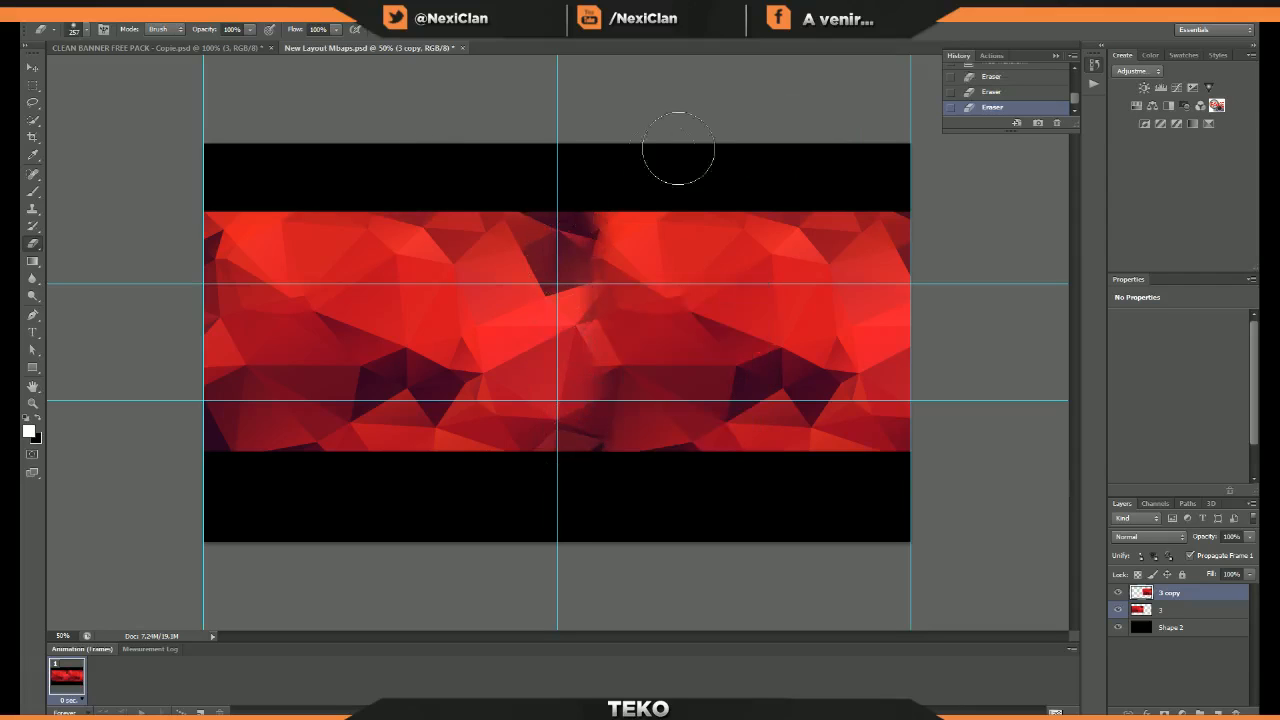
pyautogui.moveTo(571, 209); pyautogui.dragTo(564, 231)
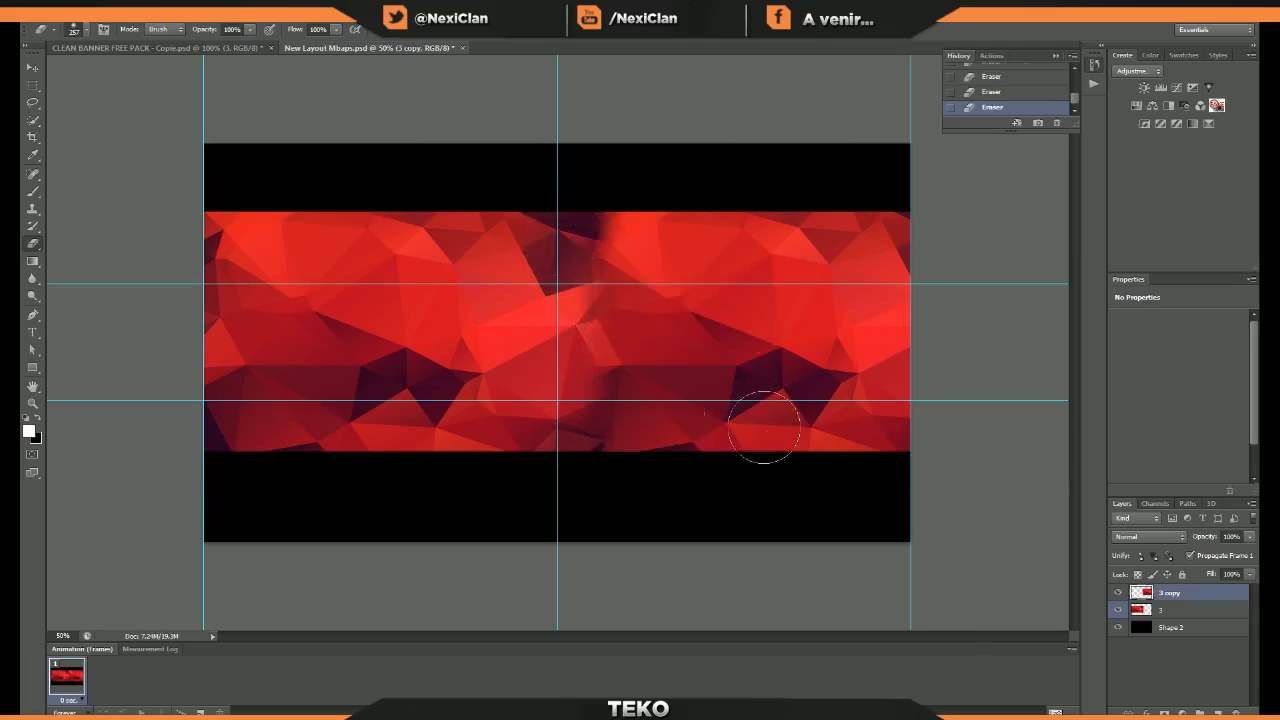
# - Merge the two red polygon layers into a single layer
pyautogui.keyDown('ctrl'); pyautogui.click(1191, 614); pyautogui.keyUp('ctrl')
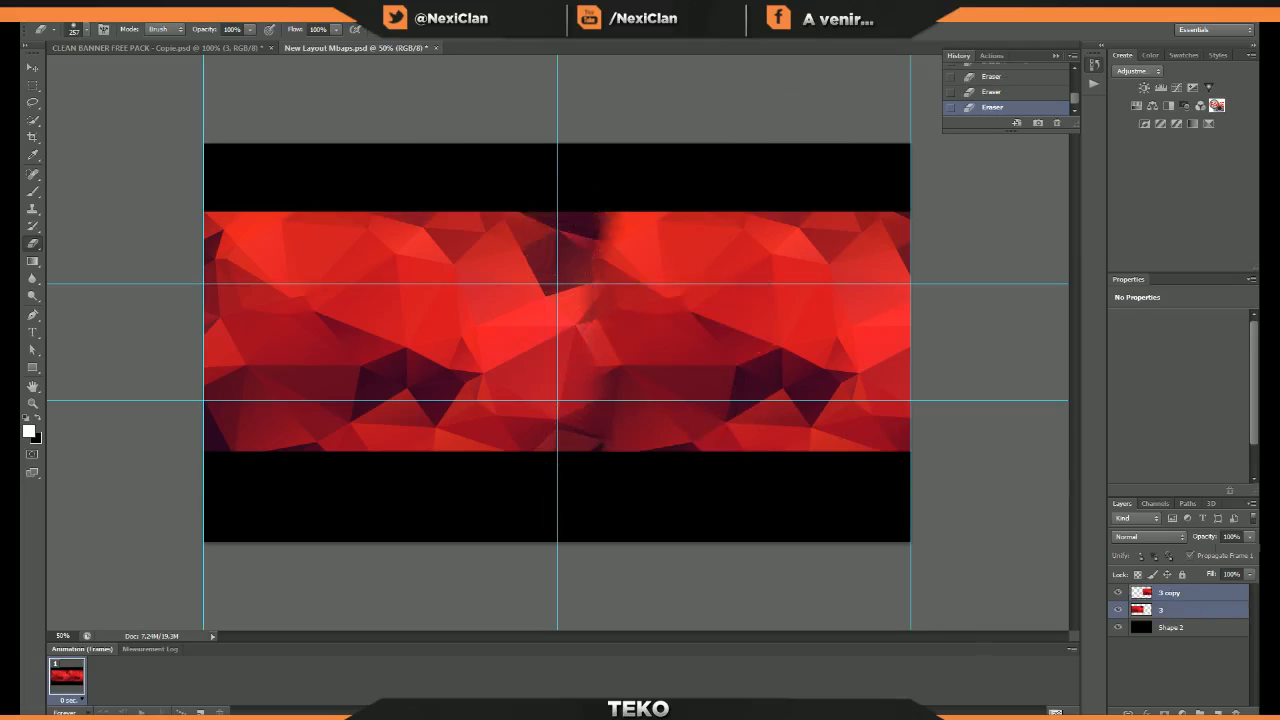
pyautogui.rightClick(1173, 607)
pyautogui.click(1192, 446)
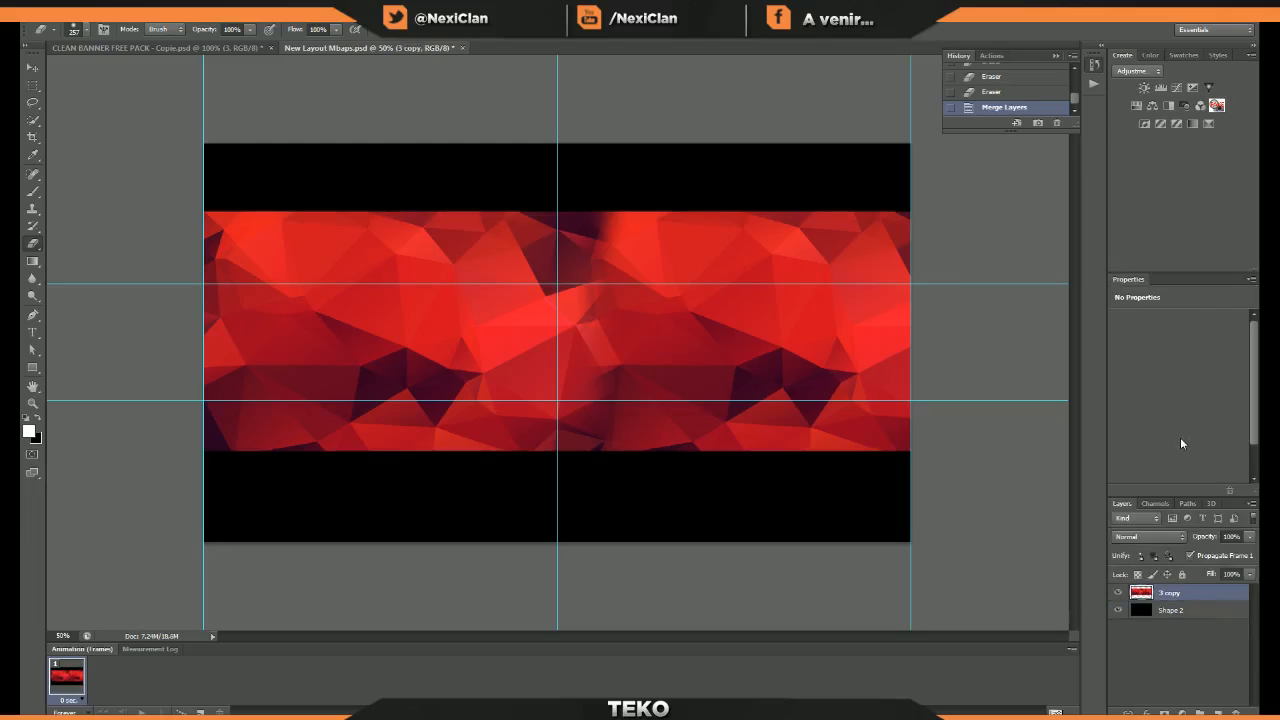
# - Set the Type tool's font to TYPOGRAPH PRO with the UltraLight style
pyautogui.click(33, 333)
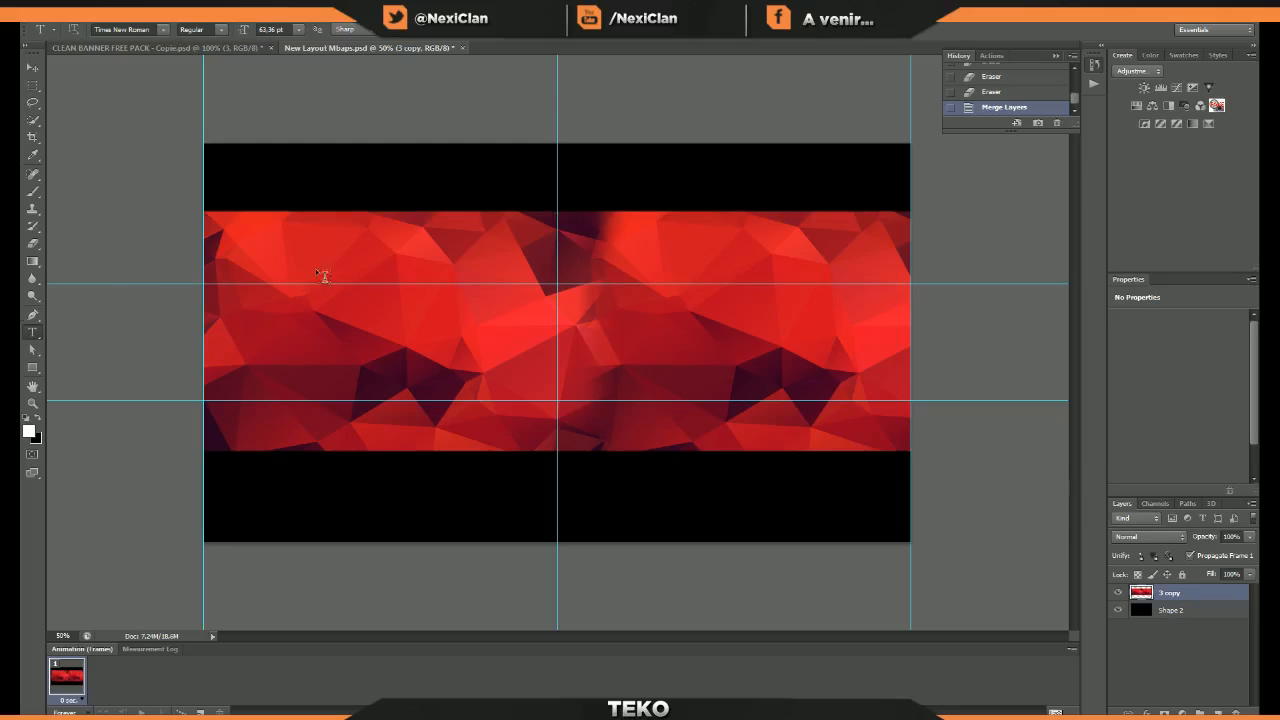
pyautogui.click(121, 29)
pyautogui.write('TYPOGRAPH PRO')
pyautogui.press('Return')
pyautogui.click(220, 32)
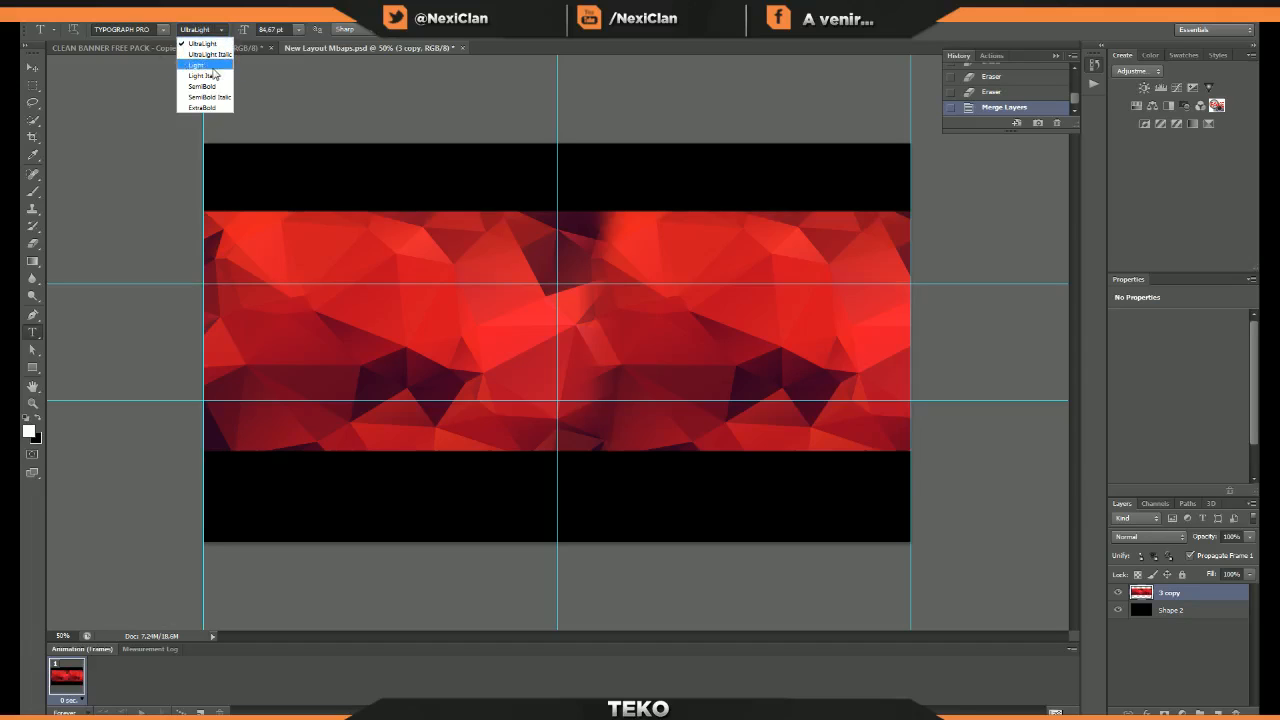
pyautogui.click(150, 50)
# - In the CLEAN BANNER FREE PACK document, hide layer 3, collapse Geometric Stocks and expand the Blurred Stocks group
pyautogui.click(150, 50)
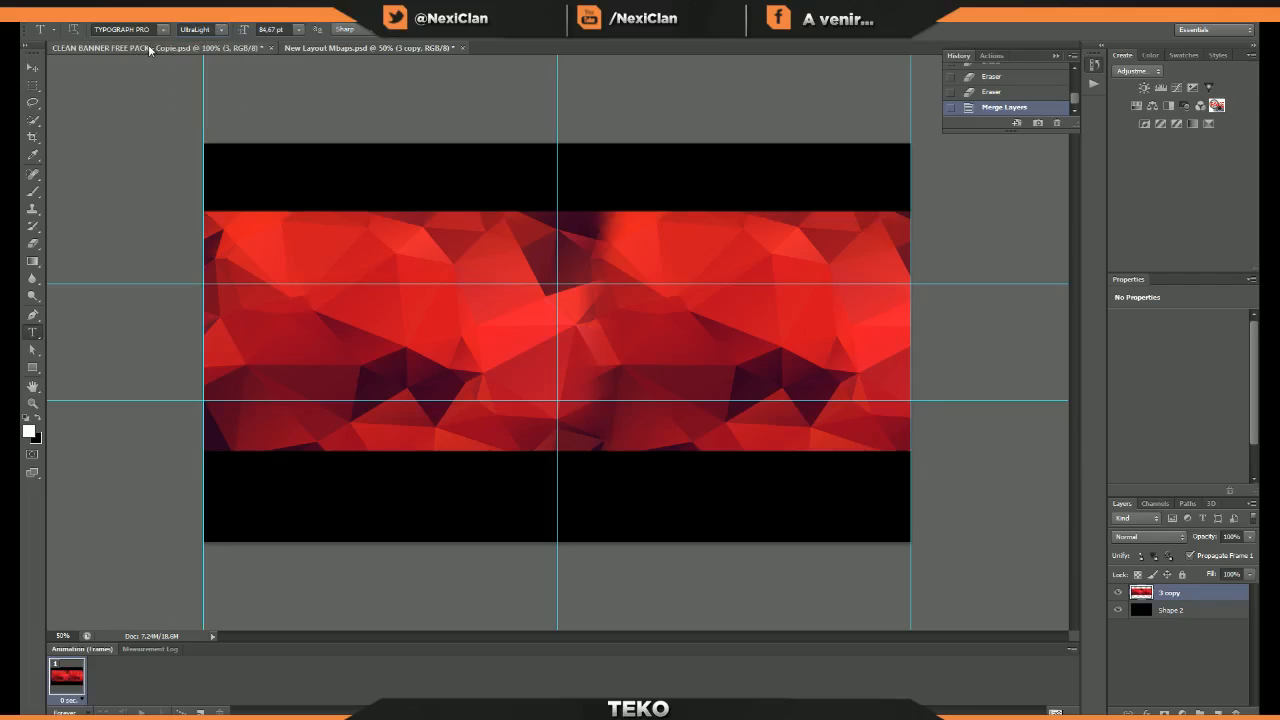
pyautogui.click(1119, 679)
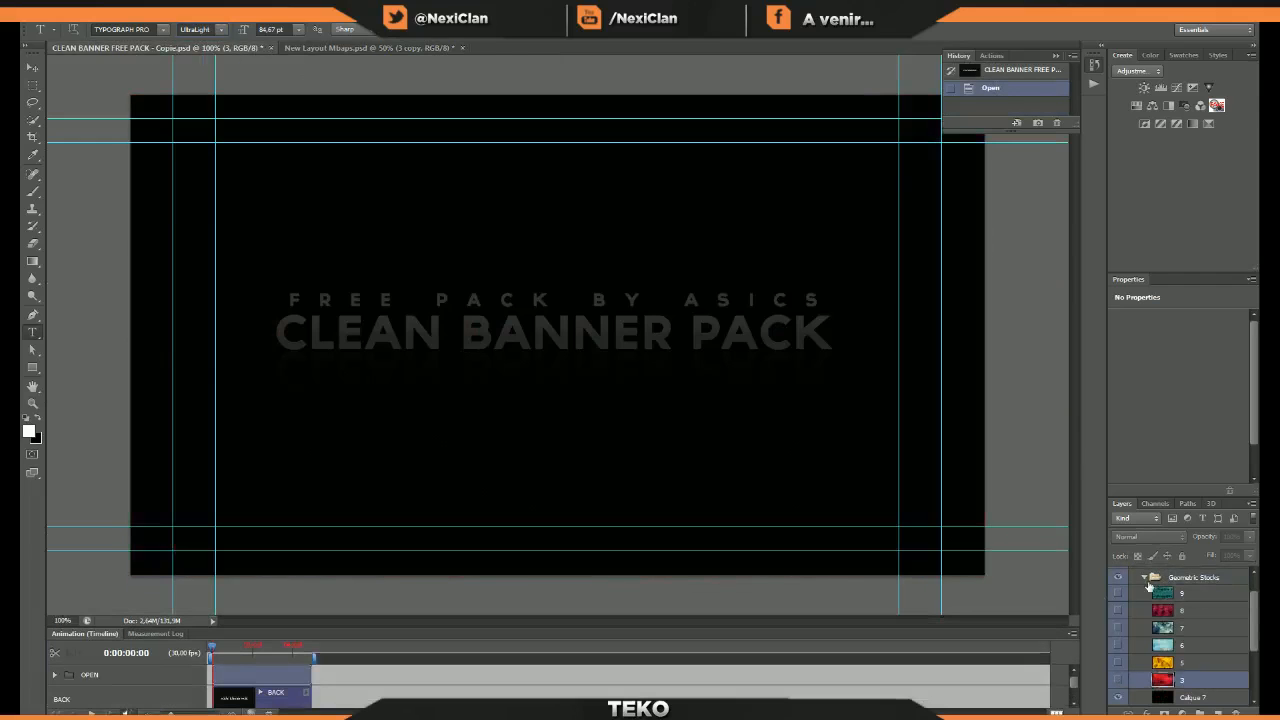
pyautogui.click(1144, 577)
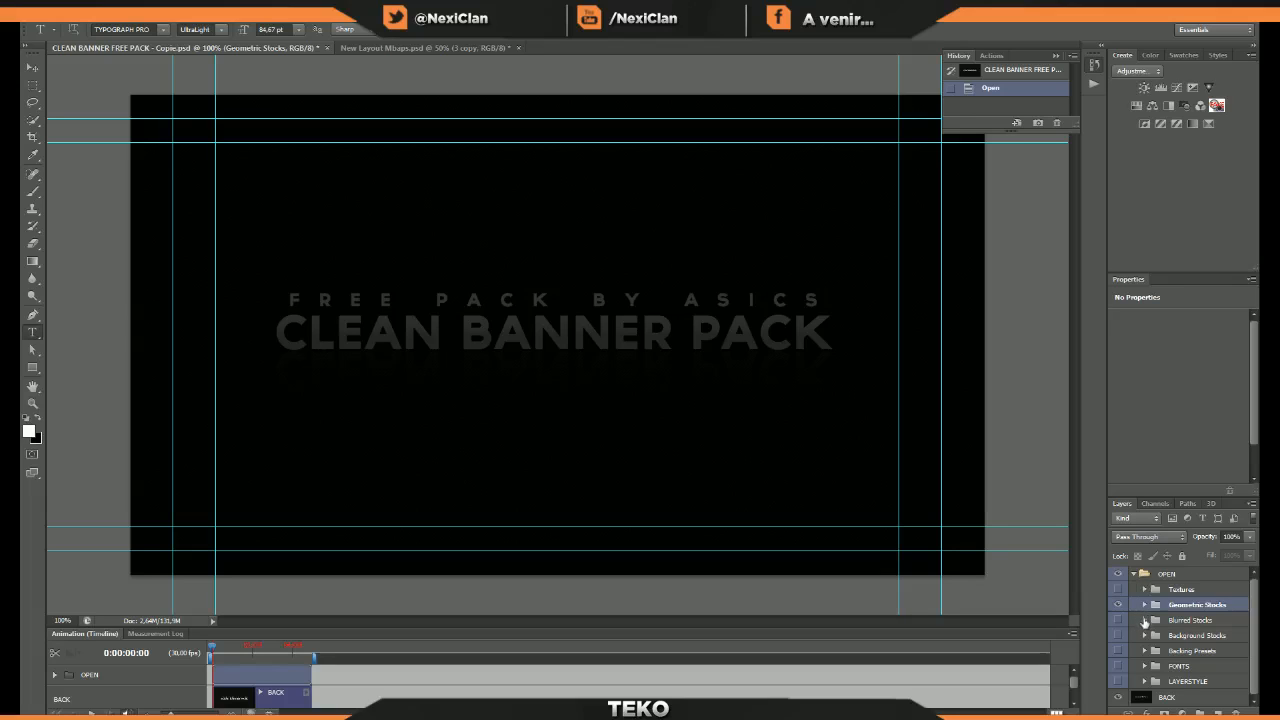
pyautogui.click(1144, 621)
pyautogui.scroll(-4, 1130, 640)
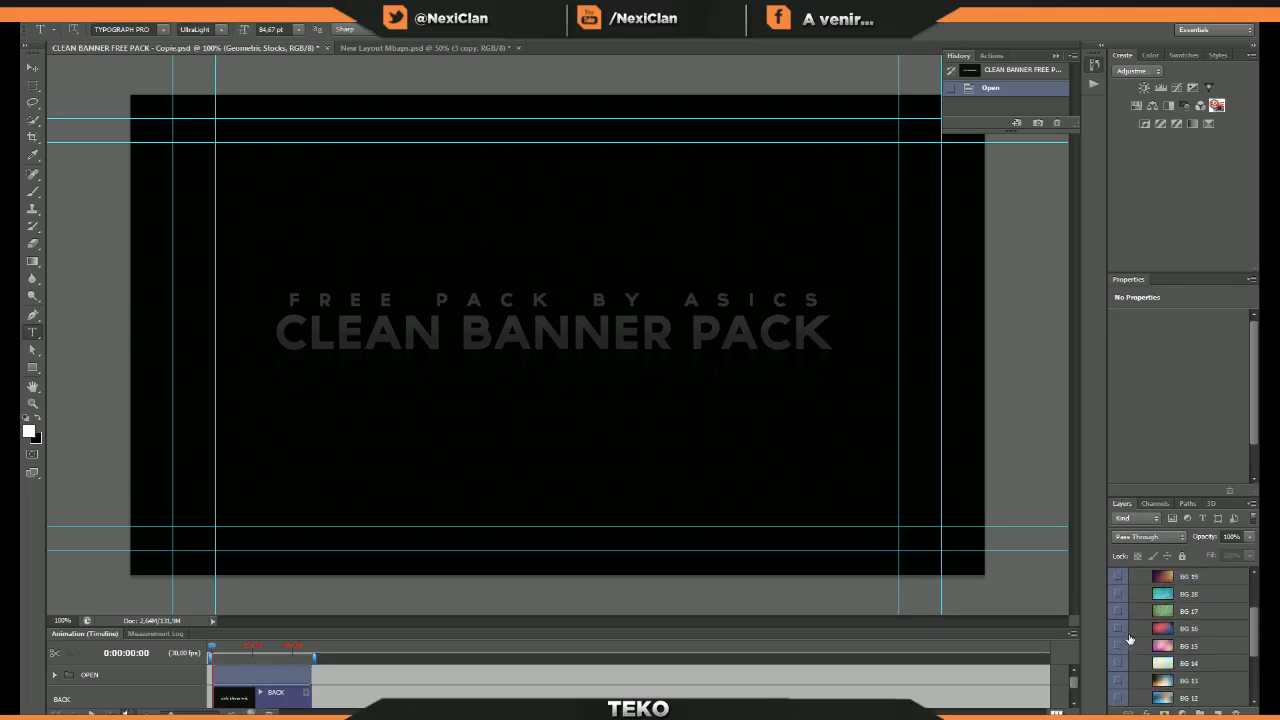
# - Preview the blurred backgrounds around BG 15 and BG 16 by toggling their visibility
pyautogui.click(1121, 647)
pyautogui.click(1121, 647)
pyautogui.click(1121, 647)
pyautogui.scroll(-3, 1121, 648)
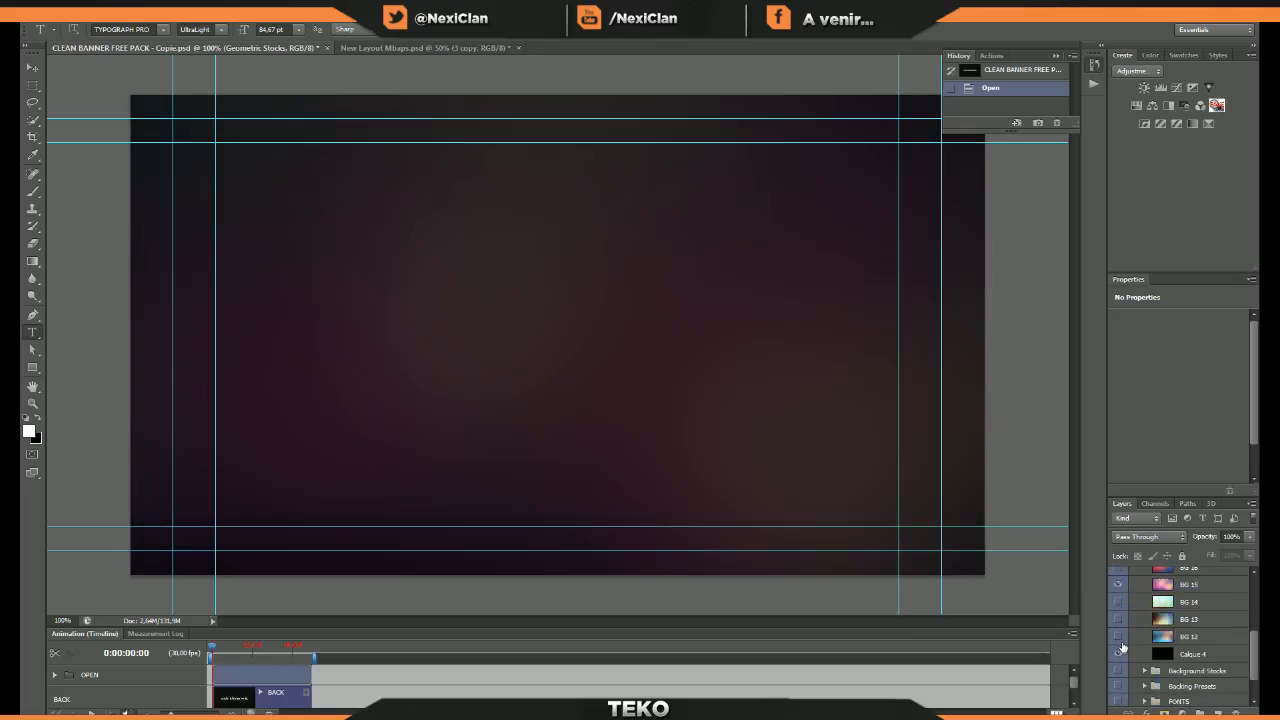
pyautogui.click(1212, 586)
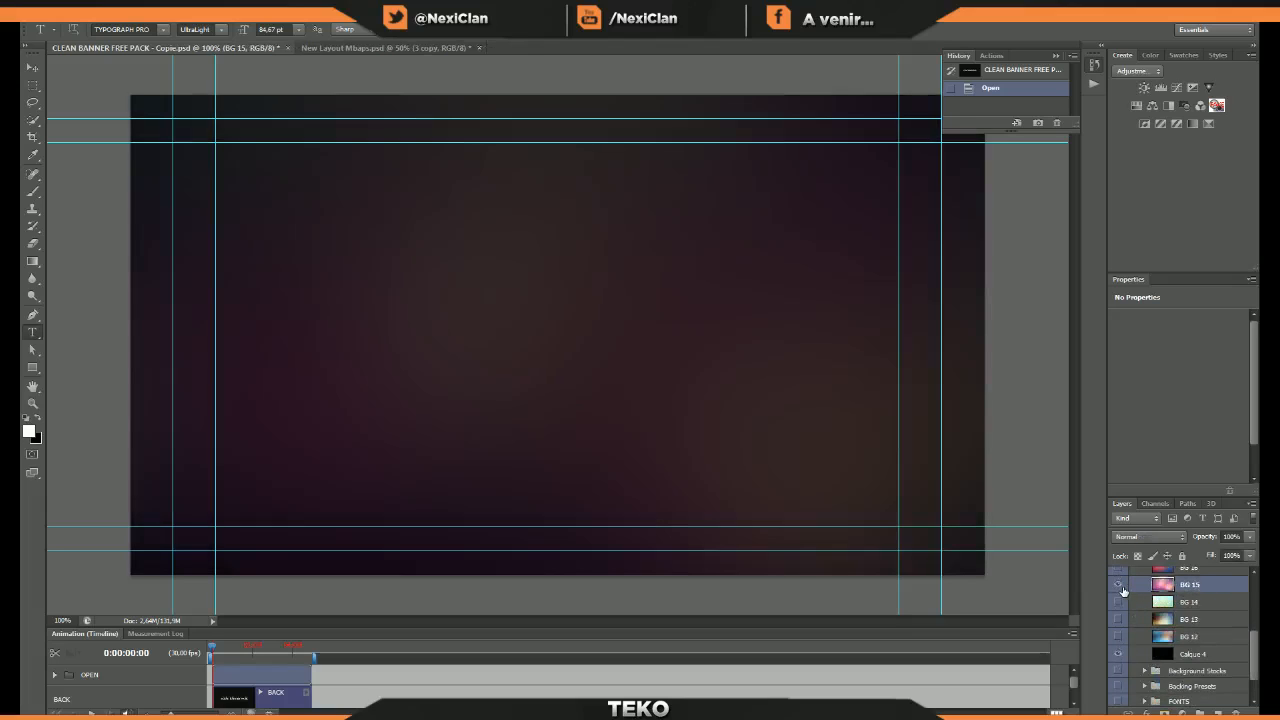
pyautogui.scroll(3, 1193, 585)
pyautogui.click(1118, 614)
pyautogui.click(1118, 614)
pyautogui.click(1119, 614)
pyautogui.click(1119, 614)
pyautogui.click(1119, 614)
pyautogui.click(1118, 614)
pyautogui.click(1118, 631)
# - Duplicate the BG 15 blurred background layer into the New Layout Mbaps.psd document
pyautogui.click(1208, 647)
pyautogui.rightClick(1206, 634)
pyautogui.click(1162, 210)
pyautogui.click(545, 268)
pyautogui.click(557, 292)
pyautogui.press('Return')
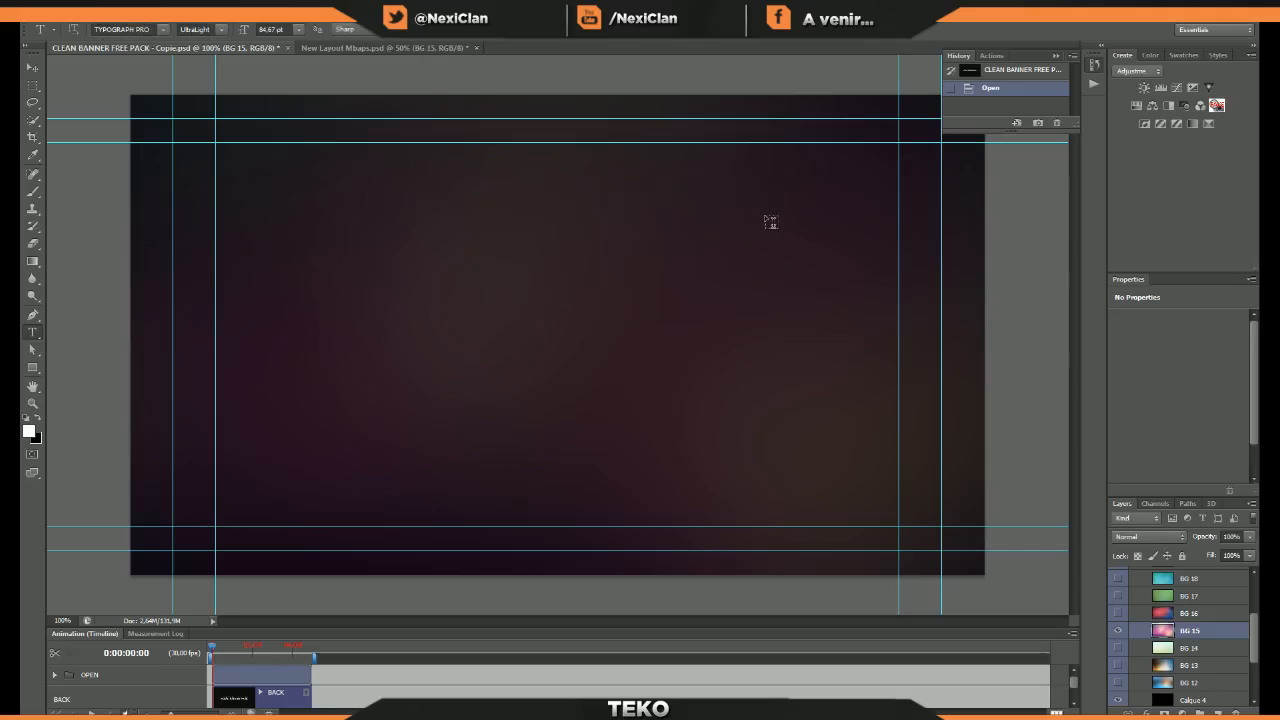
# - In New Layout Mbaps.psd, scale the BG 15 layer to about 155% wide and 154% high, covering the whole canvas
pyautogui.click(341, 49)
pyautogui.hotkey('ctrl', 't')
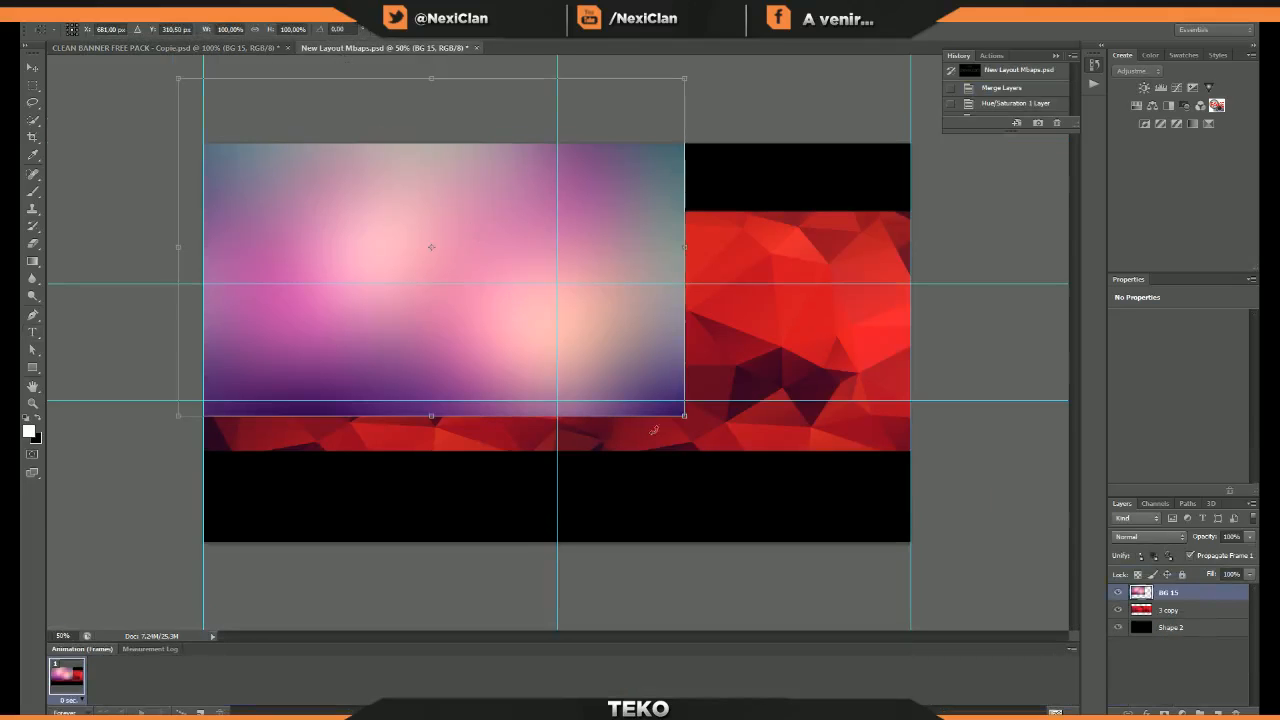
pyautogui.moveTo(689, 411); pyautogui.dragTo(966, 599)
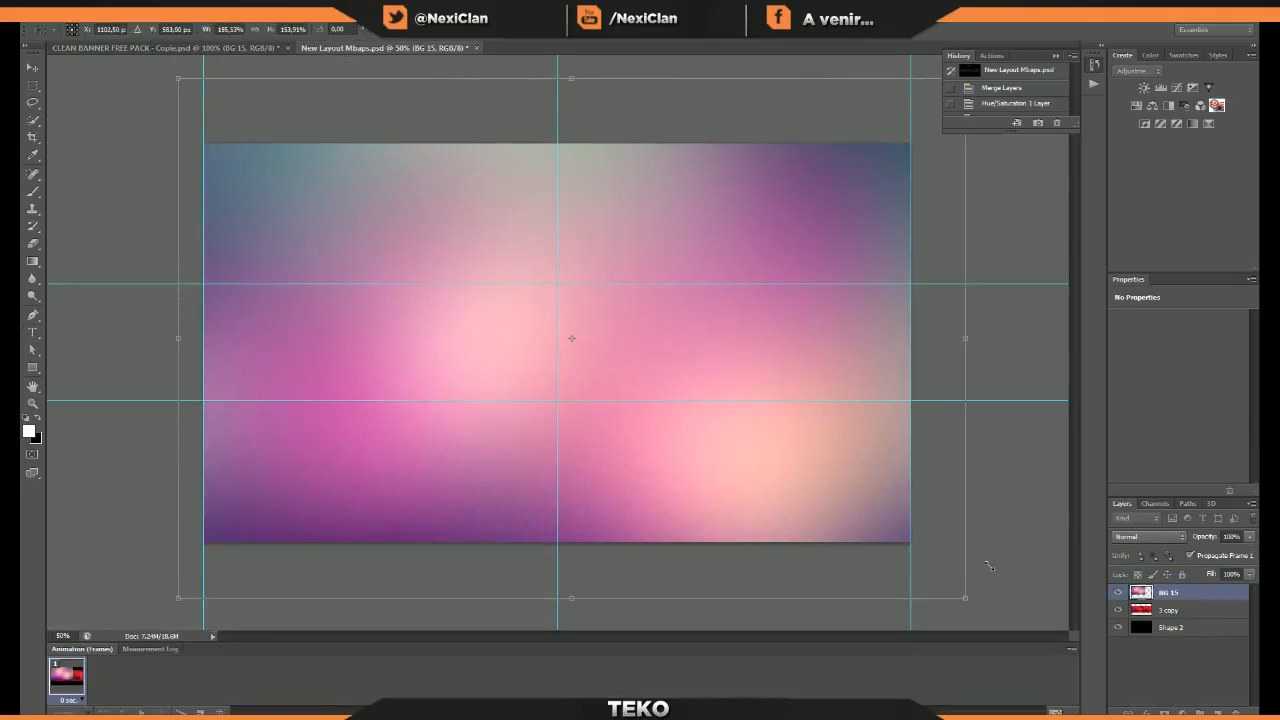
pyautogui.press('Return')
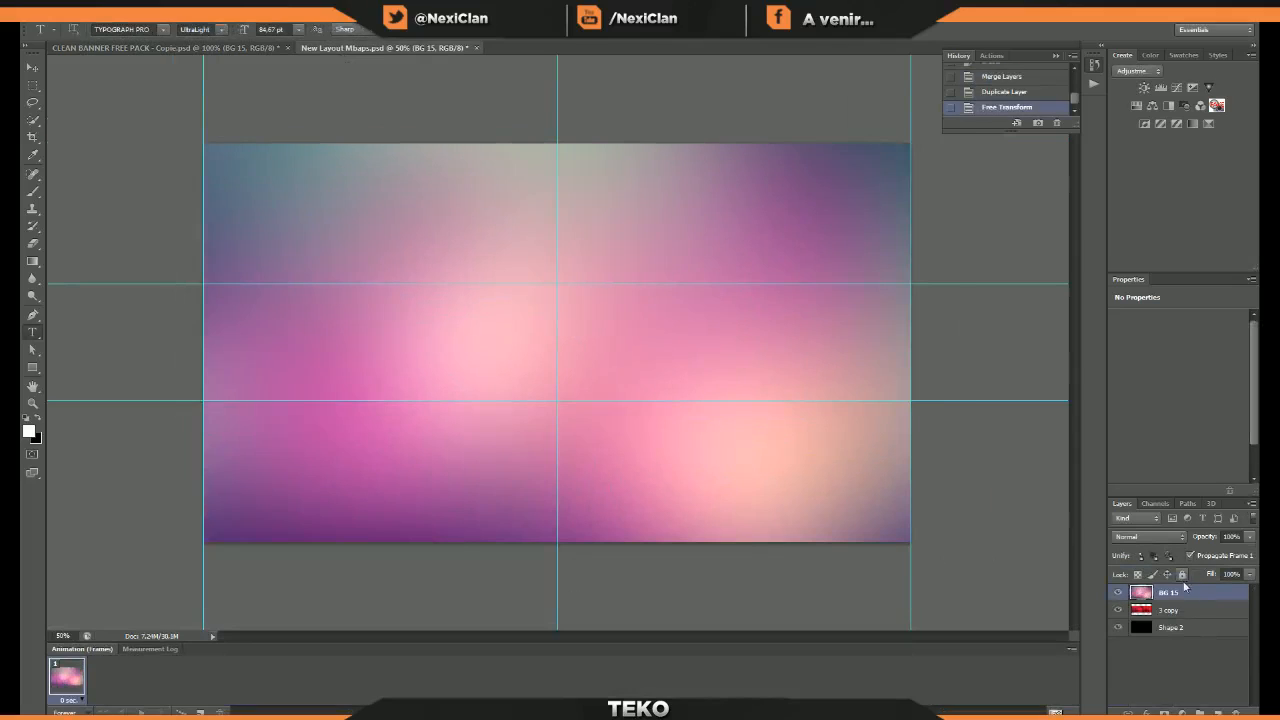
# - Lower the BG 15 layer's opacity to 53% and merge it with the red polygon layer
pyautogui.click(1249, 537)
pyautogui.moveTo(1249, 552); pyautogui.dragTo(1216, 550)
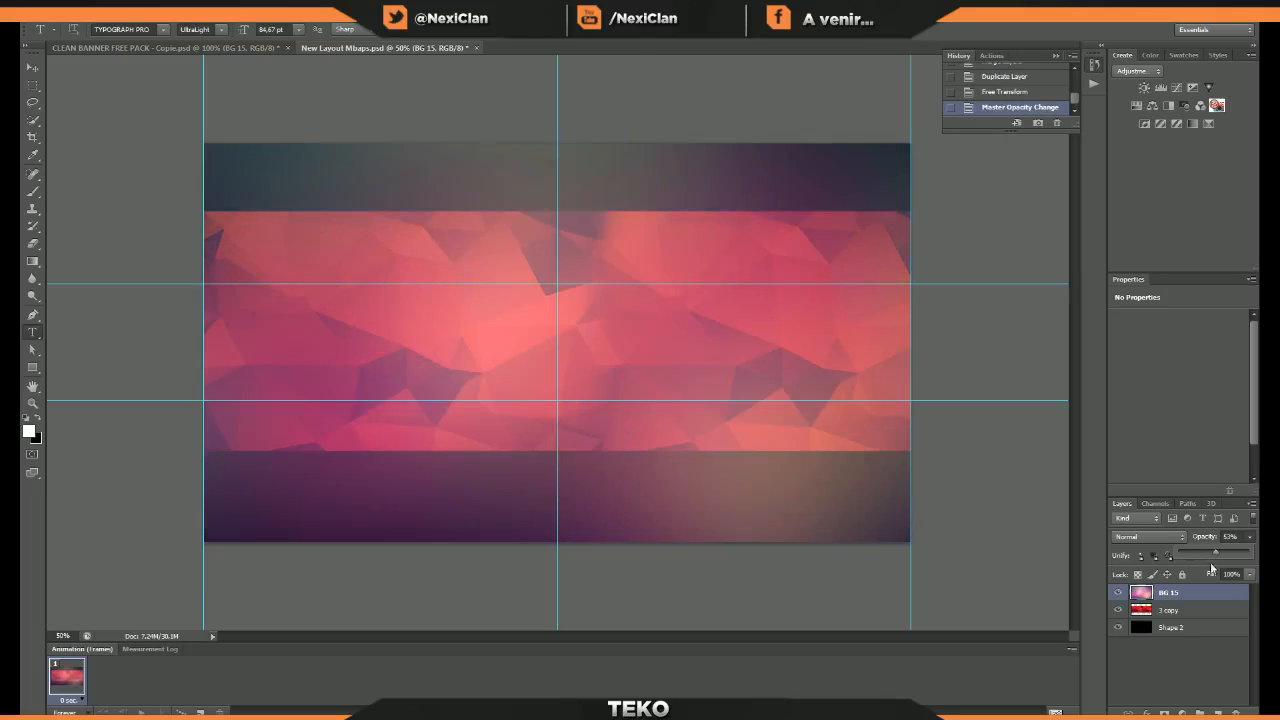
pyautogui.rightClick(1185, 608)
pyautogui.click(1200, 441)
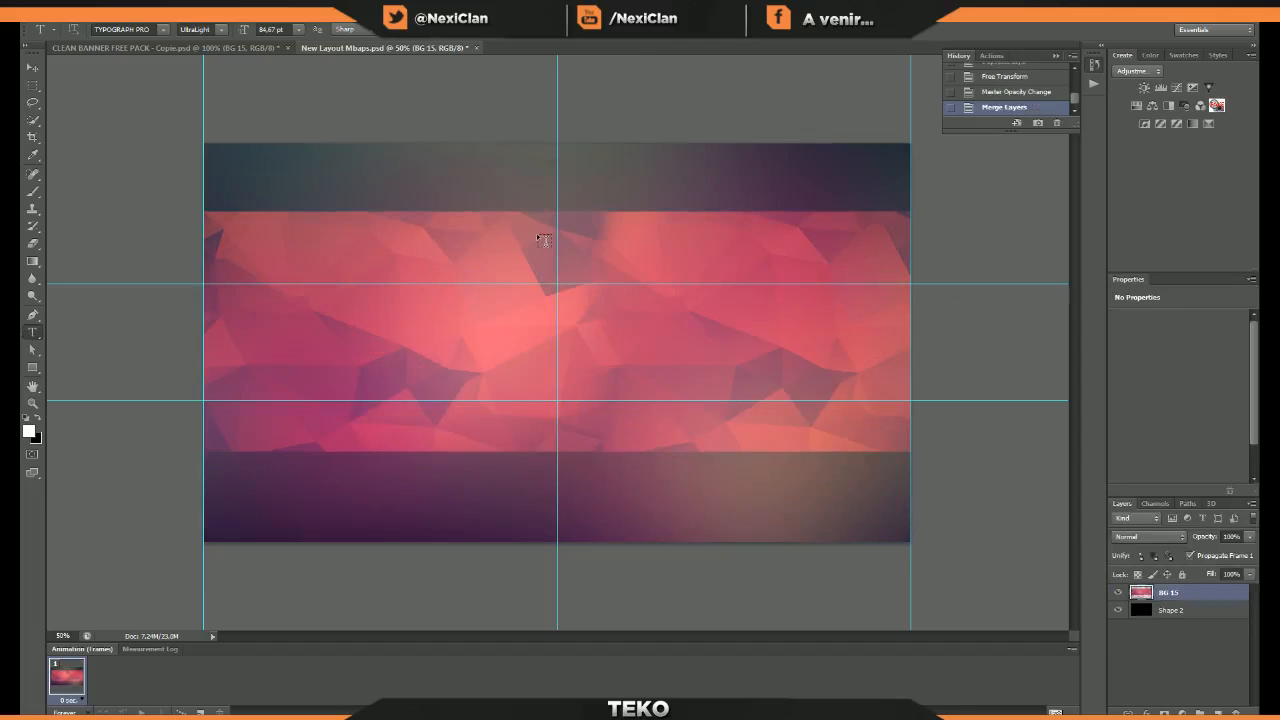
# - Add a text box over the middle of the banner reading "TEKOGFX" at 150 pt
pyautogui.moveTo(463, 236); pyautogui.dragTo(1053, 668)
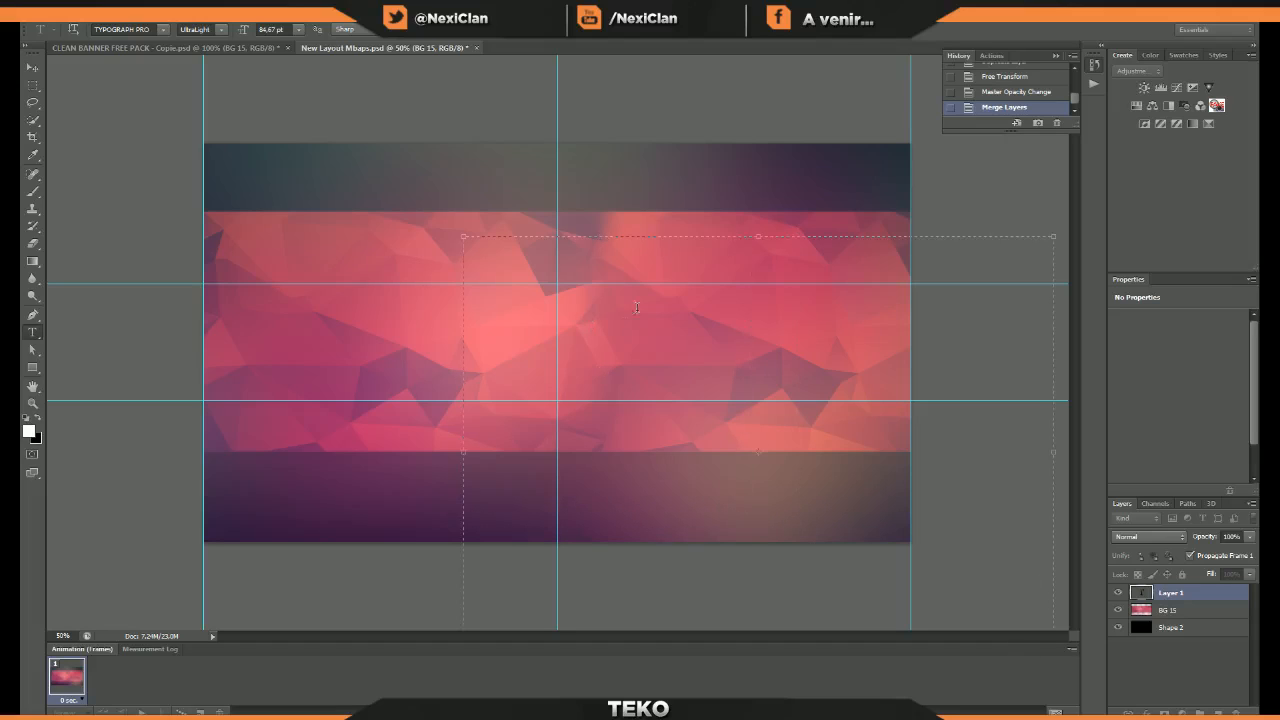
pyautogui.click(284, 27)
pyautogui.write('8')
pyautogui.moveTo(509, 239); pyautogui.dragTo(470, 293)
pyautogui.write('TEKOGFX')
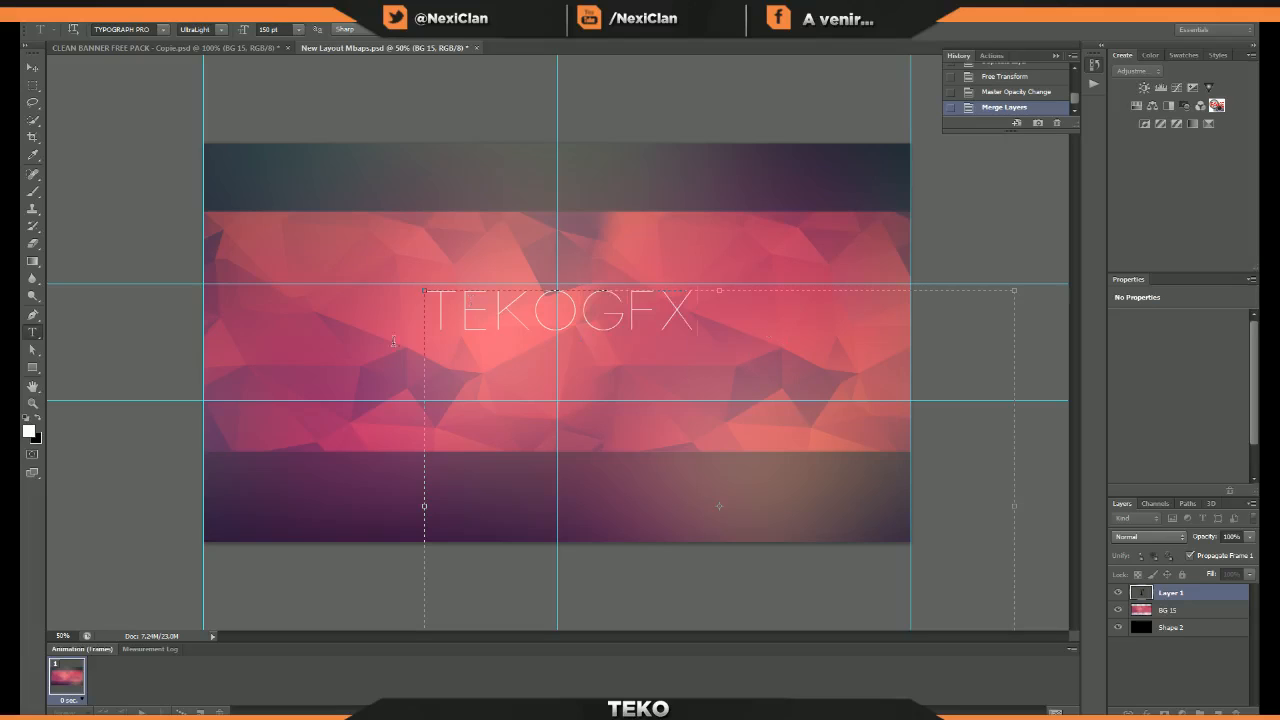
# - Replace the TEKOGFX title text with "ZOZIKZ" and shift the text box slightly to the right
pyautogui.hotkey('ctrl', 'a')
pyautogui.click(759, 320)
pyautogui.hotkey('ctrl', 'a')
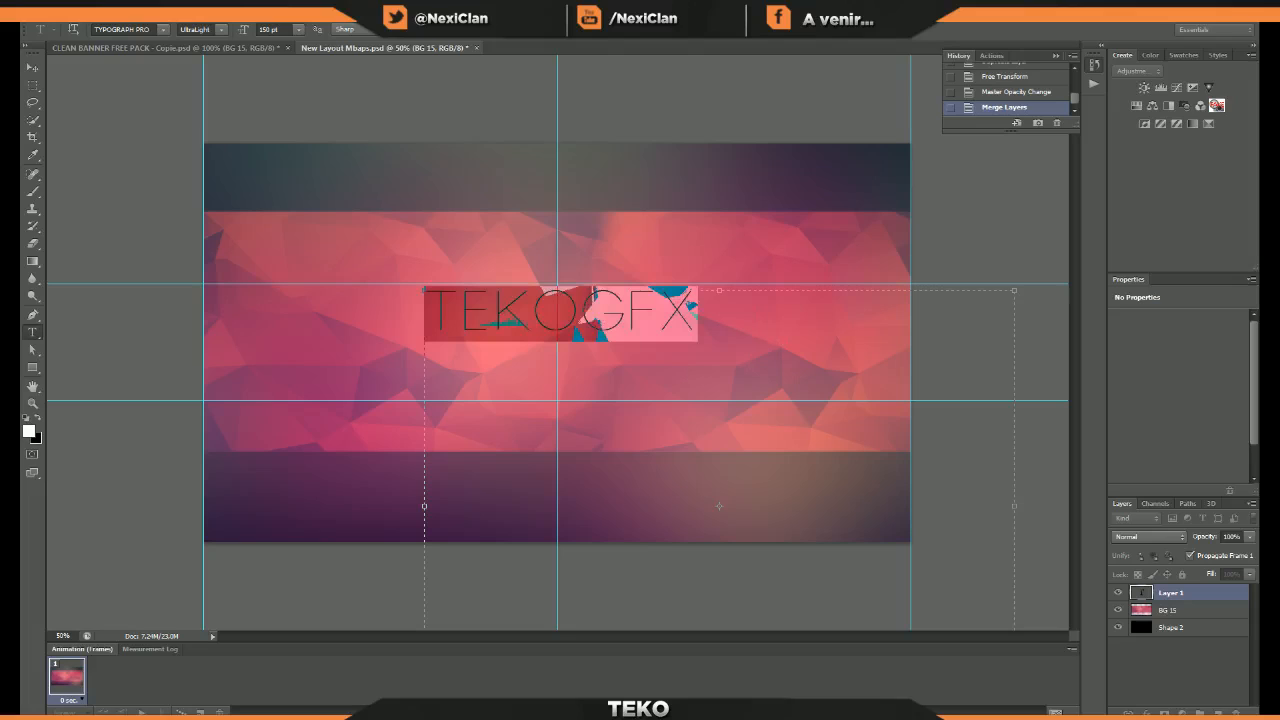
pyautogui.click(559, 310)
pyautogui.moveTo(760, 306); pyautogui.dragTo(391, 306)
pyautogui.write('Z')
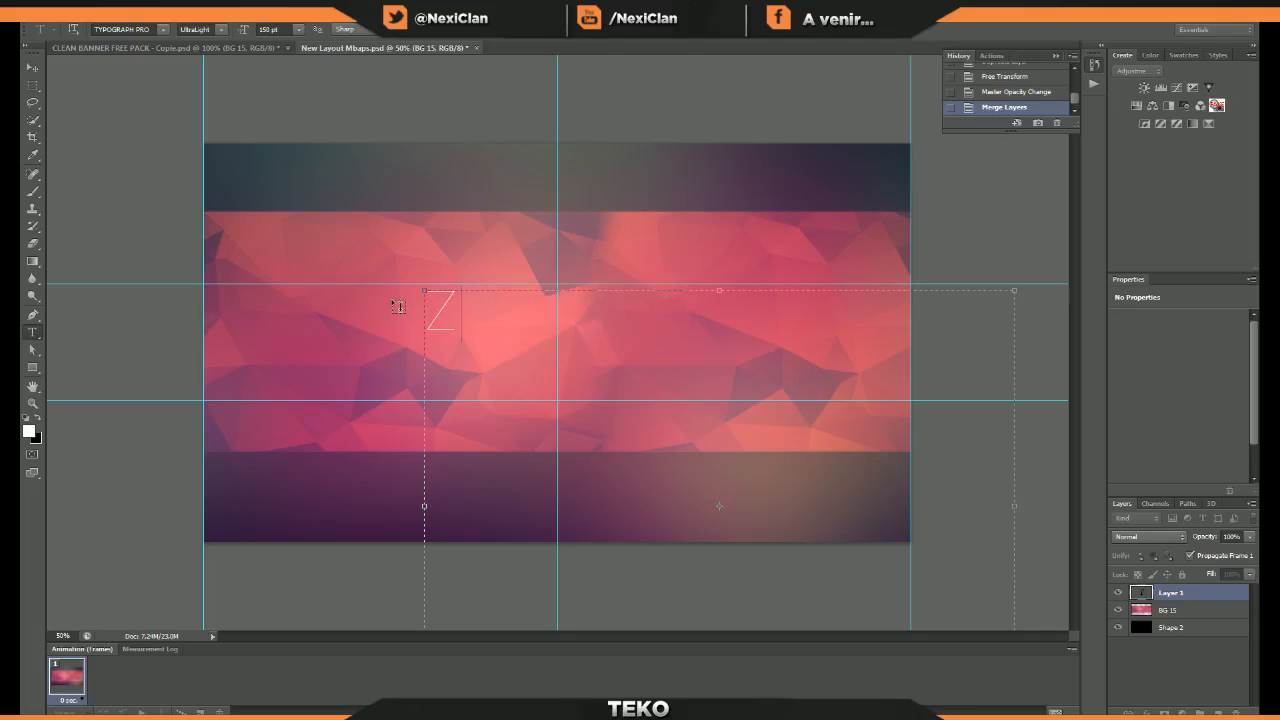
pyautogui.write('o')
pyautogui.press('BackSpace')
pyautogui.write('OZIKA')
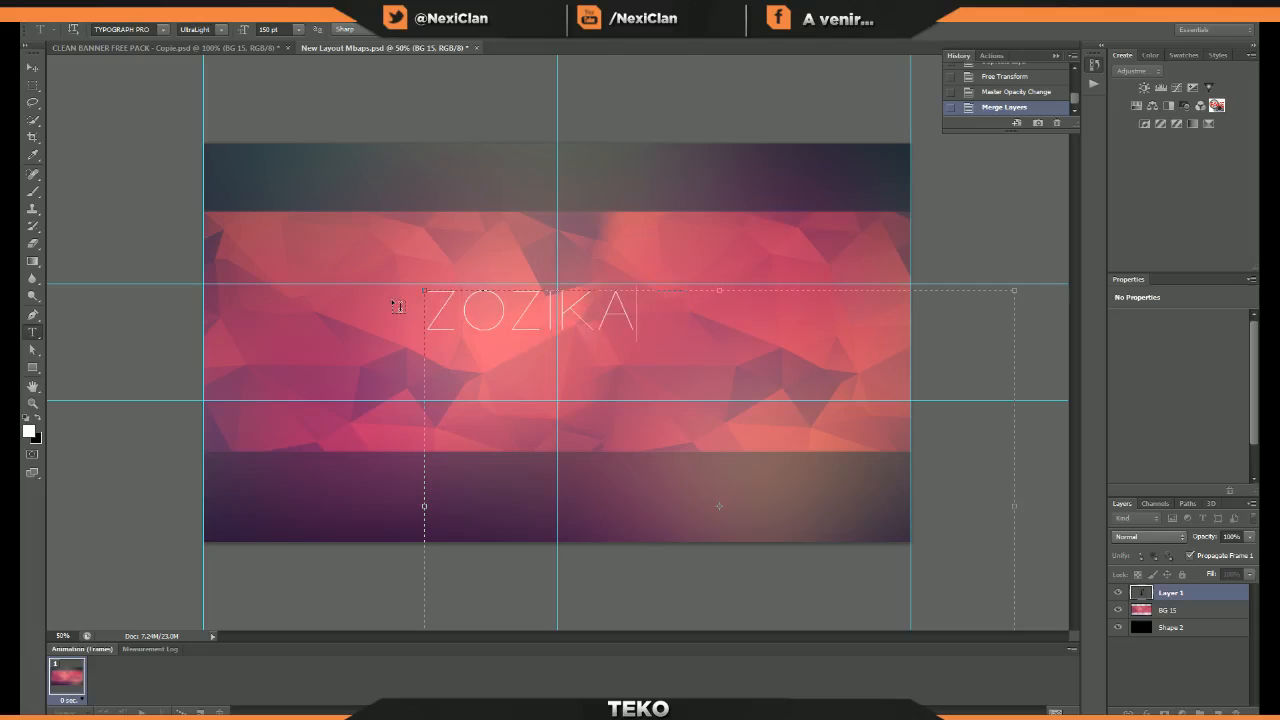
pyautogui.press('BackSpace')
pyautogui.write('Z')
pyautogui.moveTo(572, 238); pyautogui.dragTo(585, 237)
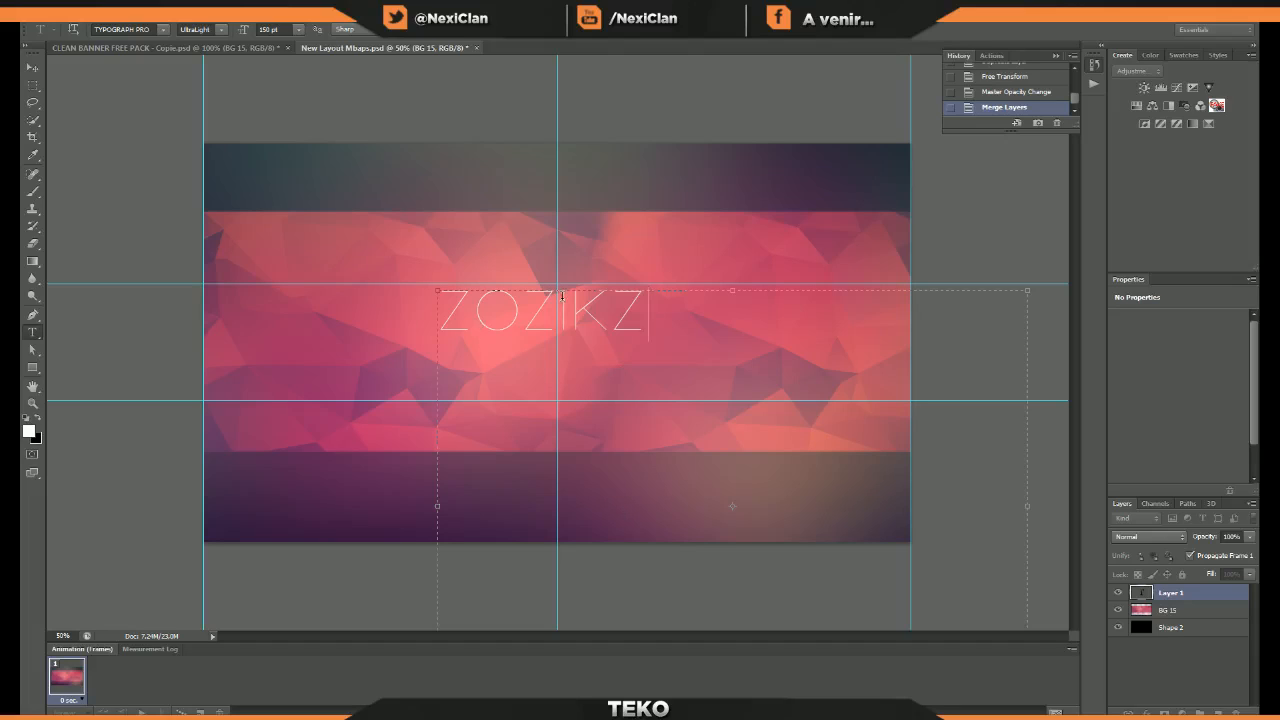
# - Set the whole title's font style to ExtraBold and change its text back to "TEKOGFX"
pyautogui.moveTo(562, 295); pyautogui.dragTo(691, 303)
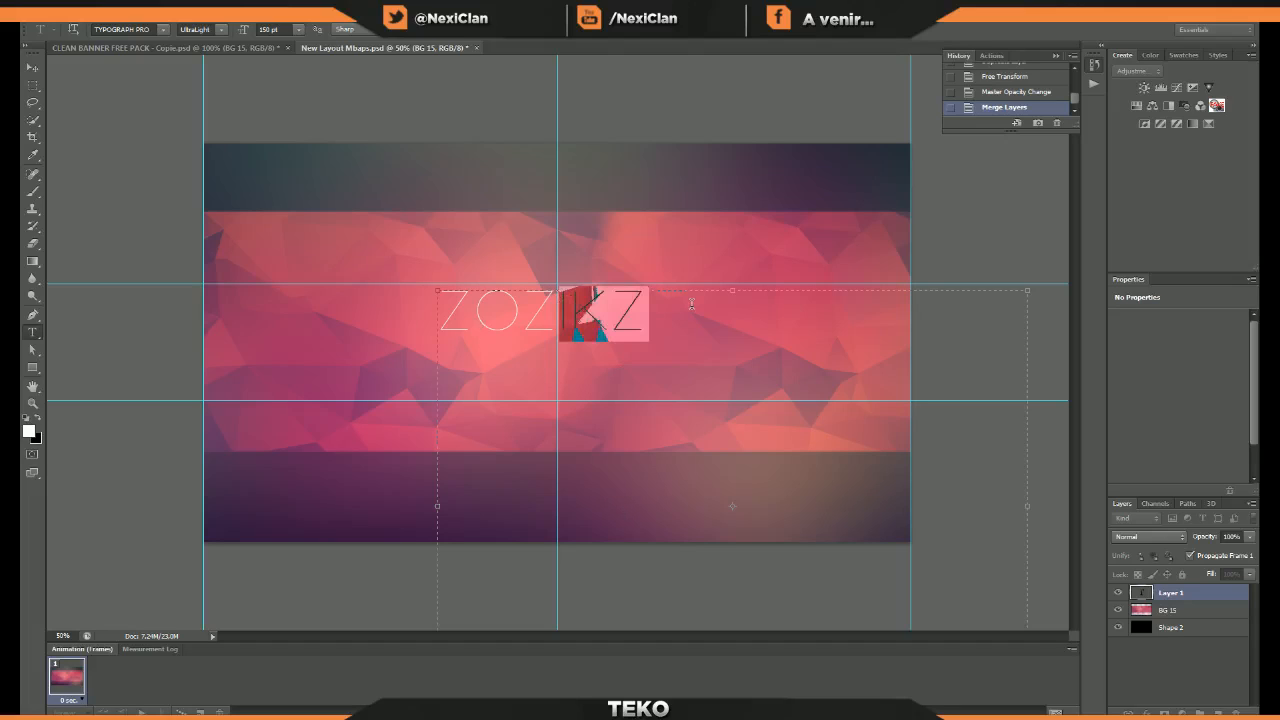
pyautogui.click(221, 30)
pyautogui.click(675, 393)
pyautogui.hotkey('ctrl', 'a')
pyautogui.click(211, 30)
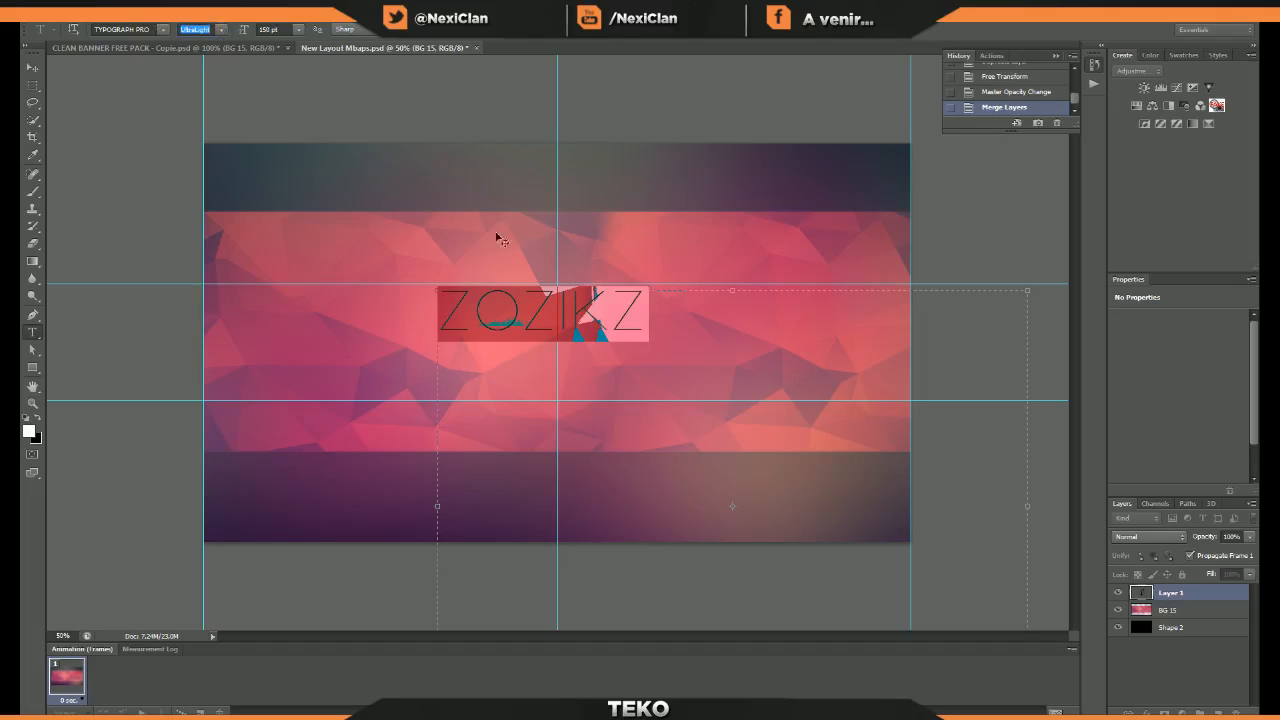
pyautogui.write('ExtraBold')
pyautogui.click(192, 34)
pyautogui.click(192, 29)
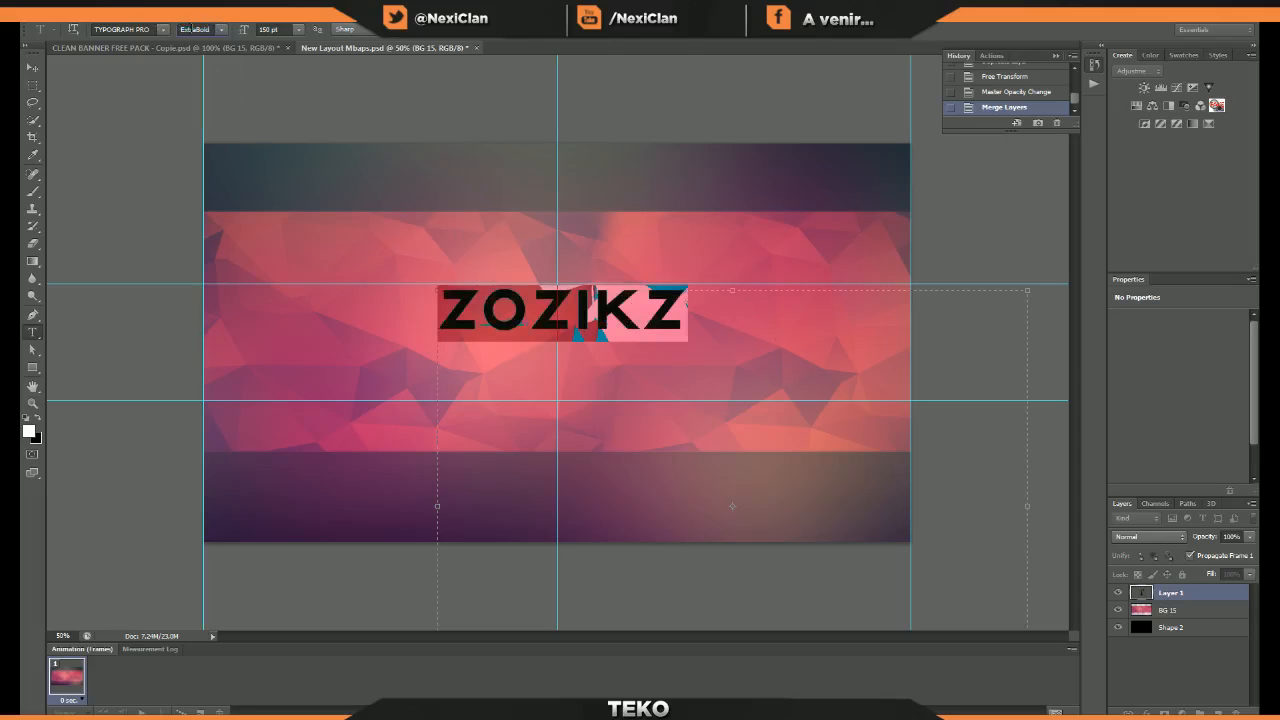
pyautogui.write('TEKOGFX')
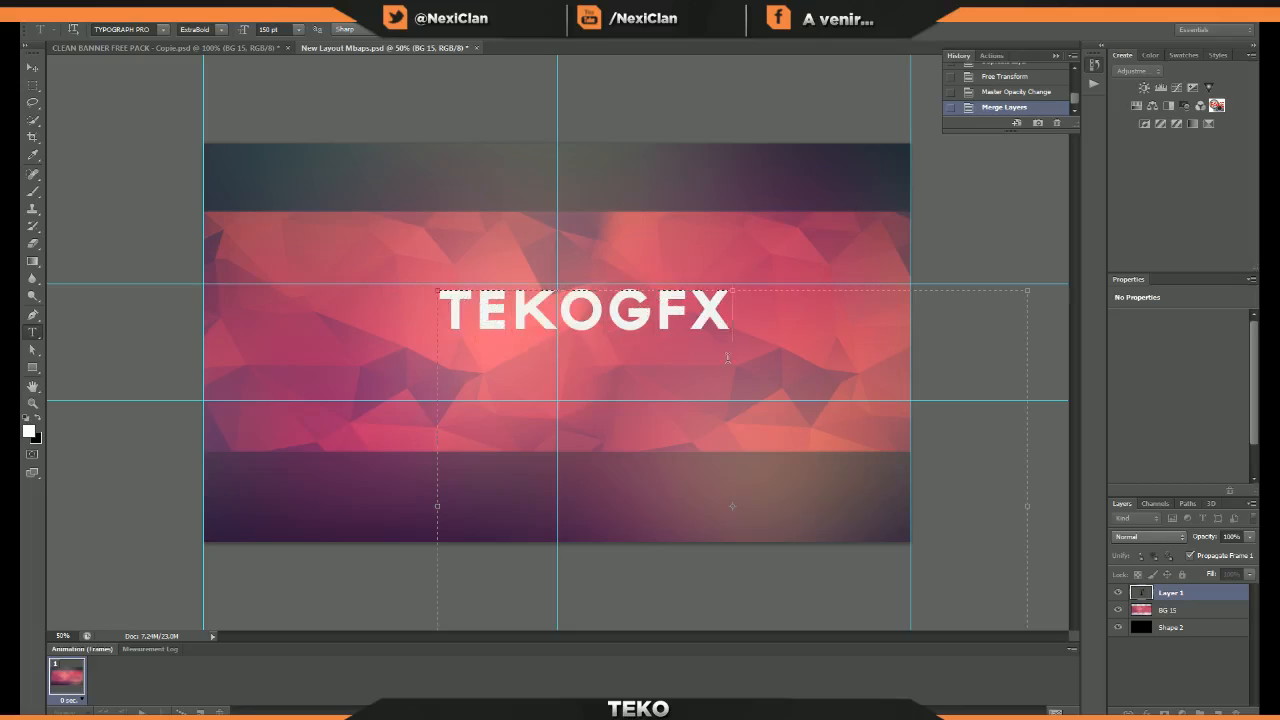
# - Move the title left towards the vertical centre guide and set its letters GFX to SemiBold
pyautogui.moveTo(706, 251); pyautogui.dragTo(666, 249)
pyautogui.moveTo(701, 312); pyautogui.dragTo(576, 313)
pyautogui.click(220, 29)
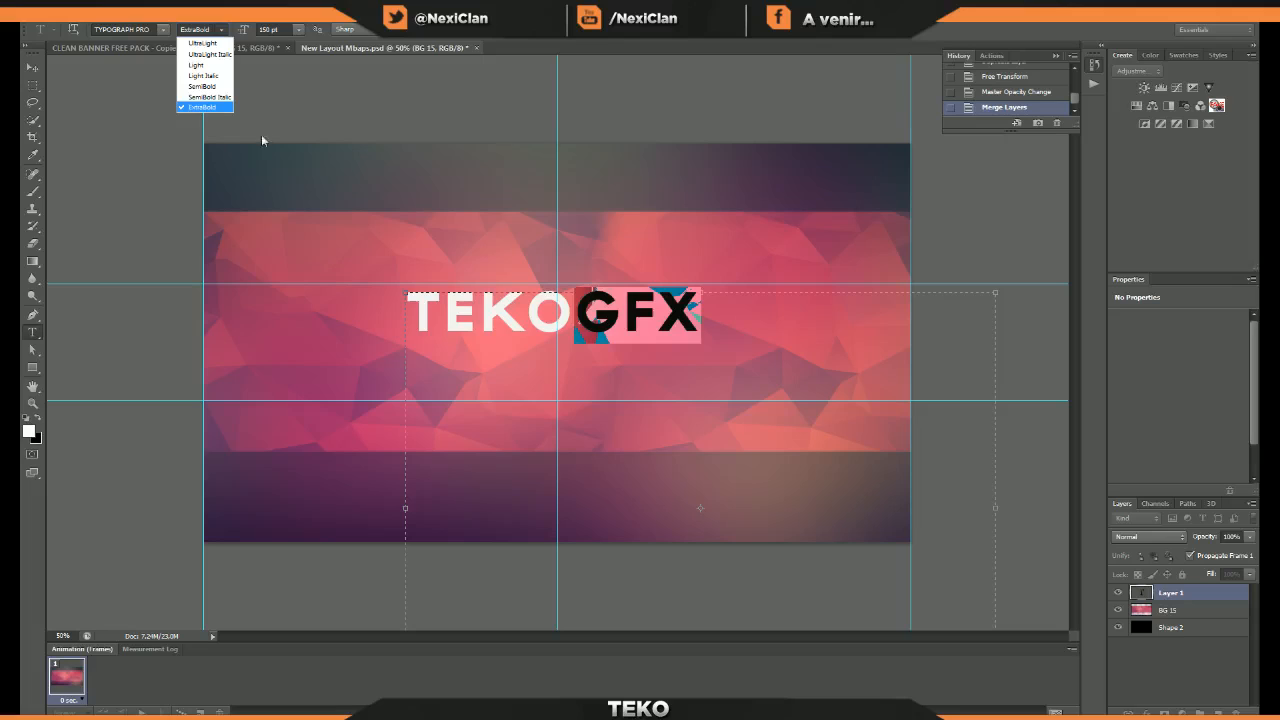
pyautogui.click(202, 86)
pyautogui.click(575, 310)
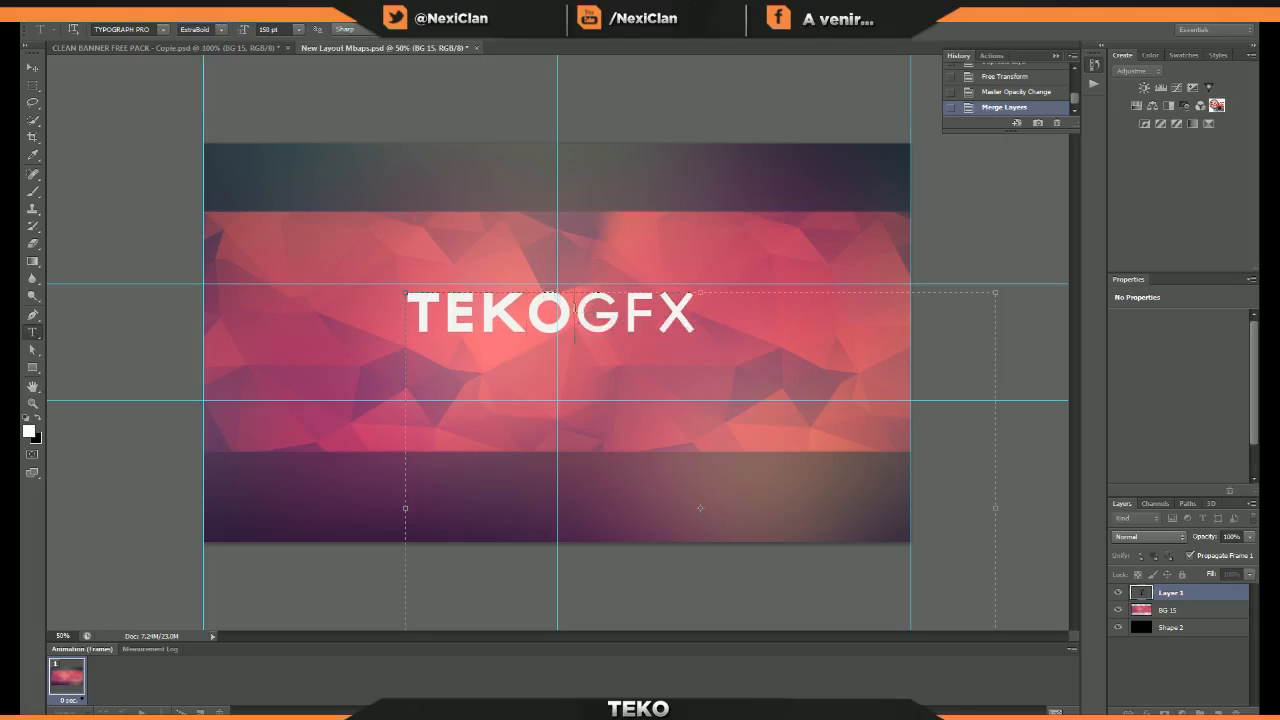
# - Set the letters TEKO in the title to the Light font style
pyautogui.moveTo(575, 310); pyautogui.dragTo(384, 209)
pyautogui.click(220, 29)
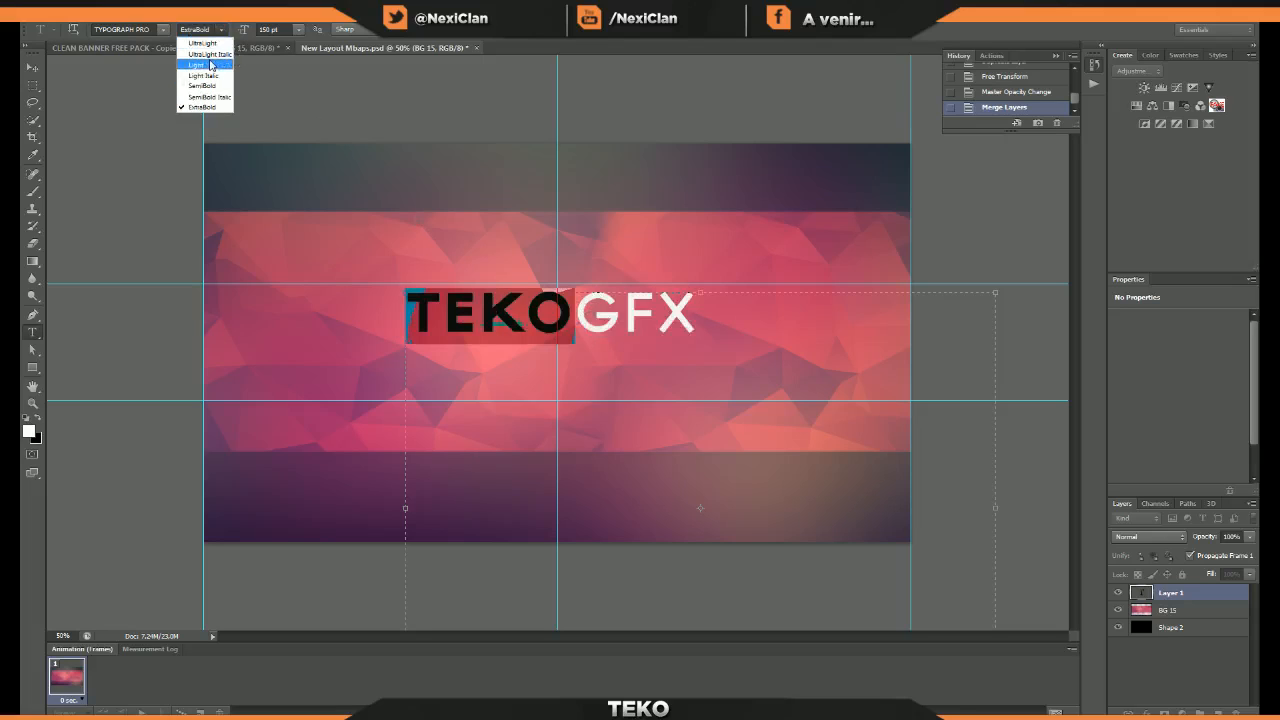
pyautogui.click(205, 65)
pyautogui.click(809, 337)
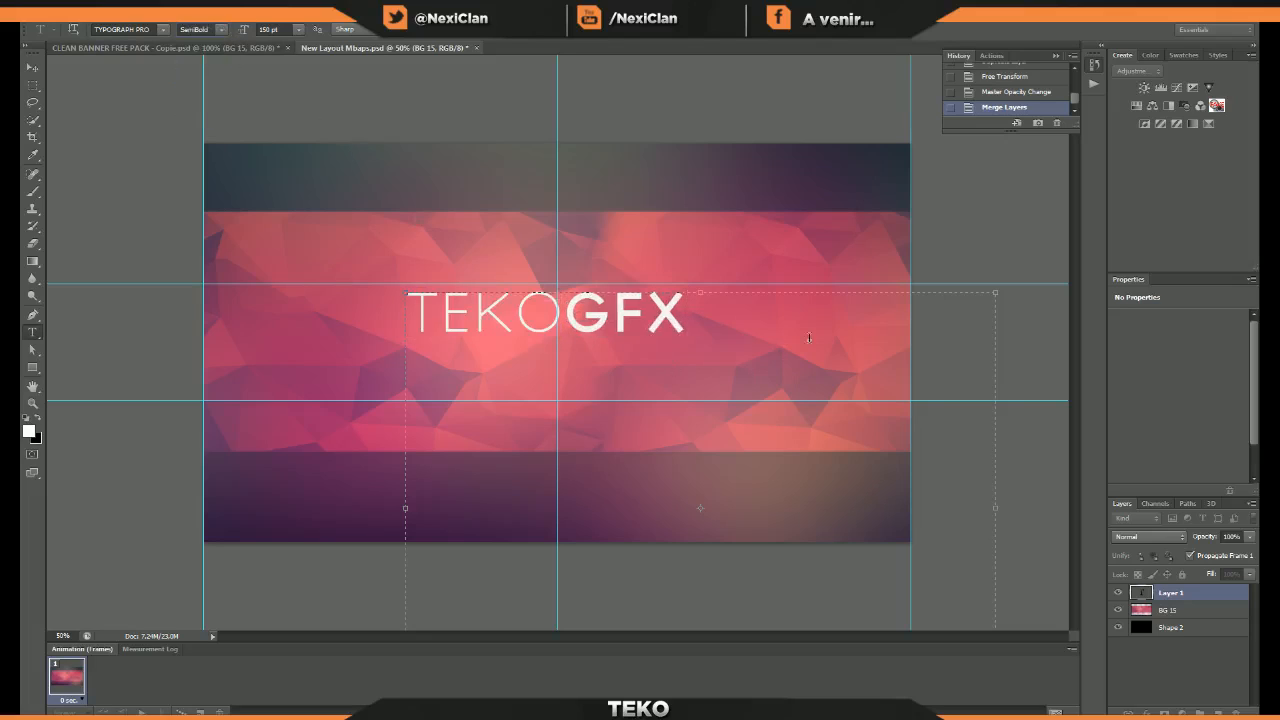
# - Colour the letters GFX pinkish red (#e15578), starting from a tone sampled from the polygon background, and commit the text
pyautogui.moveTo(724, 323); pyautogui.dragTo(570, 293)
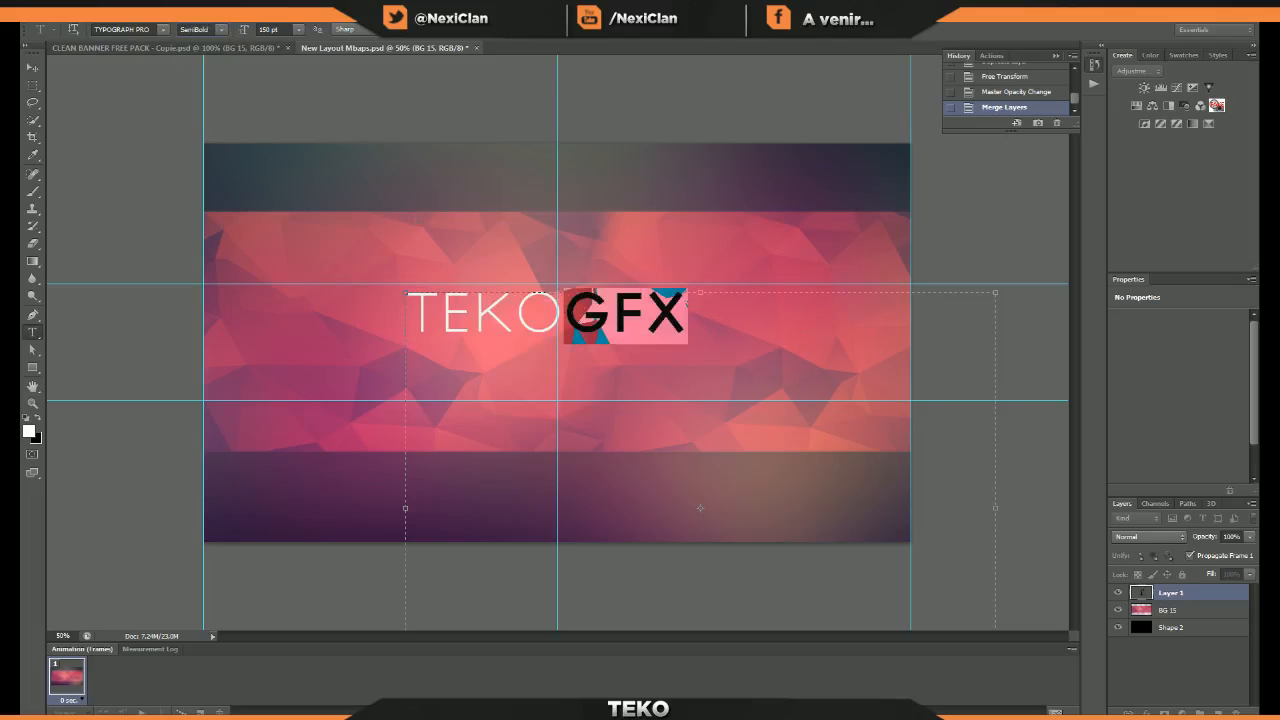
pyautogui.click(449, 30)
pyautogui.click(723, 227)
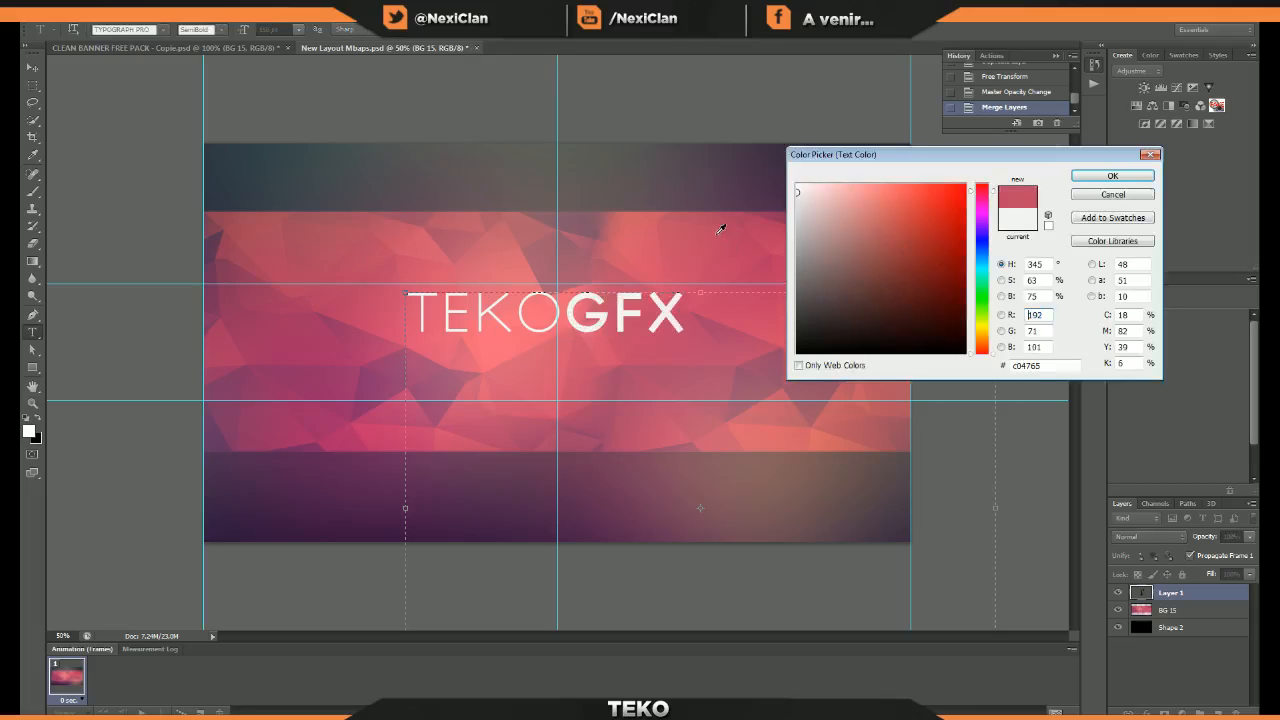
pyautogui.click(864, 227)
pyautogui.moveTo(869, 215); pyautogui.dragTo(902, 204)
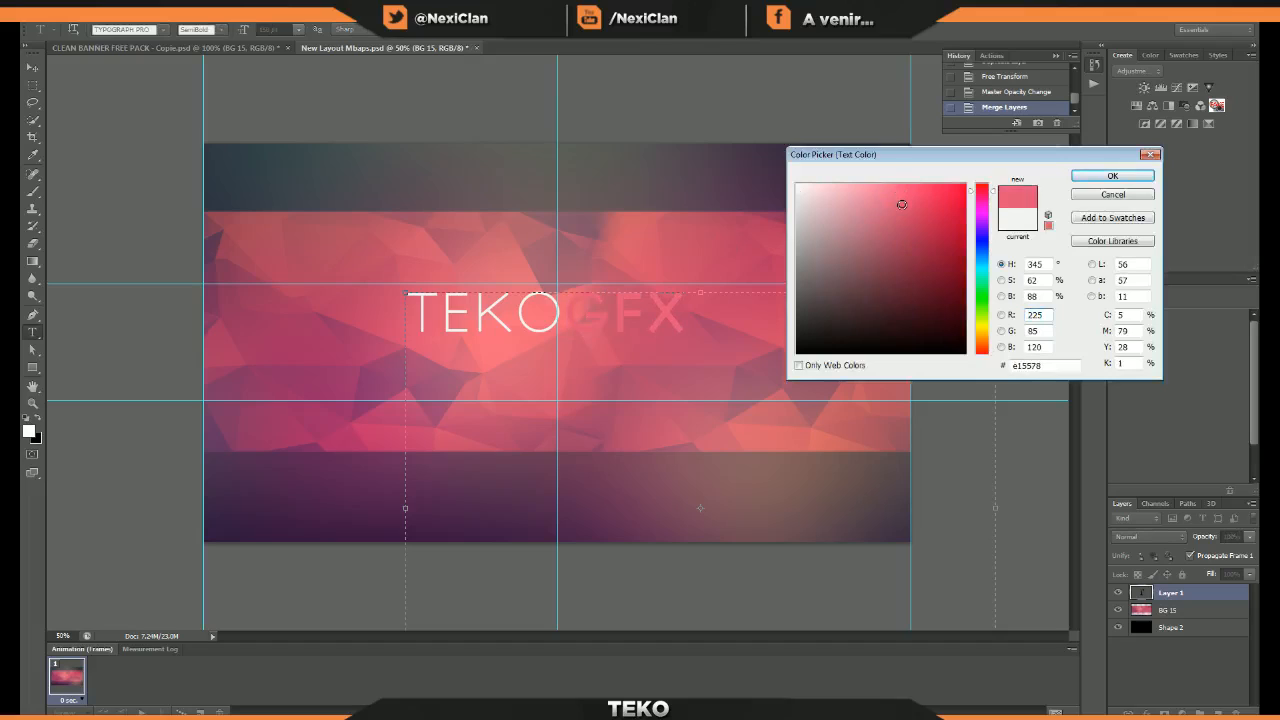
pyautogui.click(1113, 177)
pyautogui.hotkey('ctrl', 'Return')
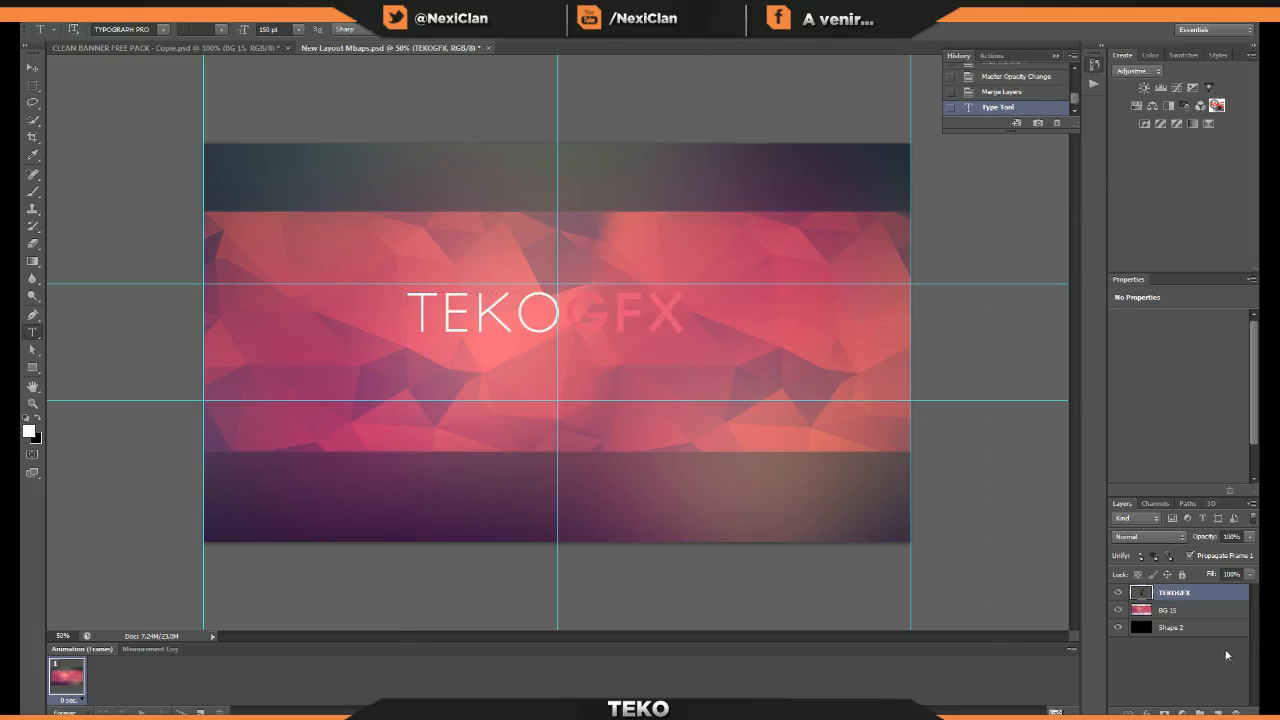
# - Add a drop shadow in Multiply mode at low opacity to the TEKOGFX layer
pyautogui.rightClick(1175, 597)
pyautogui.click(1210, 677)
pyautogui.rightClick(1176, 598)
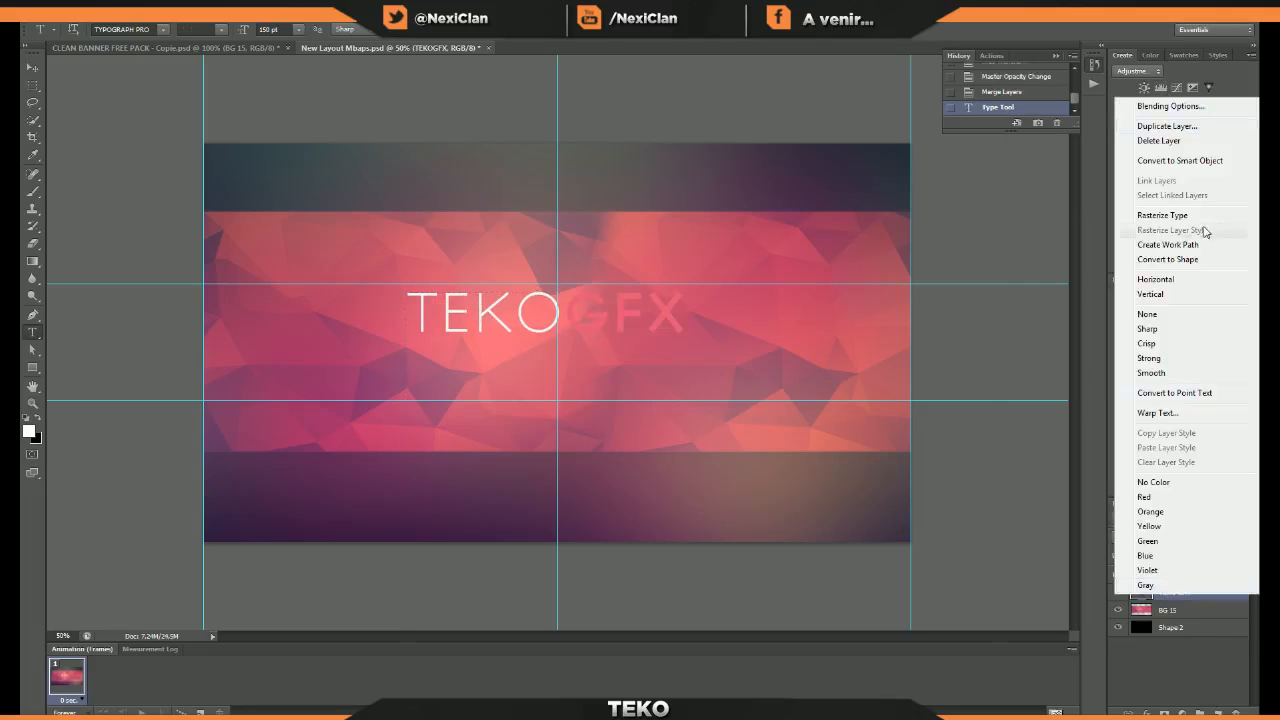
pyautogui.click(1160, 106)
pyautogui.click(752, 201)
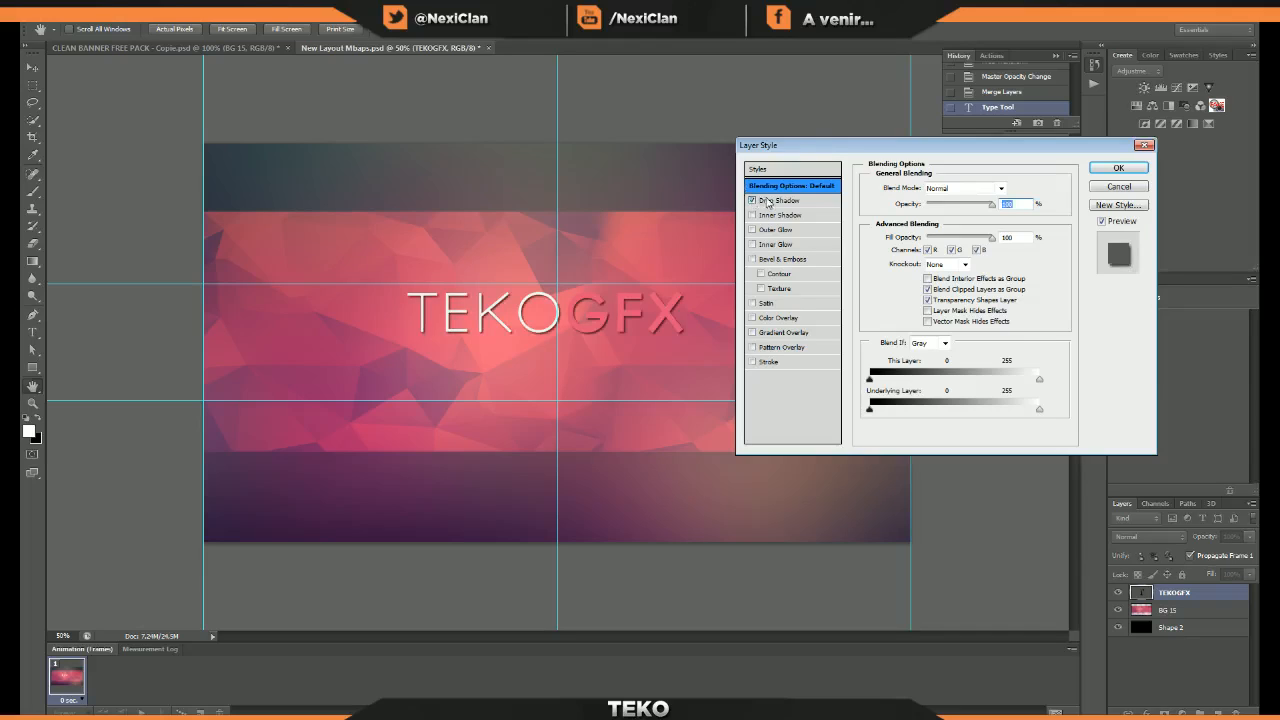
pyautogui.click(768, 201)
pyautogui.click(926, 205)
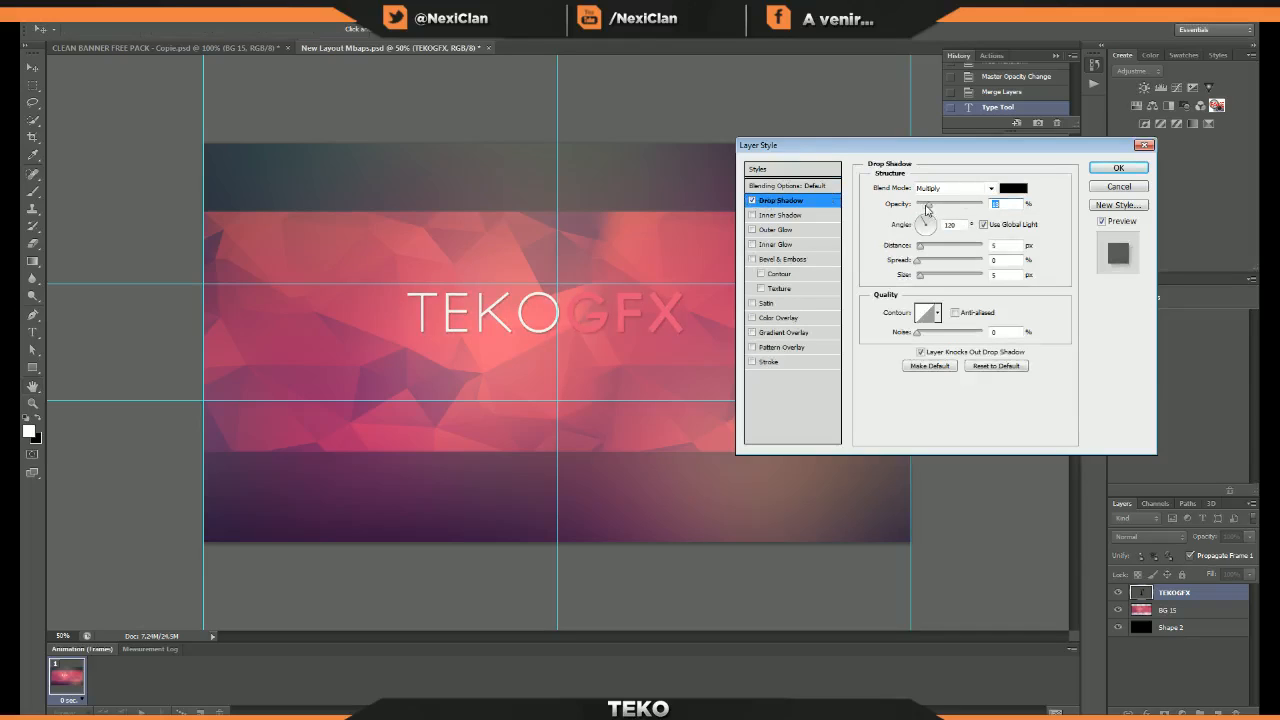
# - Add a 1 px black outside stroke at reduced opacity and a very faint linear gradient overlay to the title
pyautogui.click(752, 362)
pyautogui.click(917, 190)
pyautogui.click(937, 238)
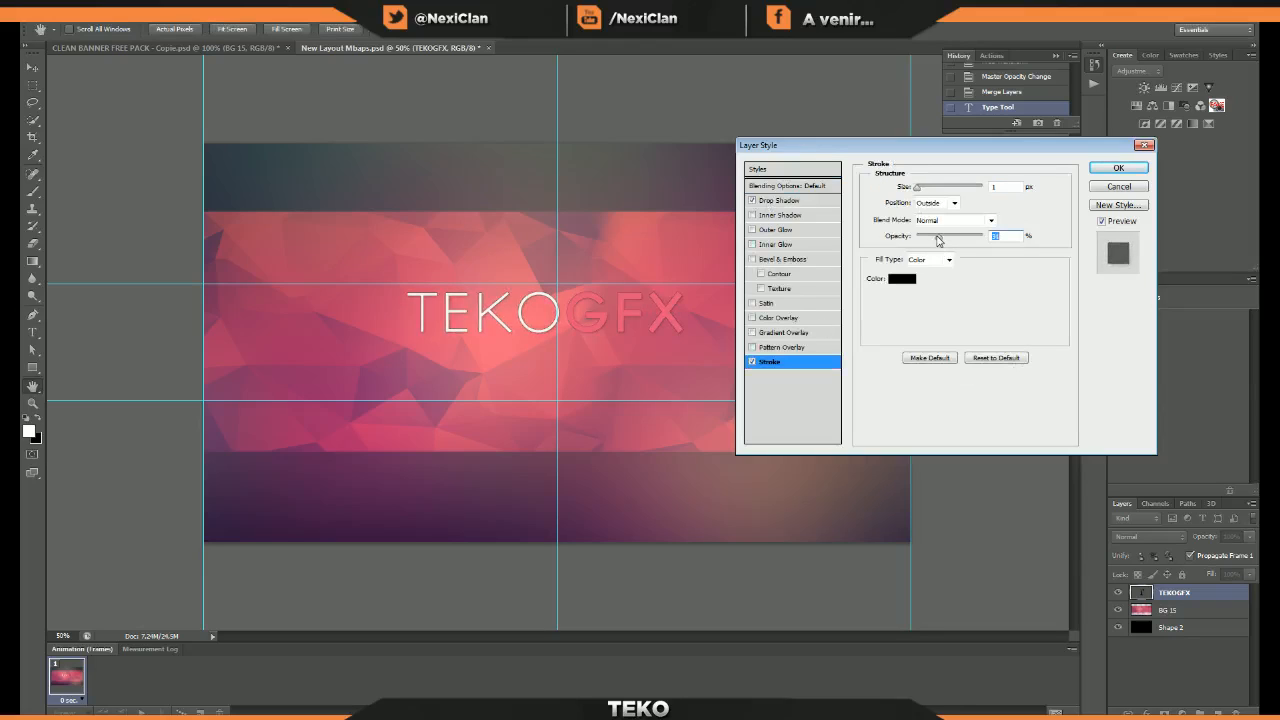
pyautogui.click(767, 333)
pyautogui.moveTo(940, 207); pyautogui.dragTo(925, 207)
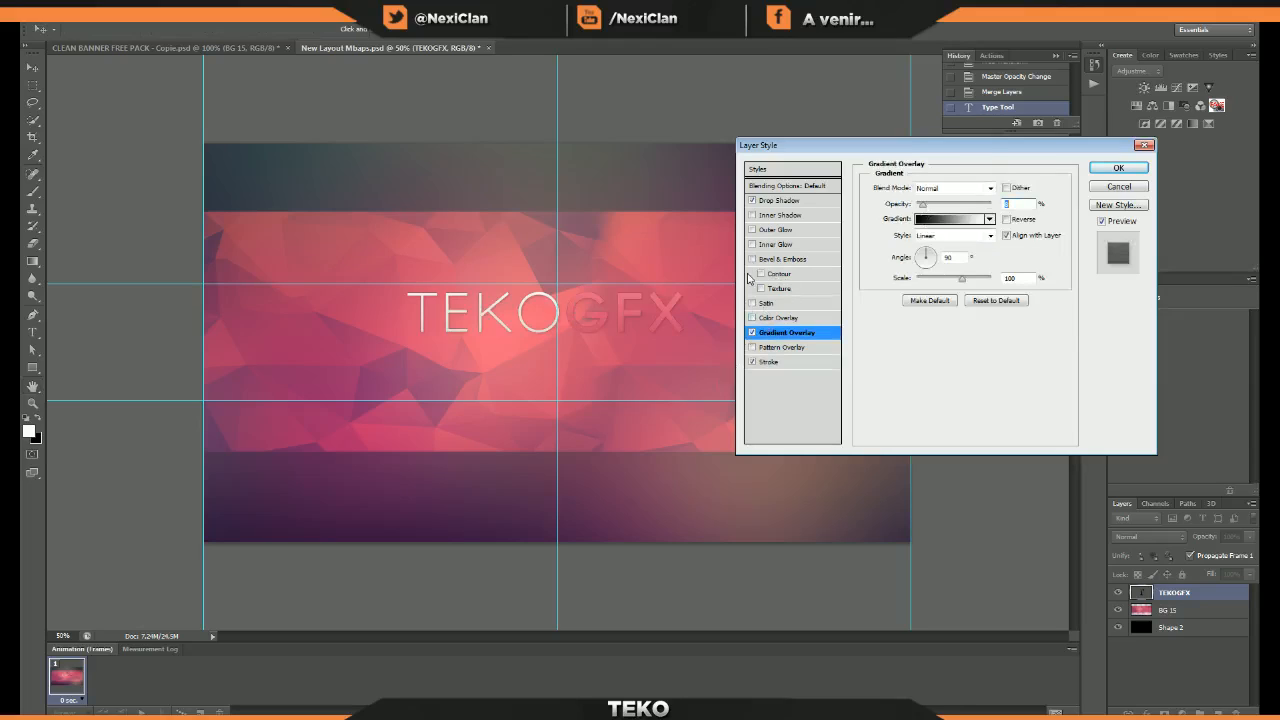
# - Add a faint outer glow in Screen mode to the title, compare it on and off, and apply the layer style
pyautogui.click(752, 230)
pyautogui.click(772, 230)
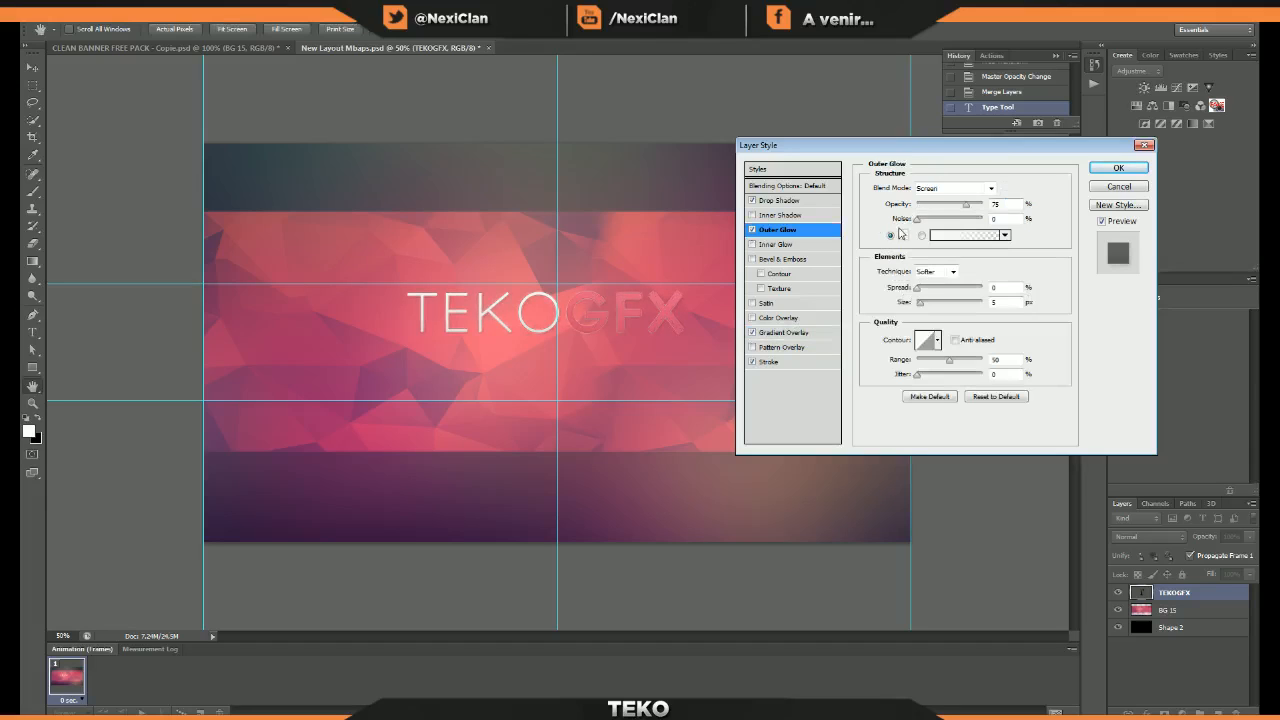
pyautogui.moveTo(934, 205); pyautogui.dragTo(926, 206)
pyautogui.click(752, 230)
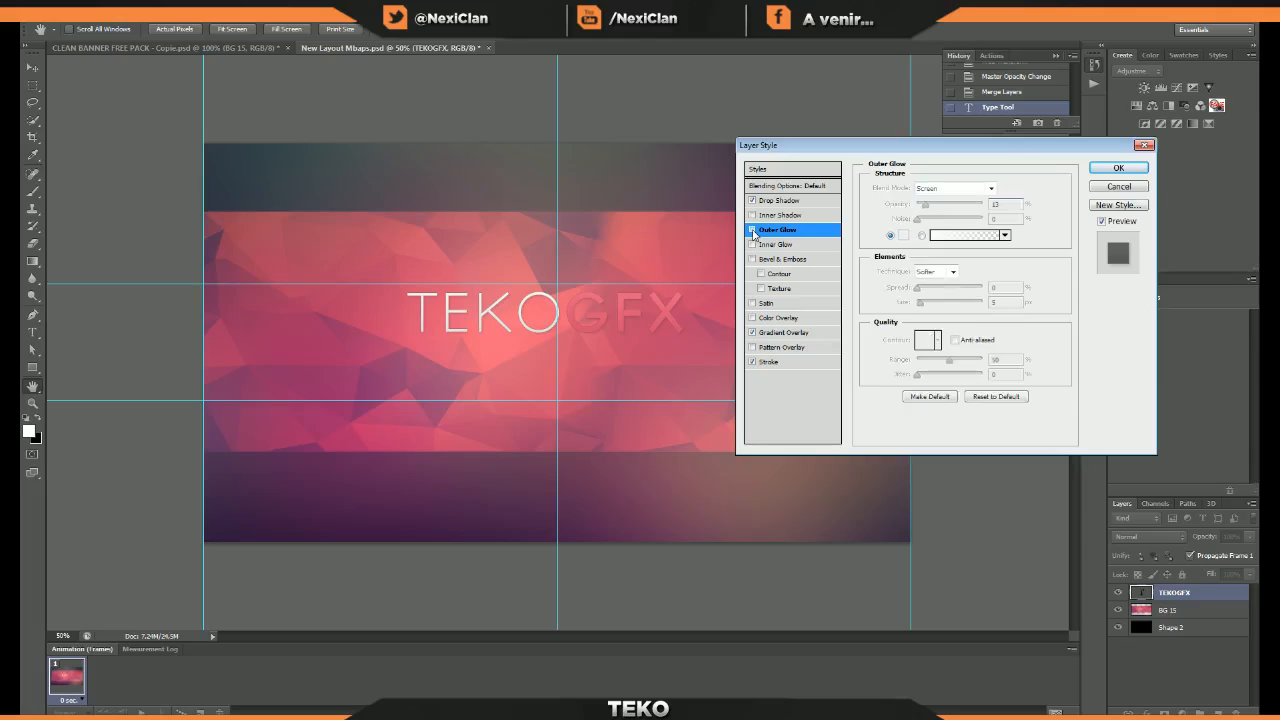
pyautogui.click(752, 230)
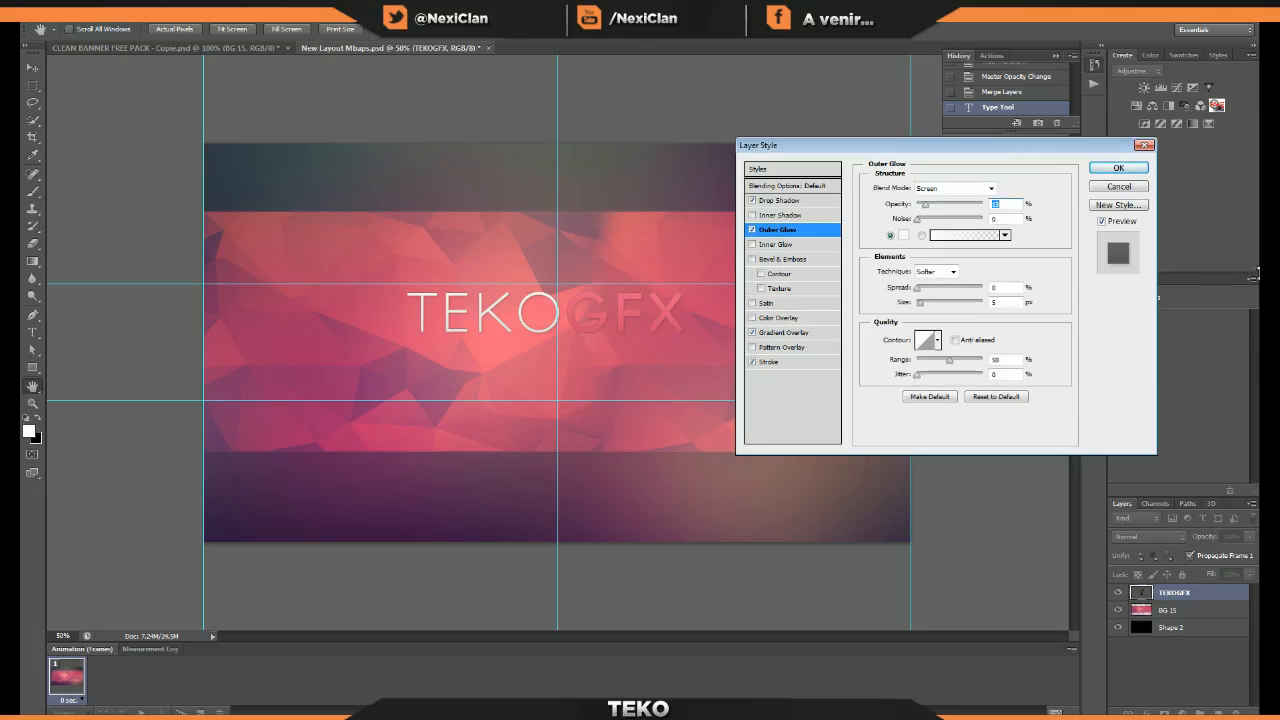
pyautogui.click(1117, 168)
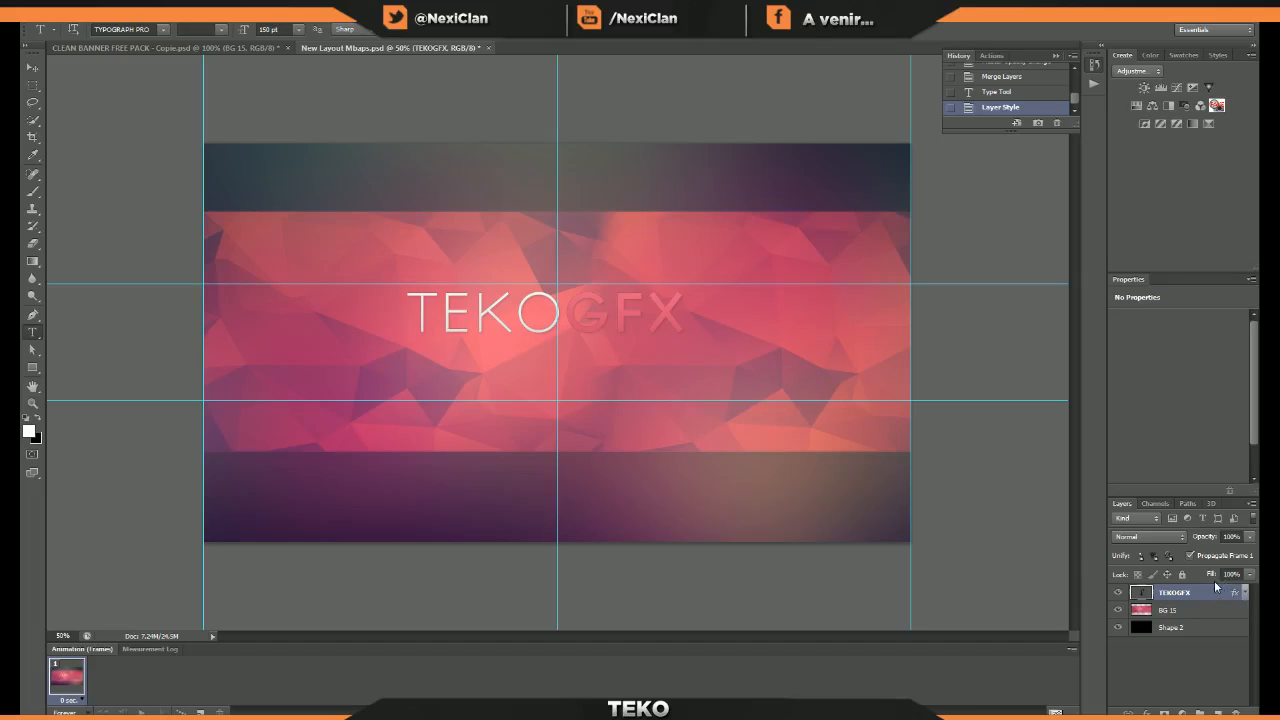
# - Duplicate the TEKOGFX text layer
pyautogui.hotkey('ctrl', 'j')
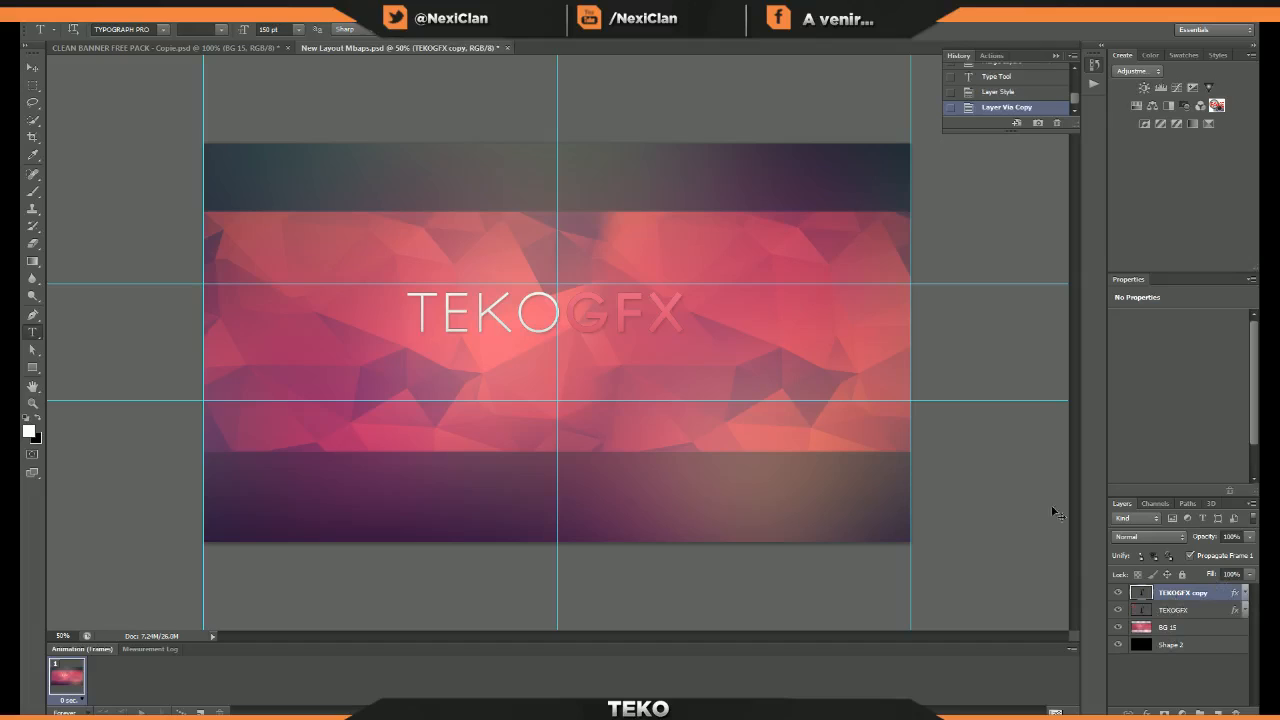
pyautogui.hotkey('ctrl', 't')
pyautogui.moveTo(672, 340); pyautogui.dragTo(670, 372)
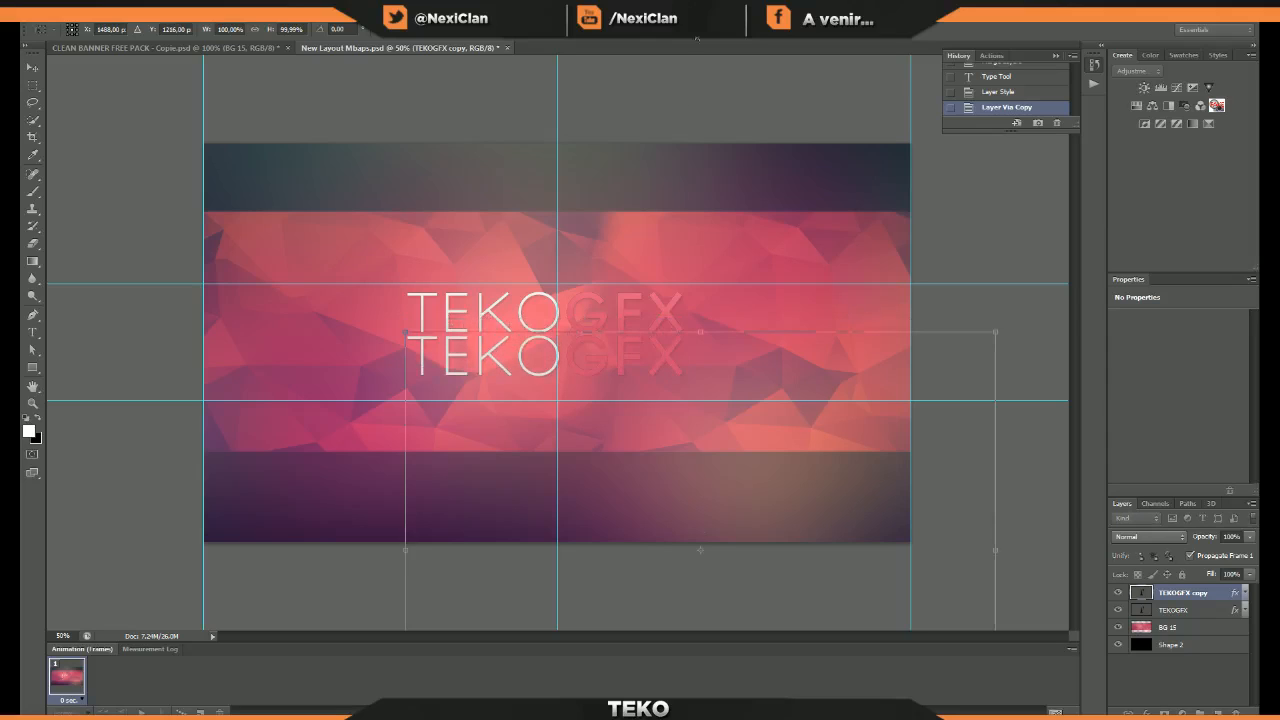
pyautogui.moveTo(665, 406); pyautogui.dragTo(652, 398)
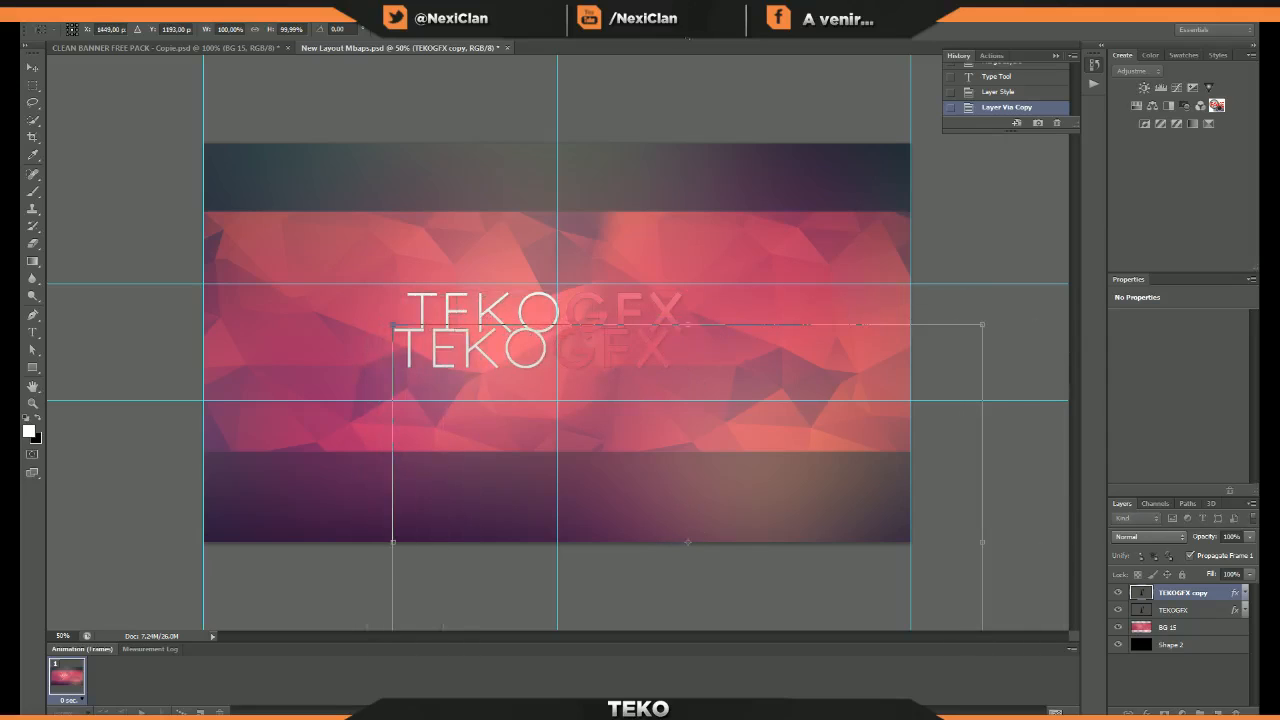
pyautogui.press('Escape')
# - Move the copied TEKOGFX title straight down so it sits directly beneath the original
pyautogui.hotkey('ctrl', 't')
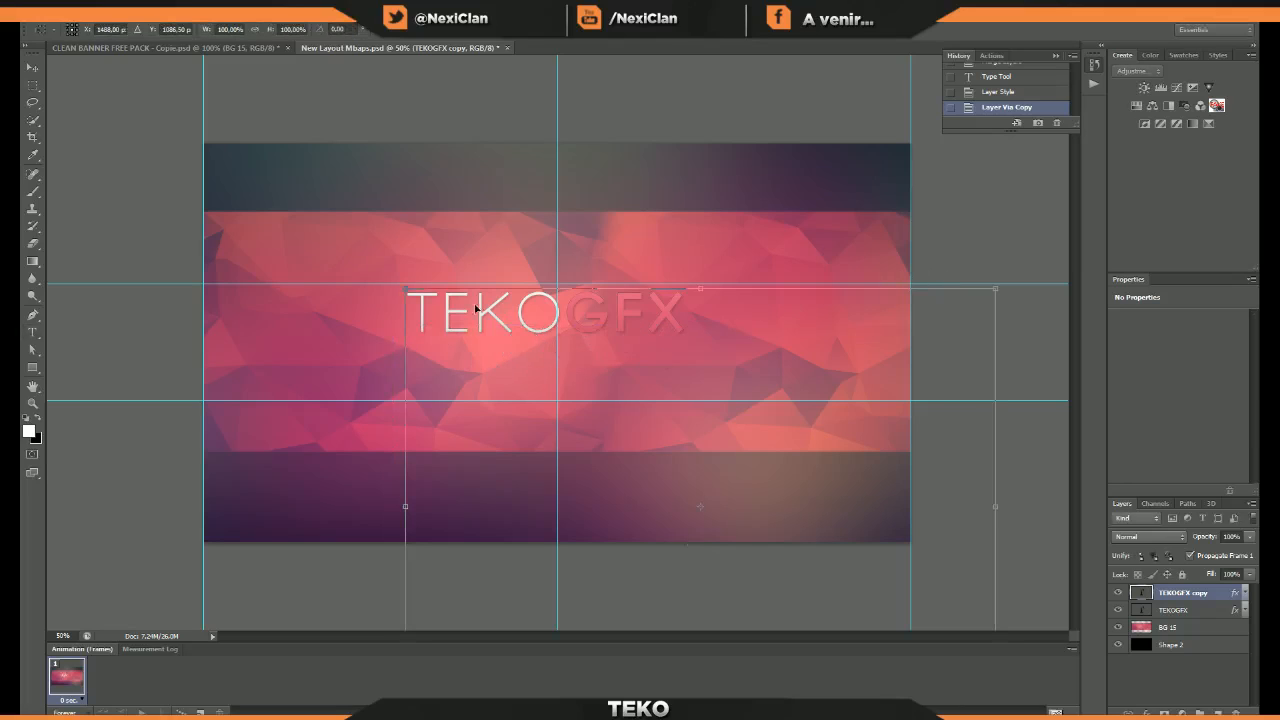
pyautogui.moveTo(690, 367); pyautogui.dragTo(699, 423)
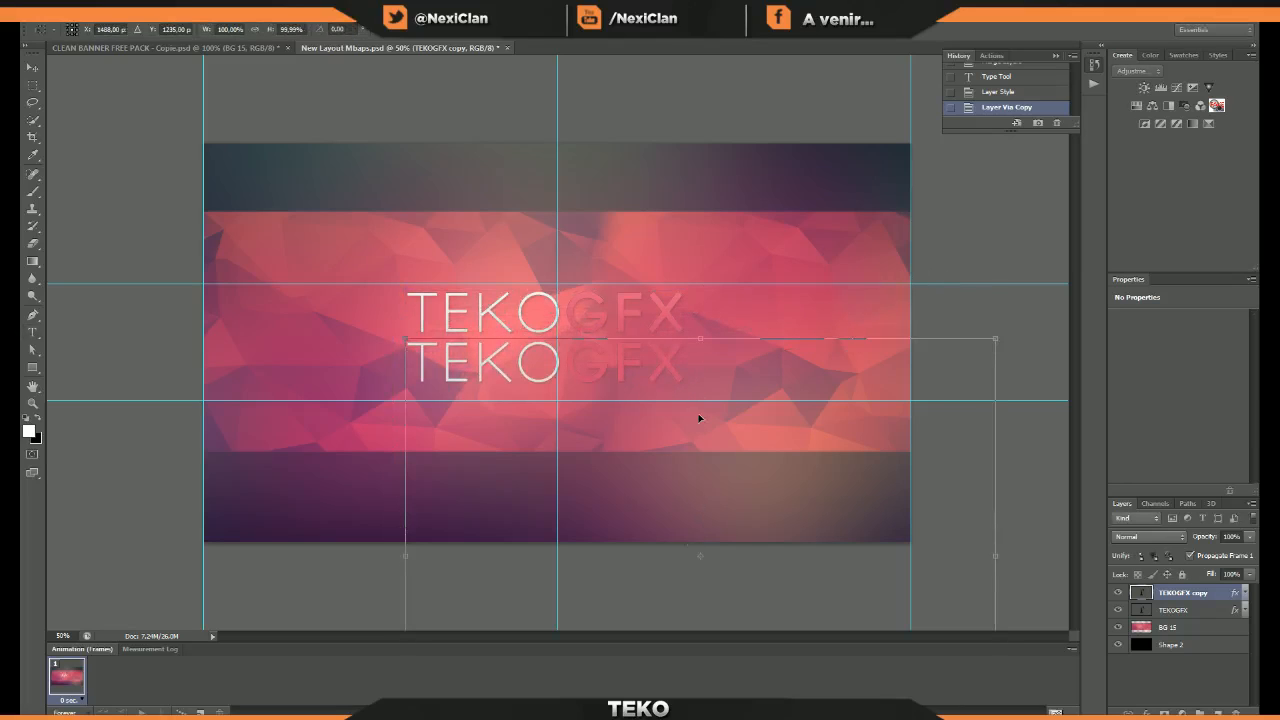
pyautogui.press('Return')
# - Set the copied title's font size to 75 pt and centre it beneath the main title
pyautogui.press('t')
pyautogui.click(557, 352)
pyautogui.hotkey('ctrl', 'a')
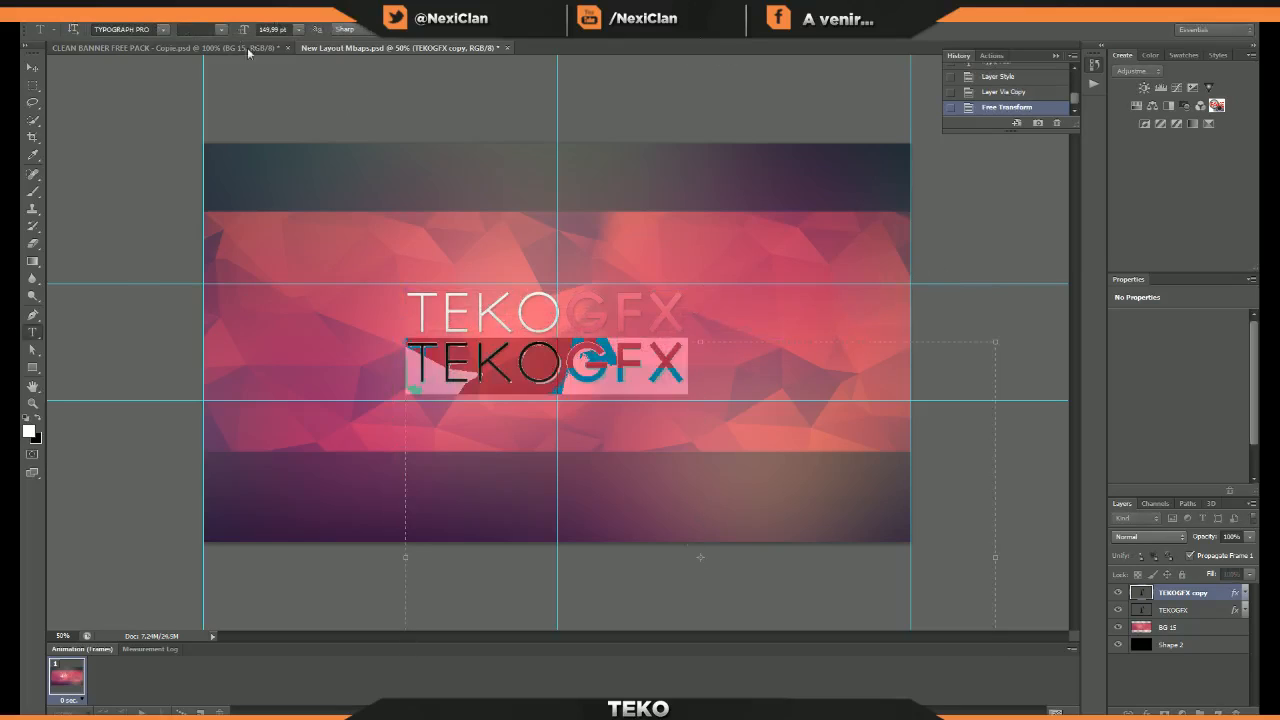
pyautogui.click(288, 28)
pyautogui.write('70')
pyautogui.press('BackSpace')
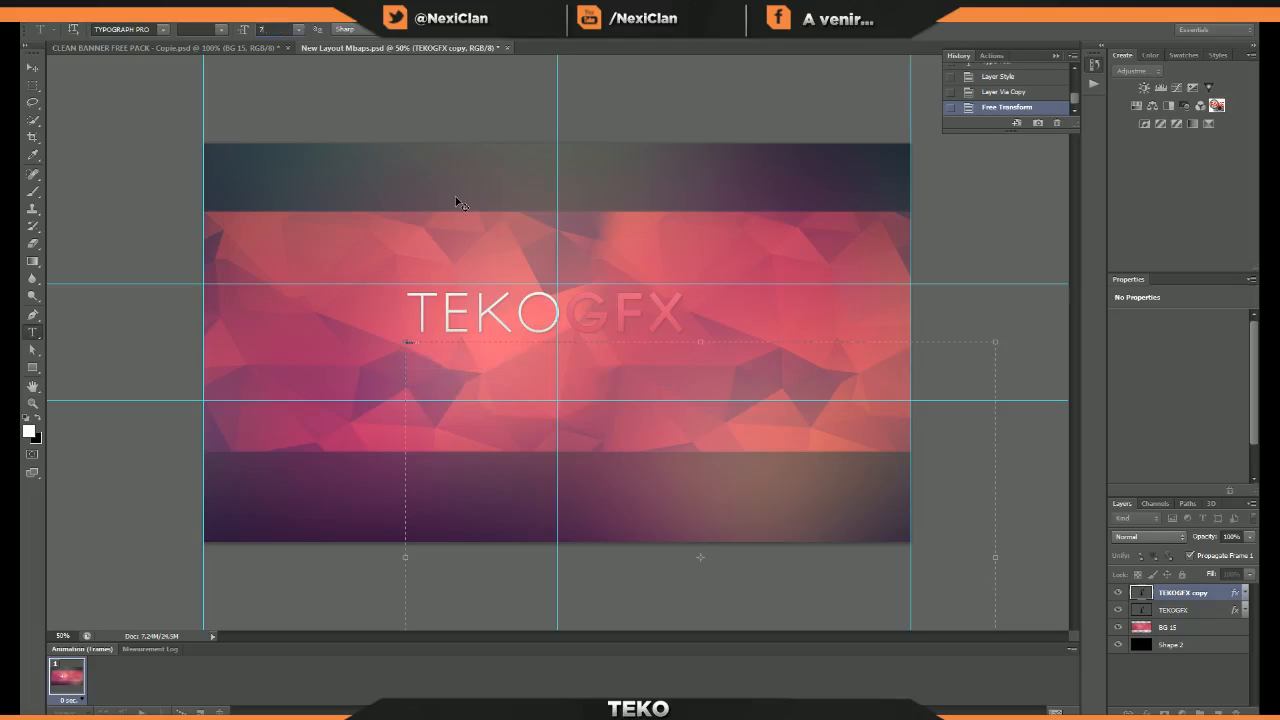
pyautogui.write('5')
pyautogui.click(624, 400)
pyautogui.moveTo(645, 273); pyautogui.dragTo(713, 271)
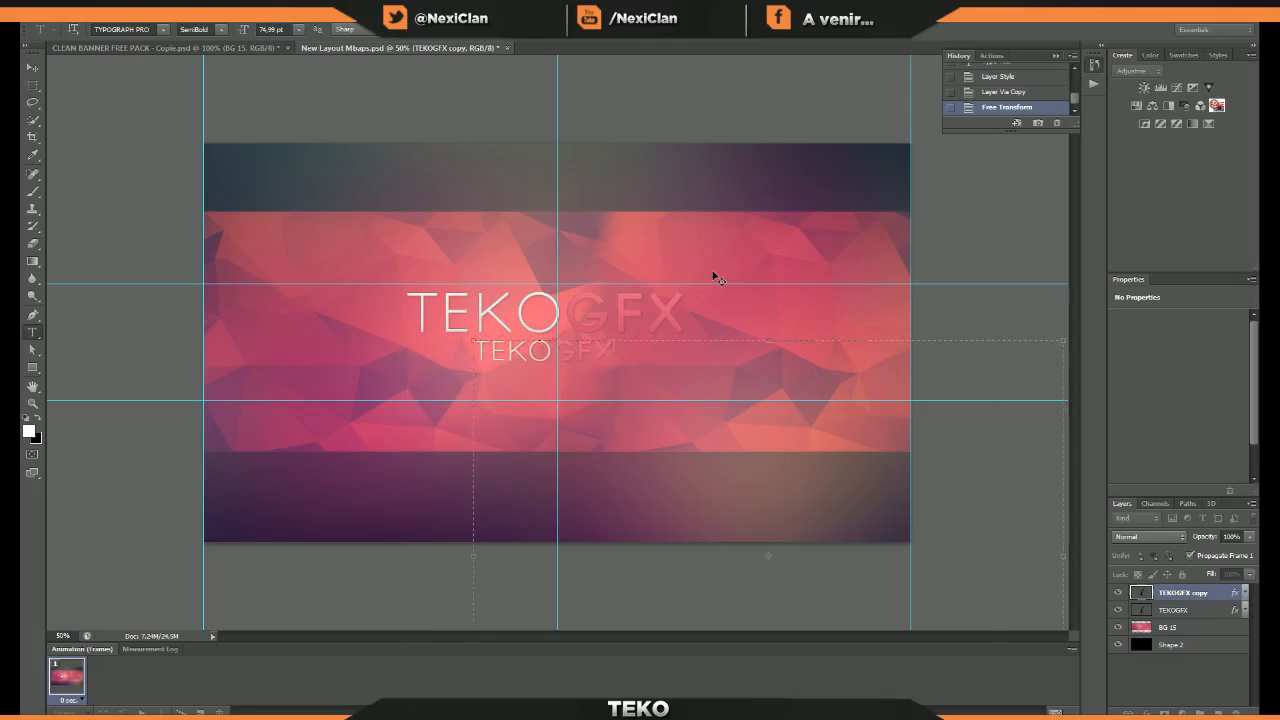
# - Replace the copied title's text with "2D & 3D d" and open the bookmarked YouTube channel in the browser for reference
pyautogui.moveTo(638, 319); pyautogui.dragTo(257, 349)
pyautogui.press('BackSpace')
pyautogui.write('z')
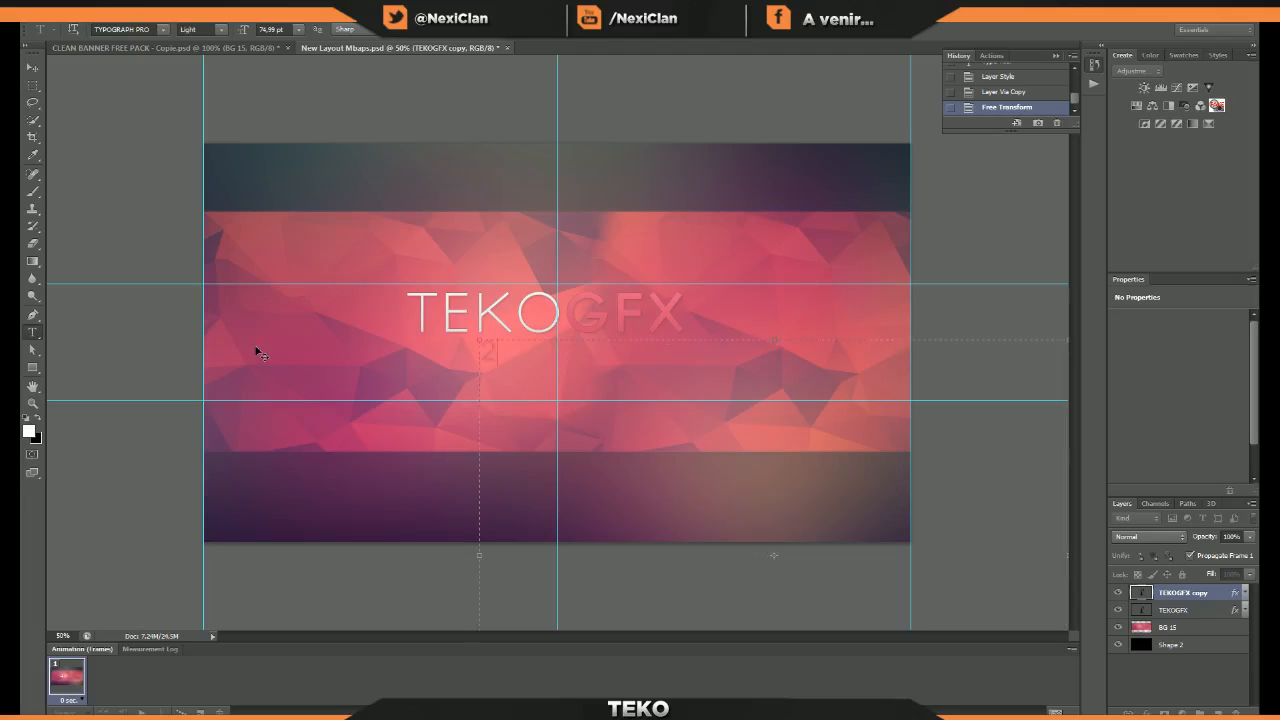
pyautogui.write('D')
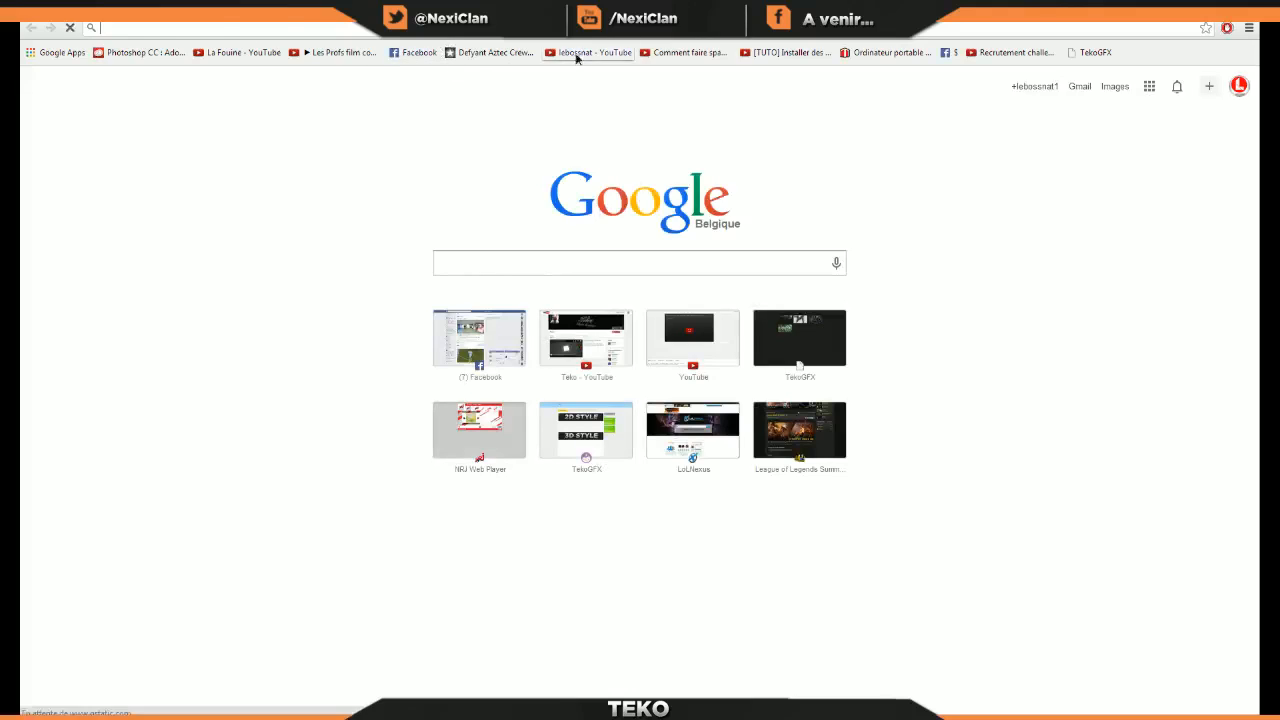
pyautogui.click(578, 54)
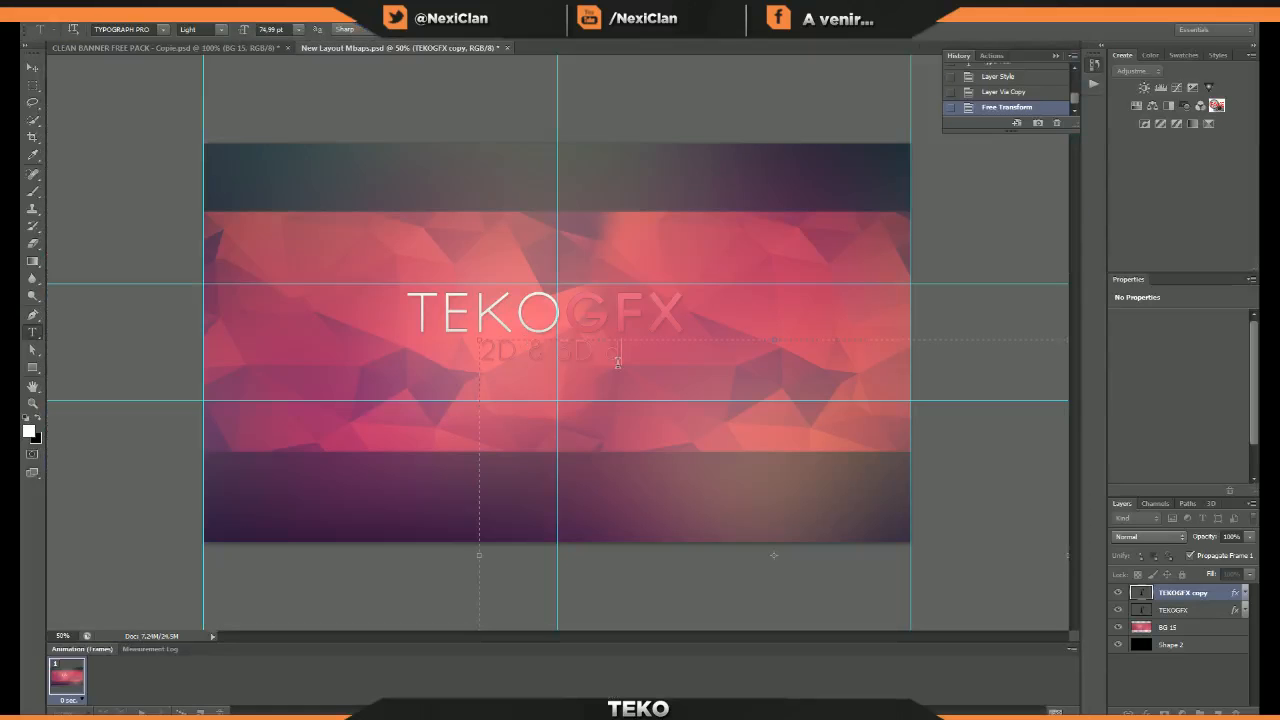
# - Set the colour of the entire subtitle text to the light grey f3f3f3
pyautogui.hotkey('ctrl', 'a')
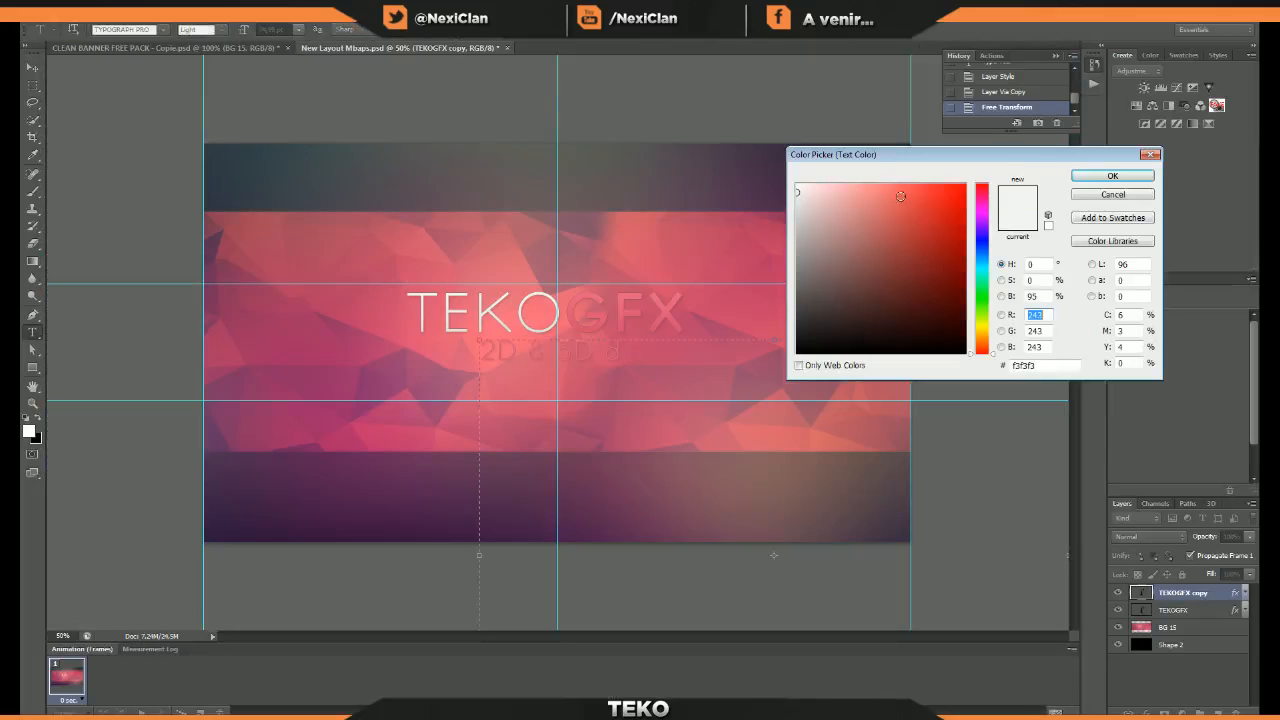
pyautogui.click(1094, 172)
pyautogui.click(687, 405)
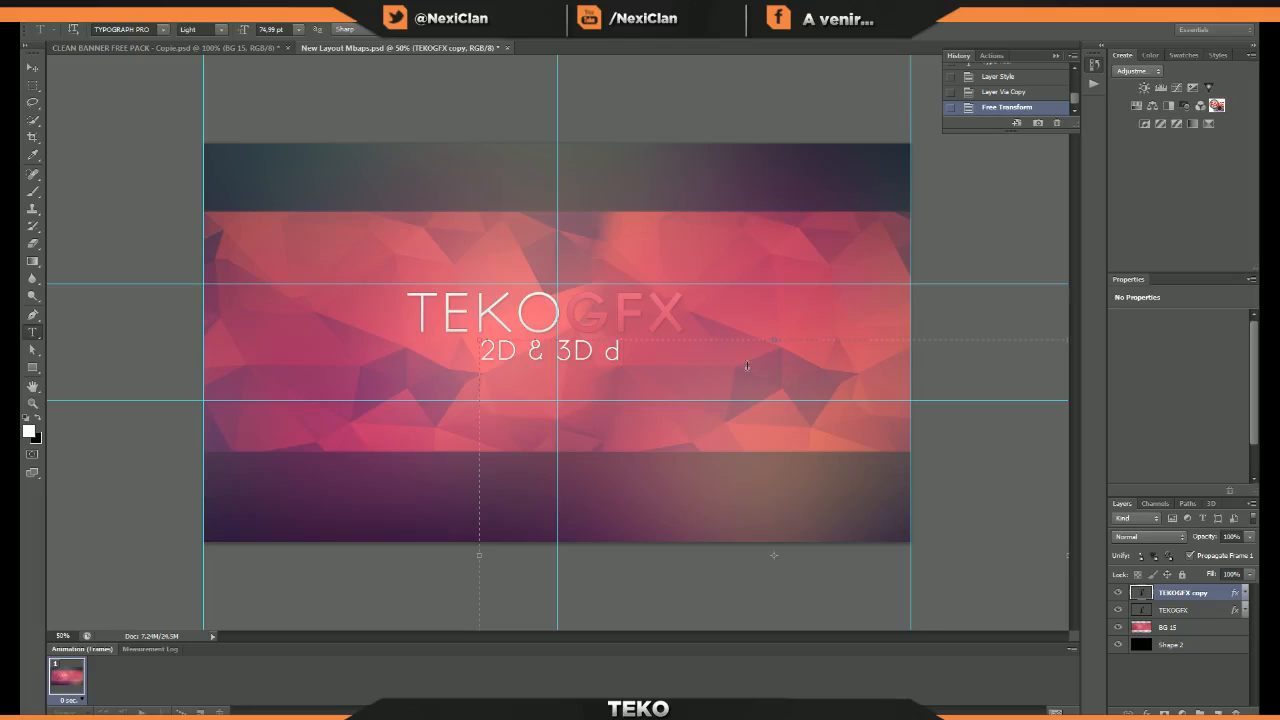
# - Shorten the subtitle to "2D & 3D", reposition it centrally beneath the main title, and commit the text edit
pyautogui.moveTo(675, 279); pyautogui.dragTo(677, 284)
pyautogui.hotkey('ctrl', 'a')
pyautogui.click(640, 358)
pyautogui.press('BackSpace')
pyautogui.moveTo(628, 300); pyautogui.dragTo(635, 303)
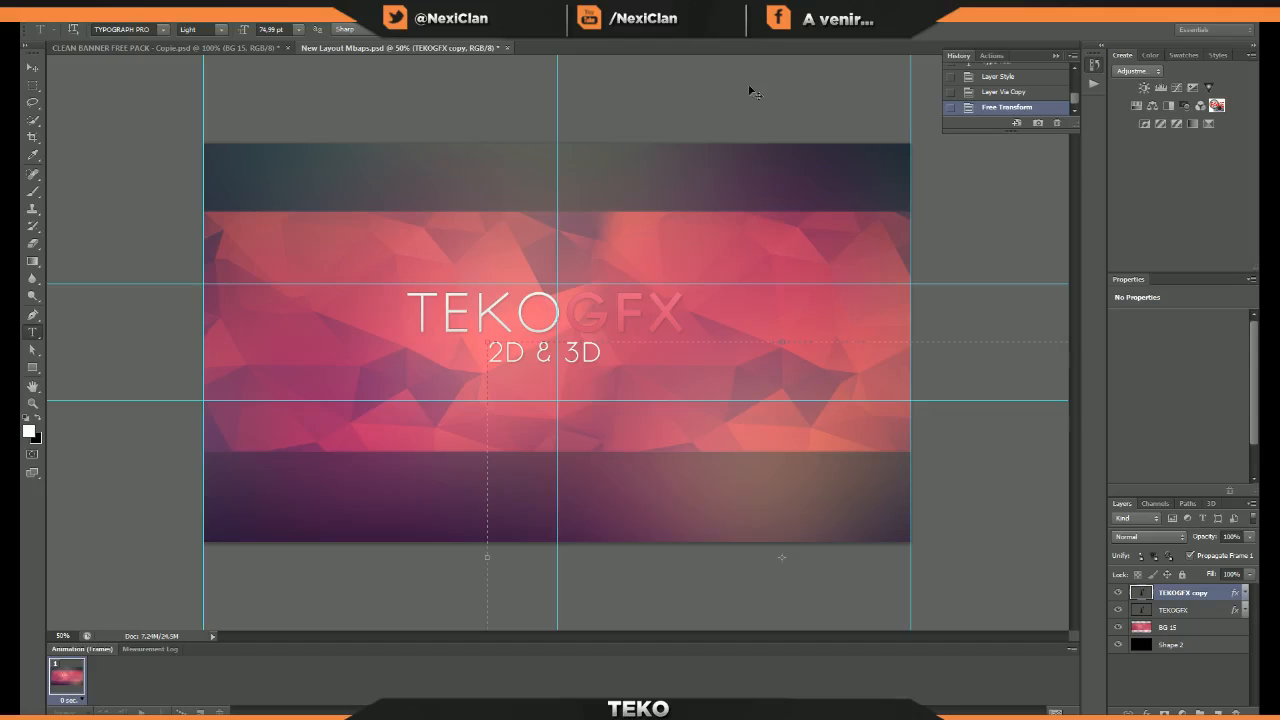
pyautogui.click(672, 38)
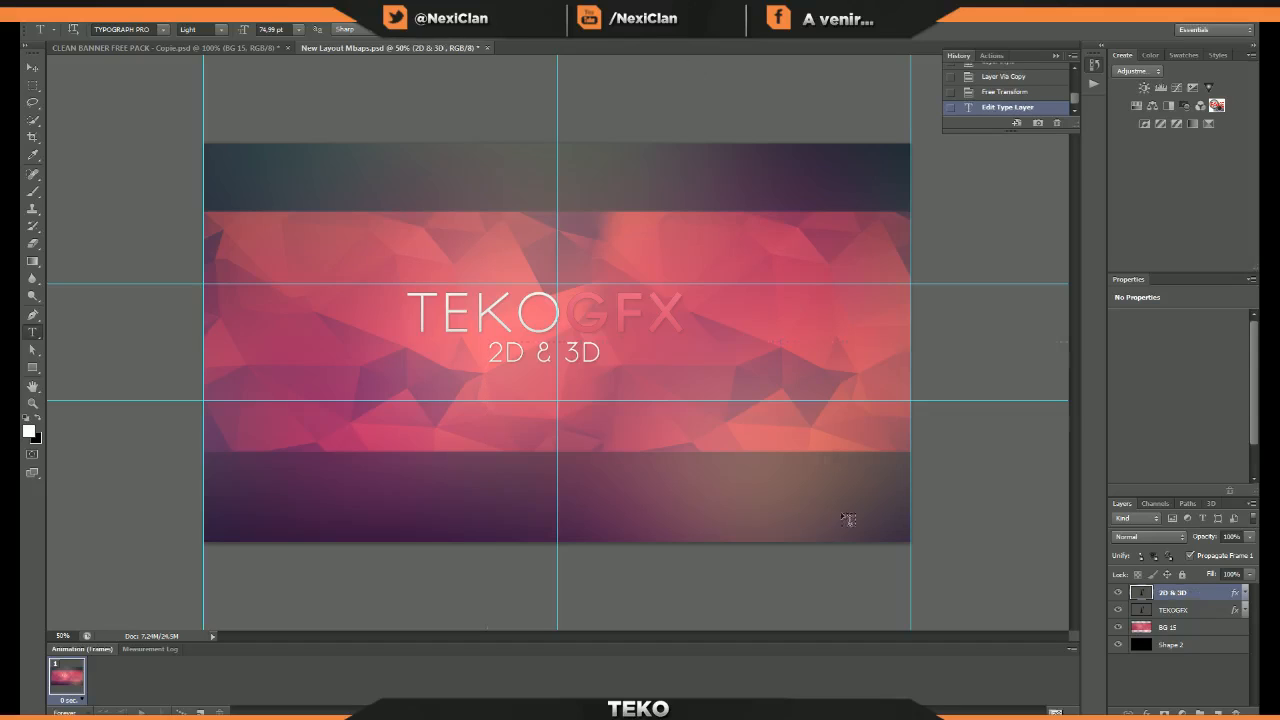
# - Rasterize the 2D & 3D and TEKOGFX text layers and merge them into one layer
pyautogui.rightClick(1186, 612)
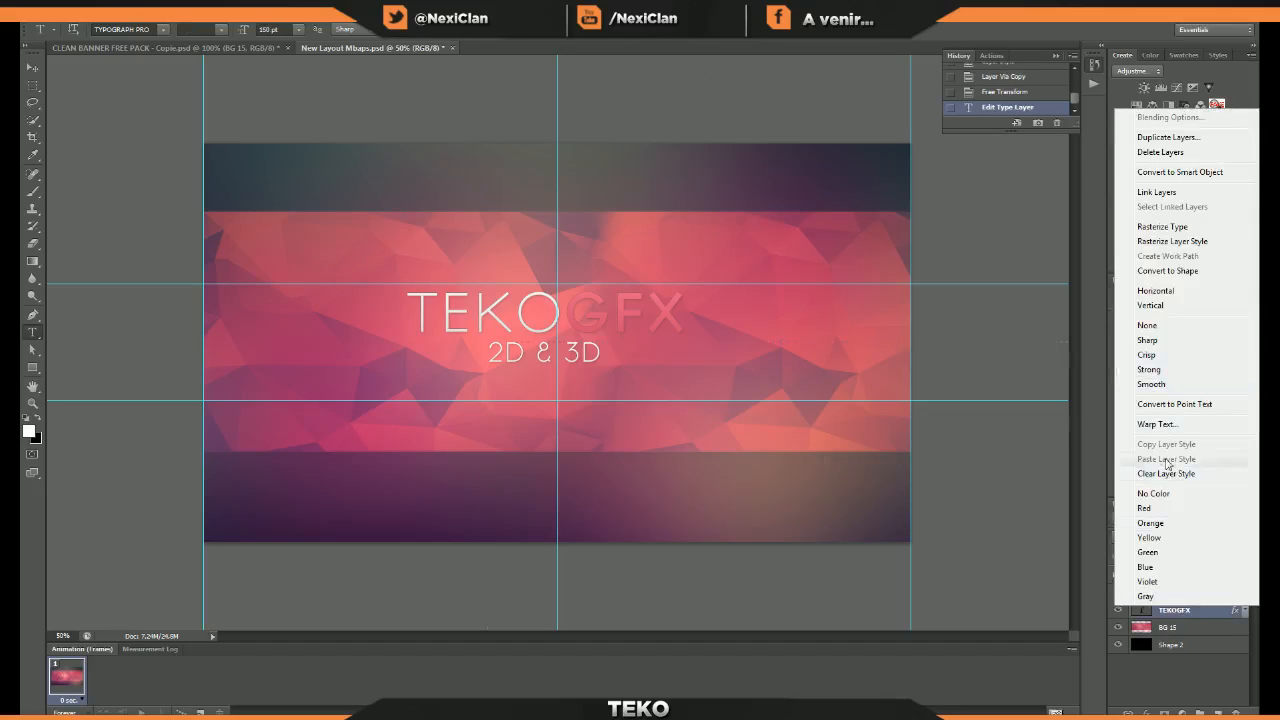
pyautogui.click(1162, 227)
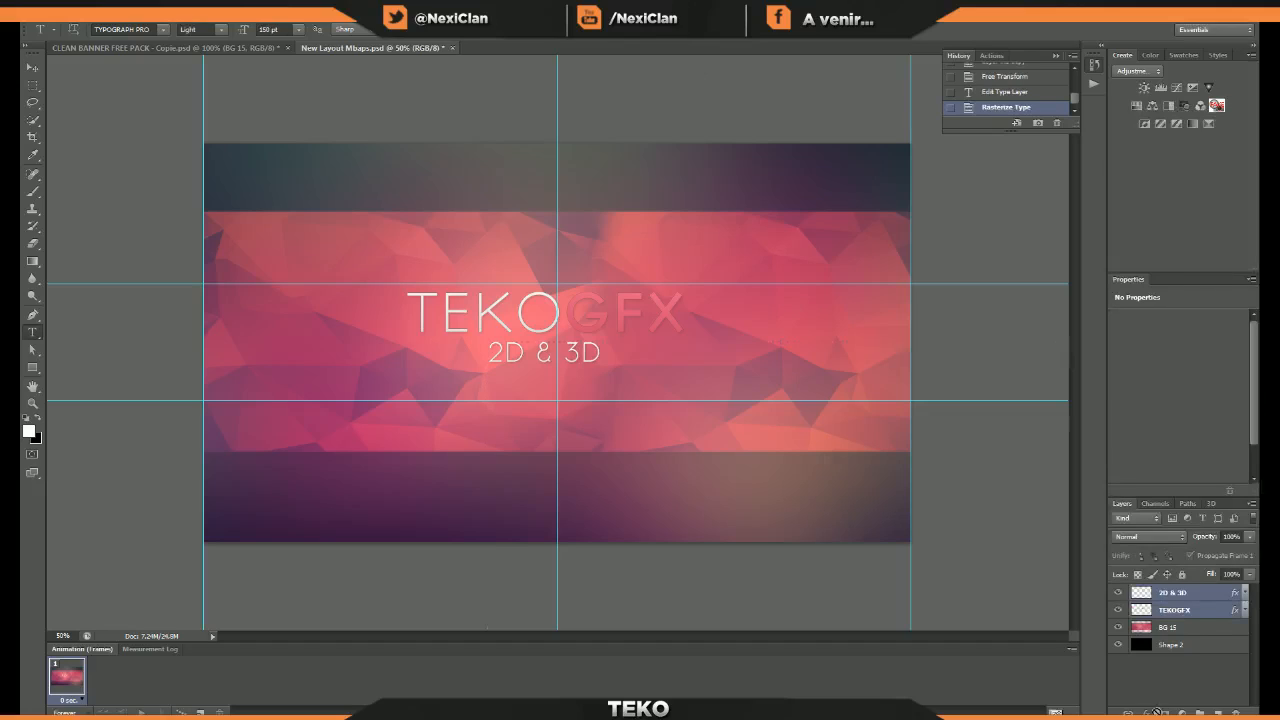
pyautogui.rightClick(1166, 602)
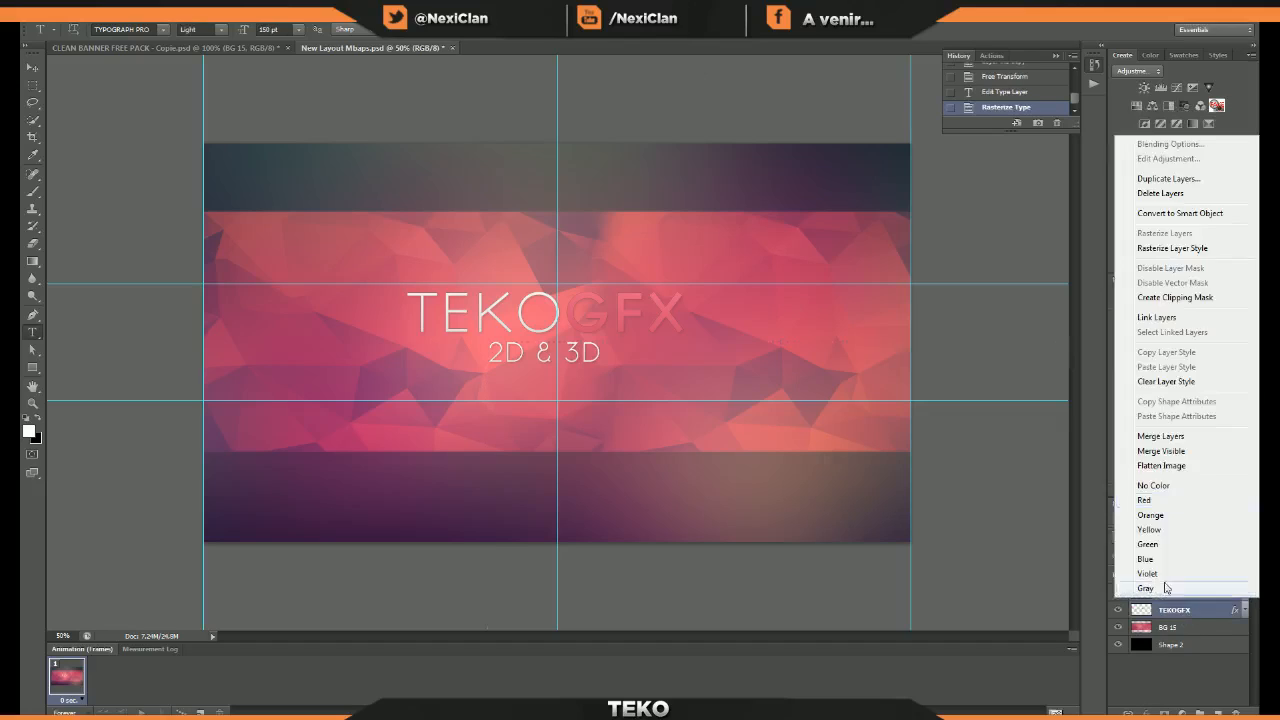
pyautogui.click(1187, 614)
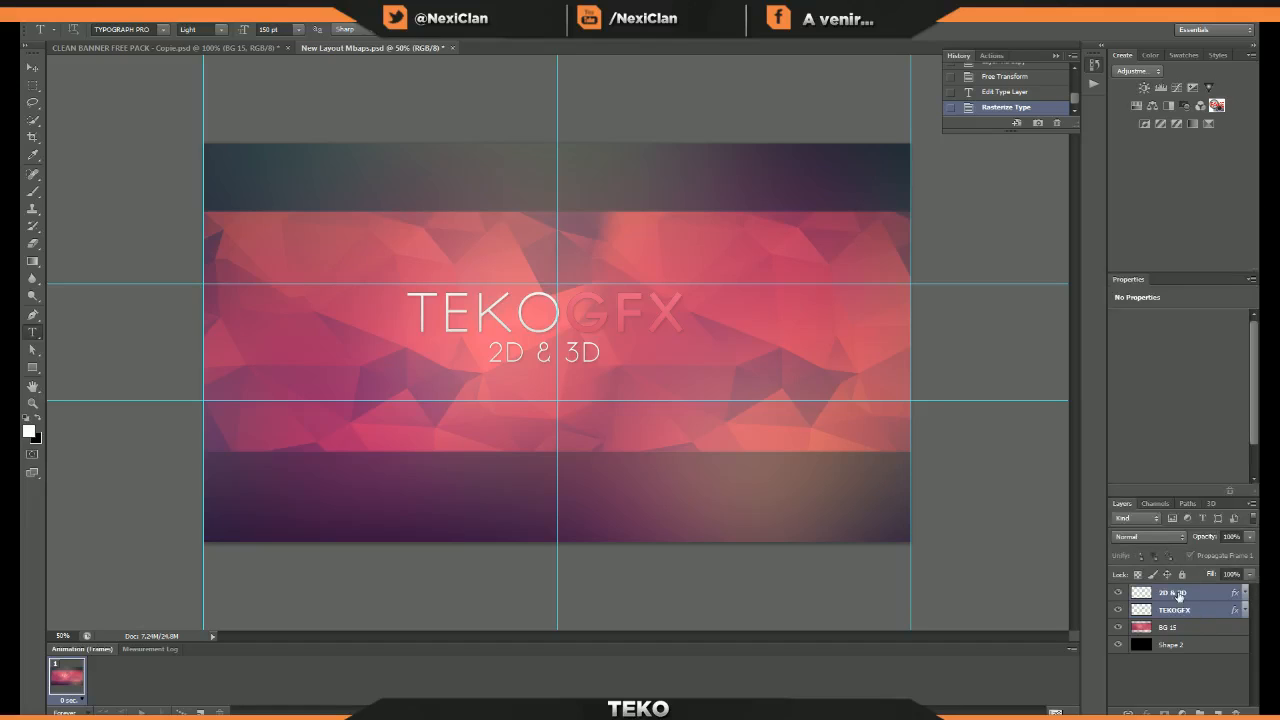
pyautogui.rightClick(1178, 620)
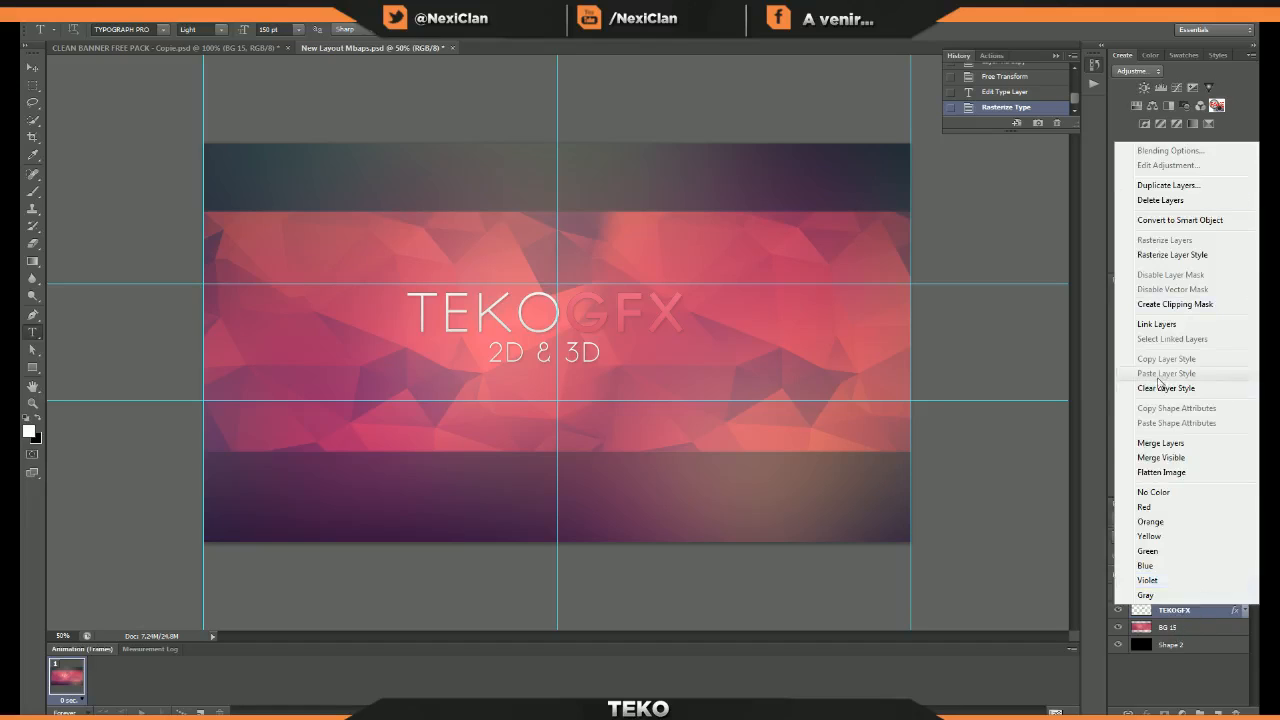
pyautogui.click(1172, 443)
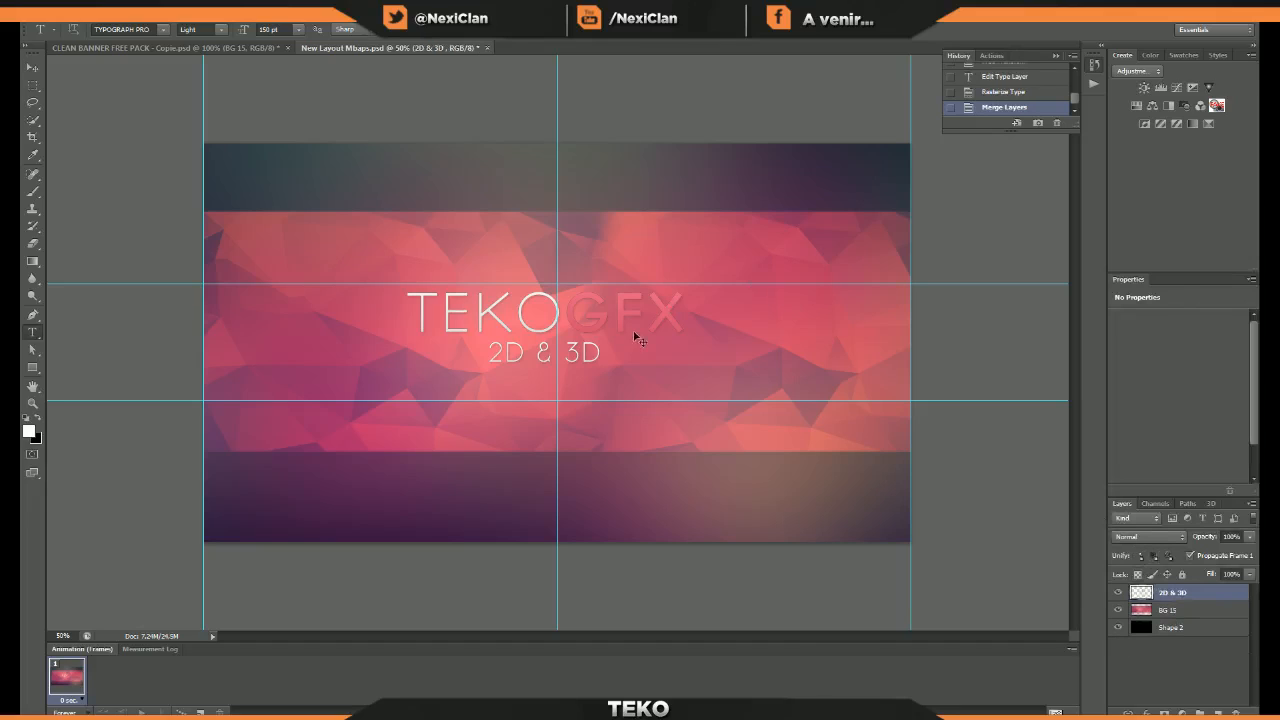
# - Nudge the merged title and subtitle slightly with Free Transform to centre them on the banner's vertical guide
pyautogui.hotkey('ctrl', 't')
pyautogui.moveTo(631, 330)
pyautogui.mouseDown()
pyautogui.moveTo(715, 316)
pyautogui.moveTo(587, 306)
pyautogui.moveTo(708, 318)
pyautogui.moveTo(628, 324)
pyautogui.mouseUp()
pyautogui.click(715, 30)
pyautogui.hotkey('ctrl', 't')
pyautogui.moveTo(614, 331); pyautogui.dragTo(618, 331)
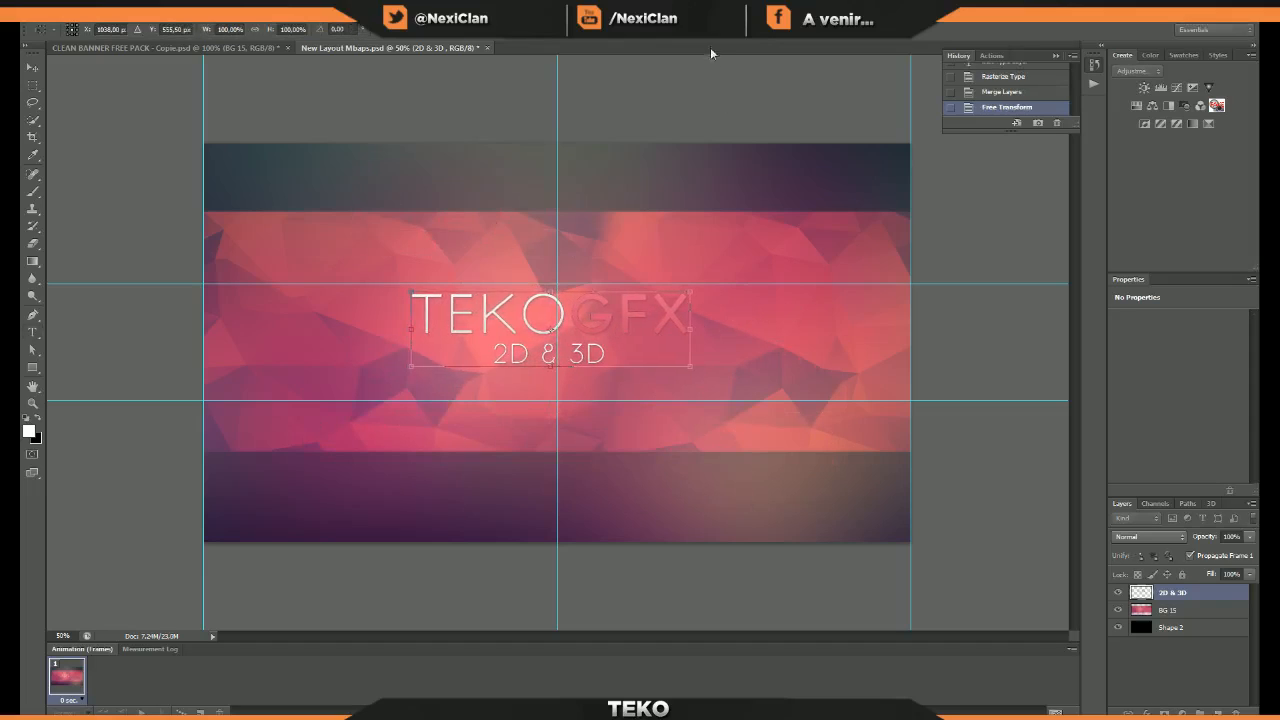
pyautogui.press('Return')
pyautogui.press('t')
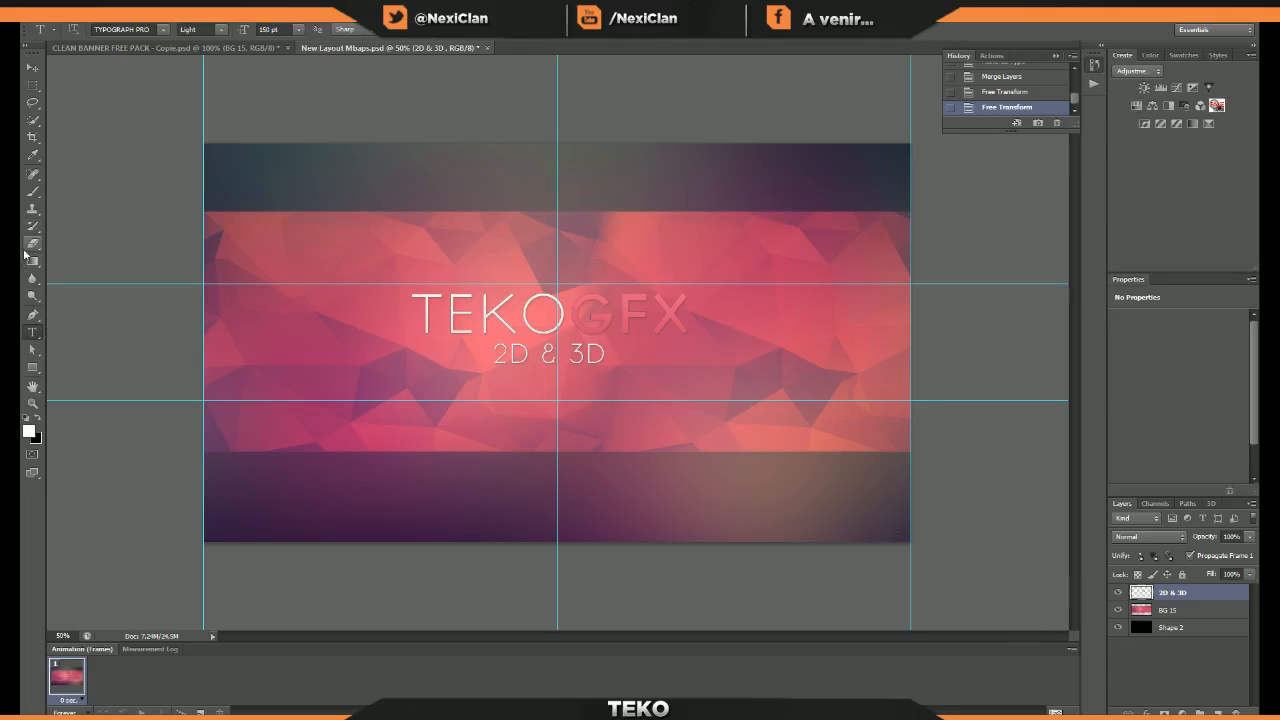
# - With the Line tool, draw a white vertical line and a horizontal one about 21 px long, meeting in a corner just left of the title's T
pyautogui.click(33, 367)
pyautogui.click(87, 415)
pyautogui.press('z')
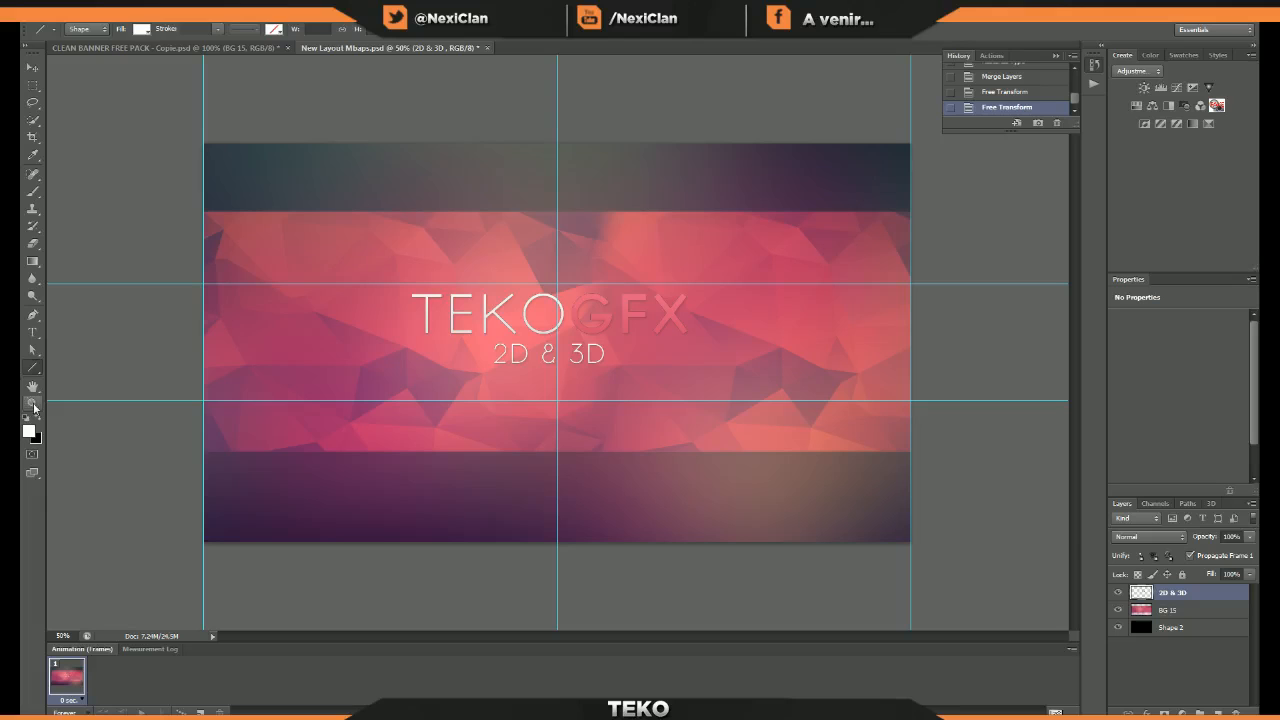
pyautogui.click(71, 29)
pyautogui.click(389, 301)
pyautogui.click(429, 296)
pyautogui.click(190, 296)
pyautogui.click(190, 296)
pyautogui.click(466, 302)
pyautogui.click(525, 268)
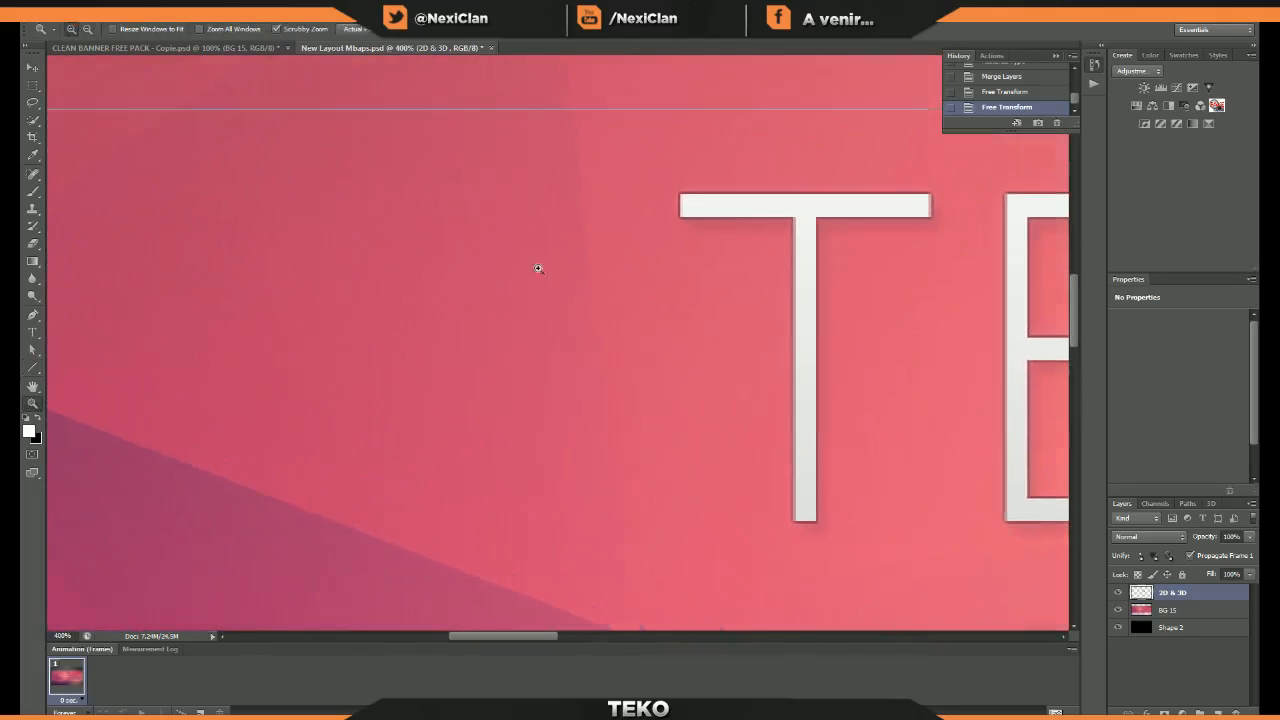
pyautogui.click(530, 266)
pyautogui.click(597, 266)
pyautogui.click(560, 262)
pyautogui.click(610, 267)
pyautogui.click(637, 271)
pyautogui.click(714, 289)
pyautogui.hscroll(5, 488, 604)
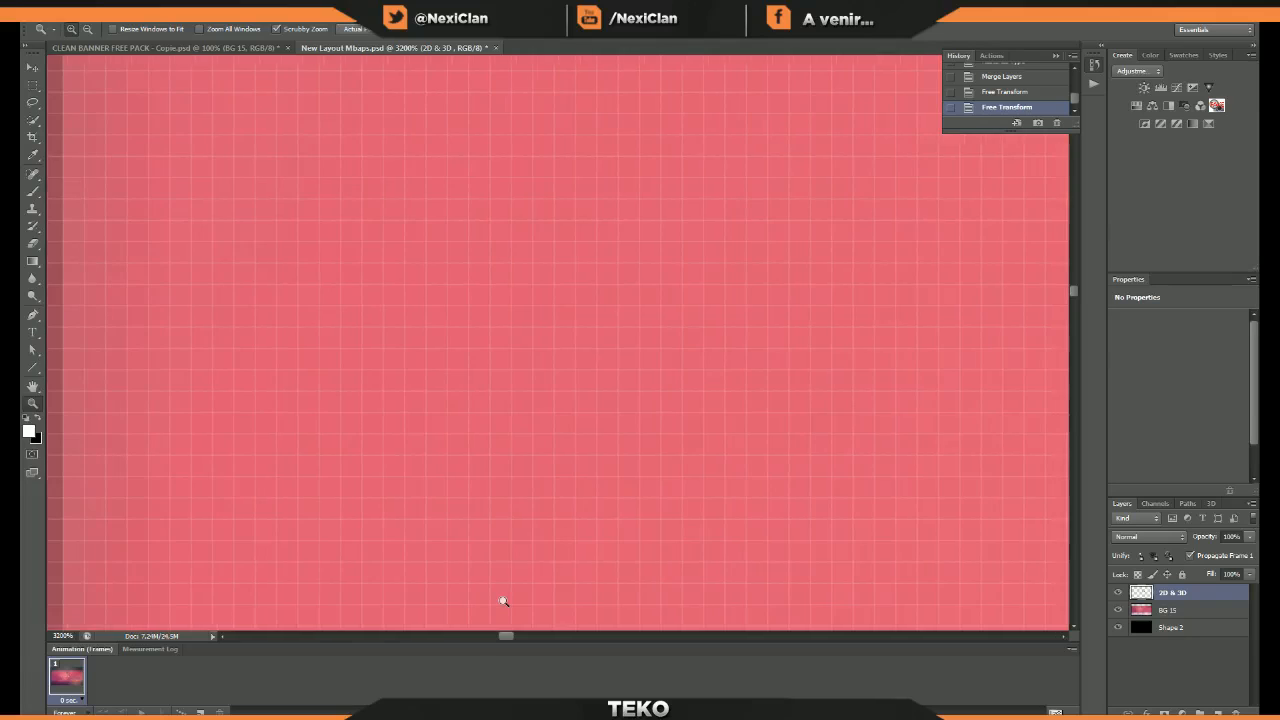
pyautogui.hscroll(-3, 475, 605)
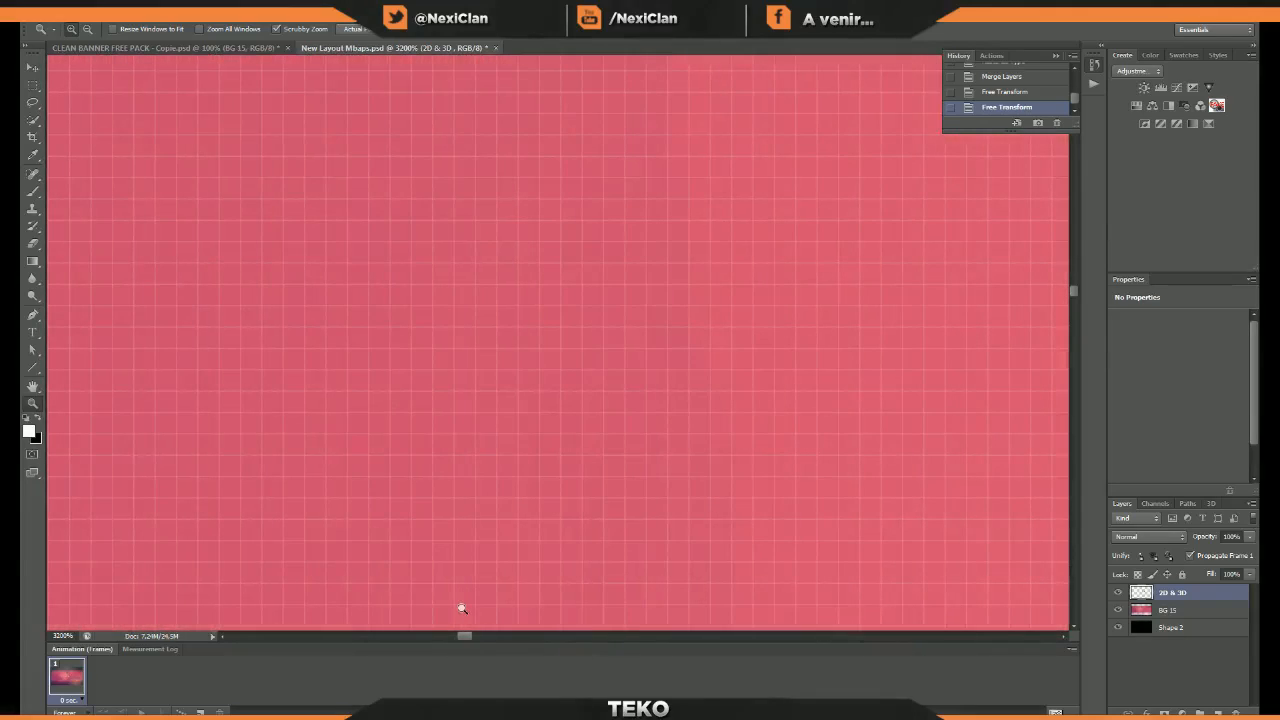
pyautogui.click(31, 370)
pyautogui.rightClick(32, 369)
pyautogui.click(64, 369)
pyautogui.rightClick(33, 371)
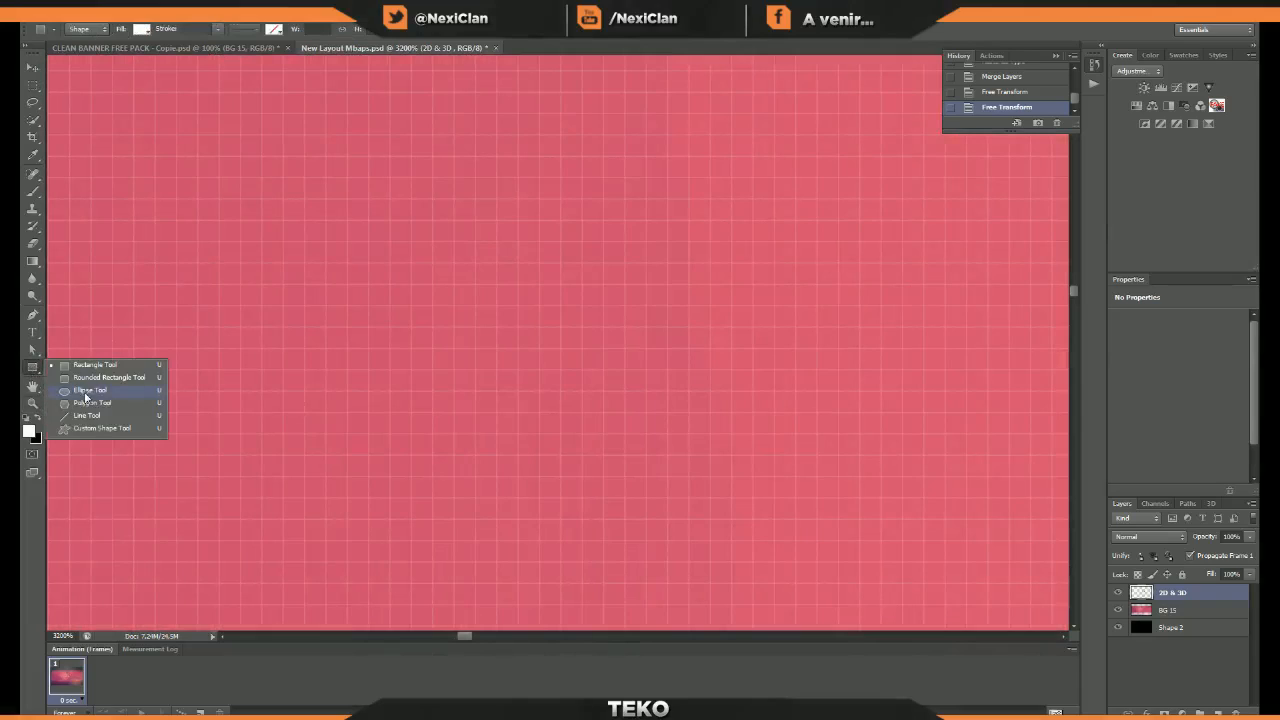
pyautogui.click(86, 418)
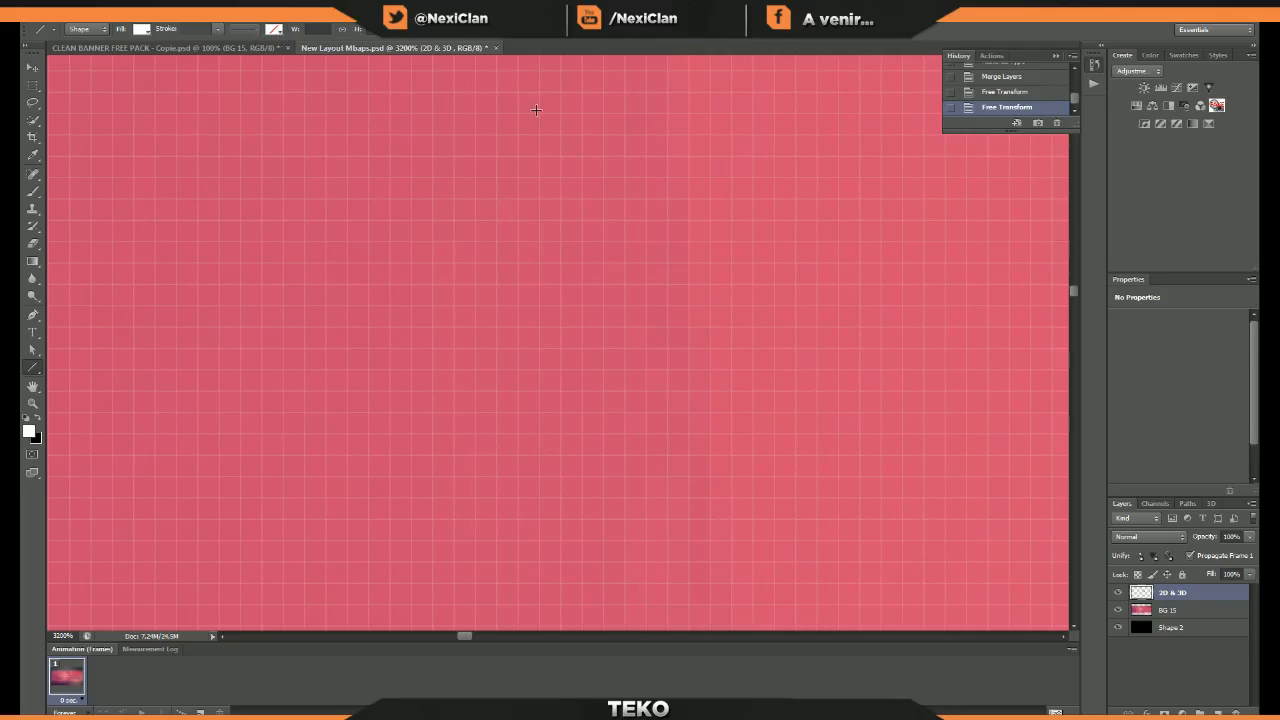
pyautogui.moveTo(537, 110); pyautogui.dragTo(536, 584)
pyautogui.scroll(1, 511, 342)
pyautogui.moveTo(525, 151); pyautogui.dragTo(966, 146)
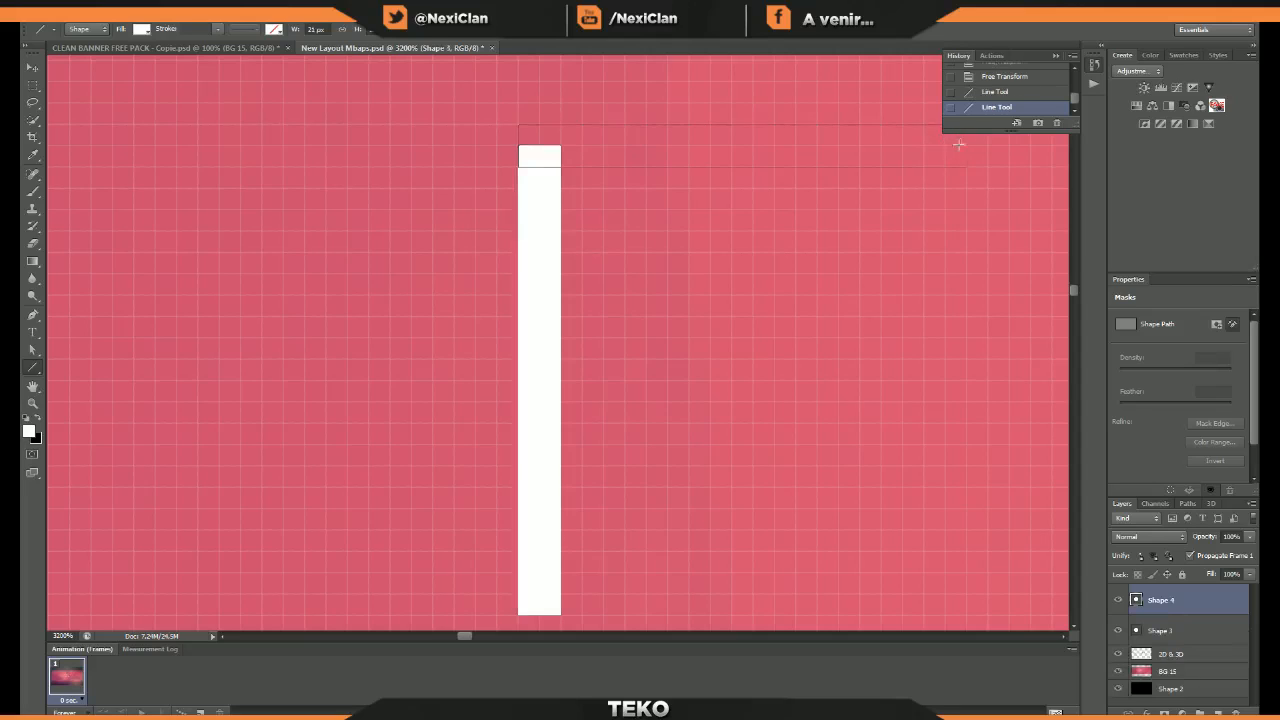
# - Replace the vertical line with a duplicate of the horizontal line rotated 90 degrees, aligned to form an even corner at its left end
pyautogui.click(1163, 626)
pyautogui.press('Delete')
pyautogui.click(1159, 601)
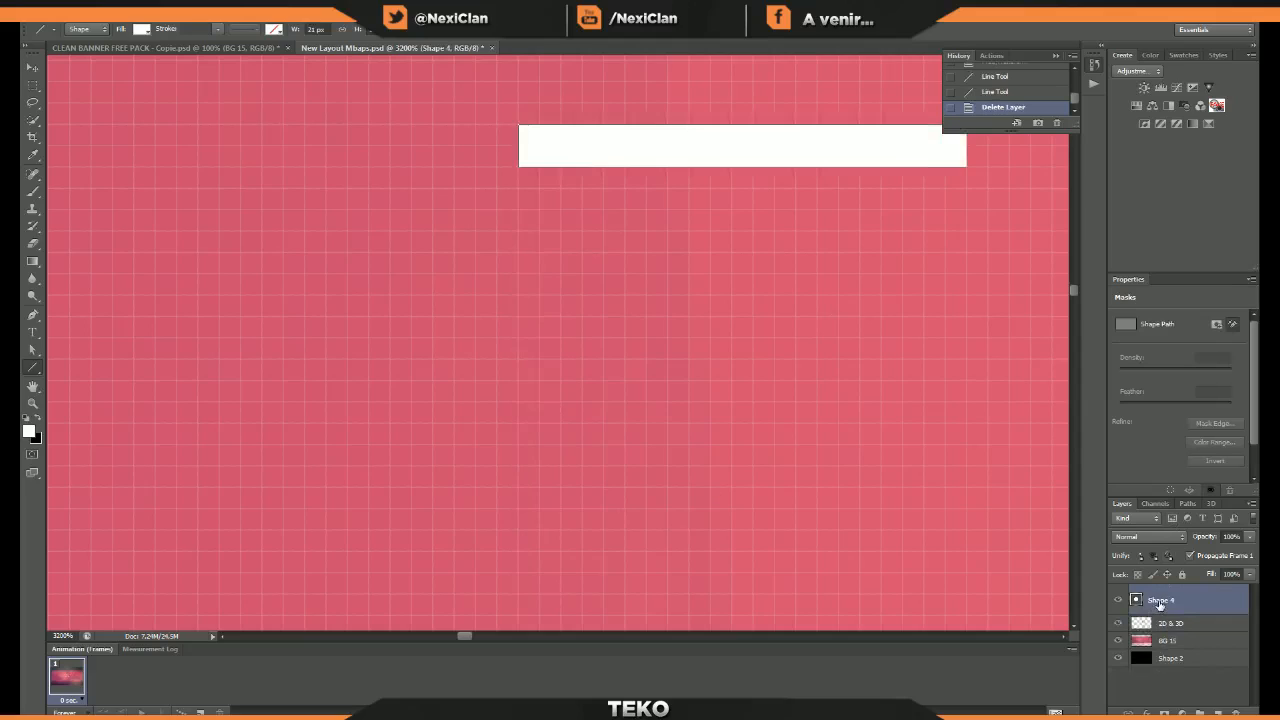
pyautogui.hotkey('ctrl', 'j')
pyautogui.hotkey('ctrl', 't')
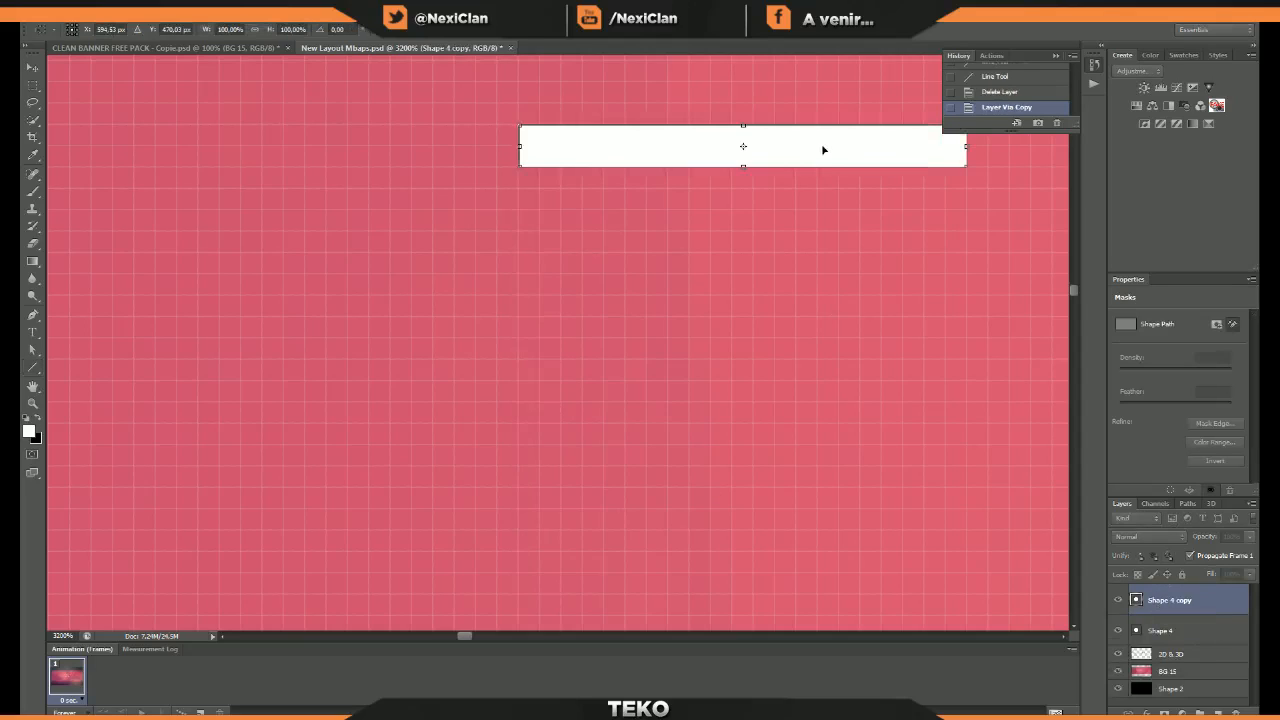
pyautogui.rightClick(823, 149)
pyautogui.click(900, 315)
pyautogui.moveTo(757, 215); pyautogui.dragTo(556, 390)
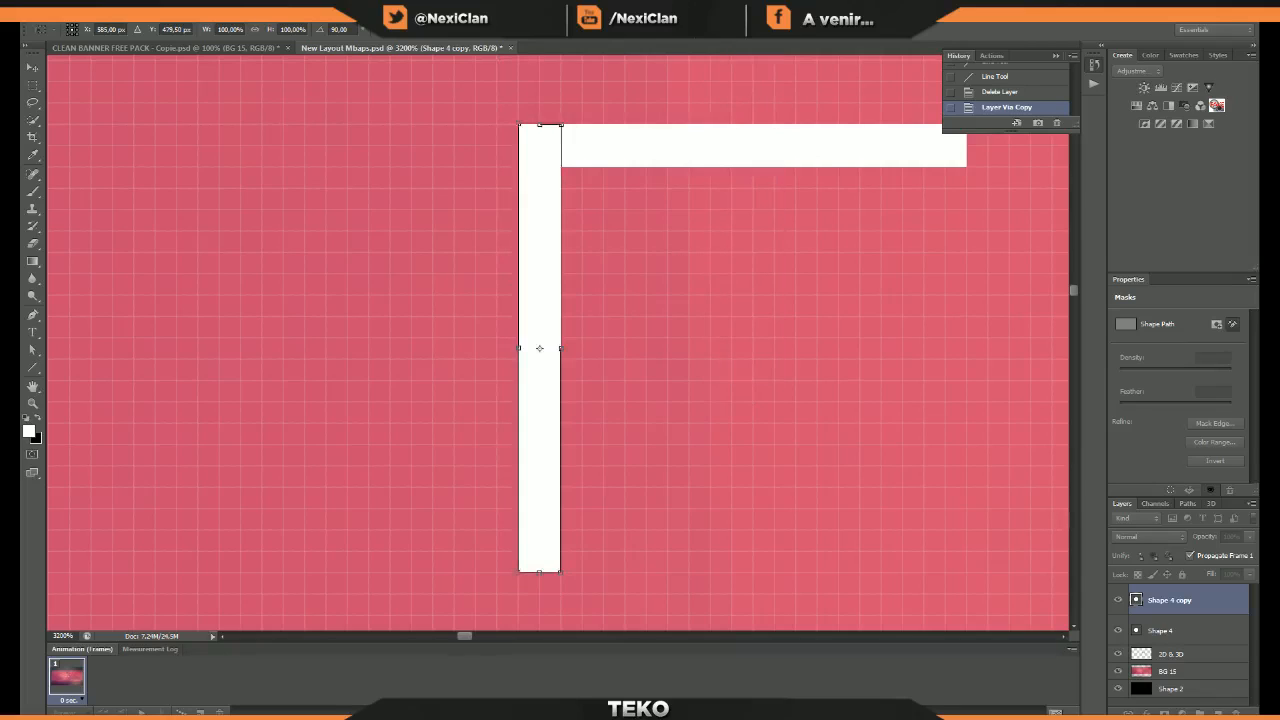
pyautogui.press('Return')
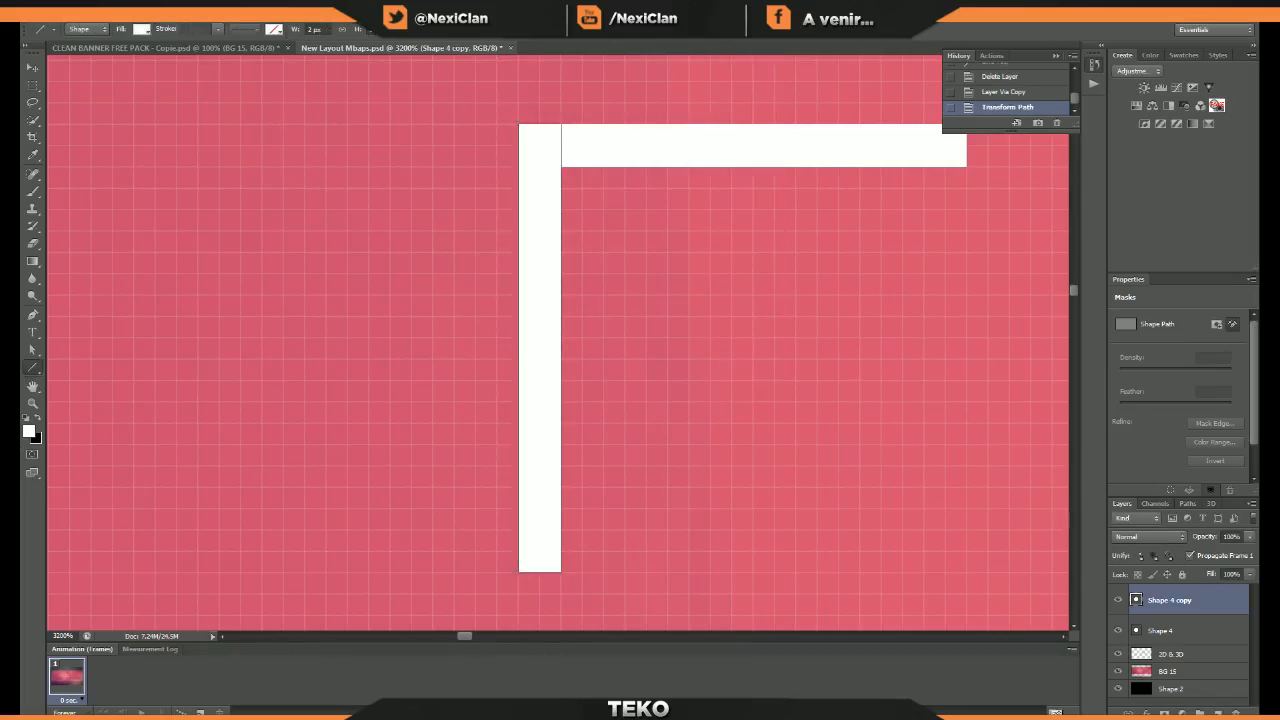
# - Check the corner bracket's size and position against the title and the whole banner
pyautogui.press('z')
pyautogui.rightClick(606, 212)
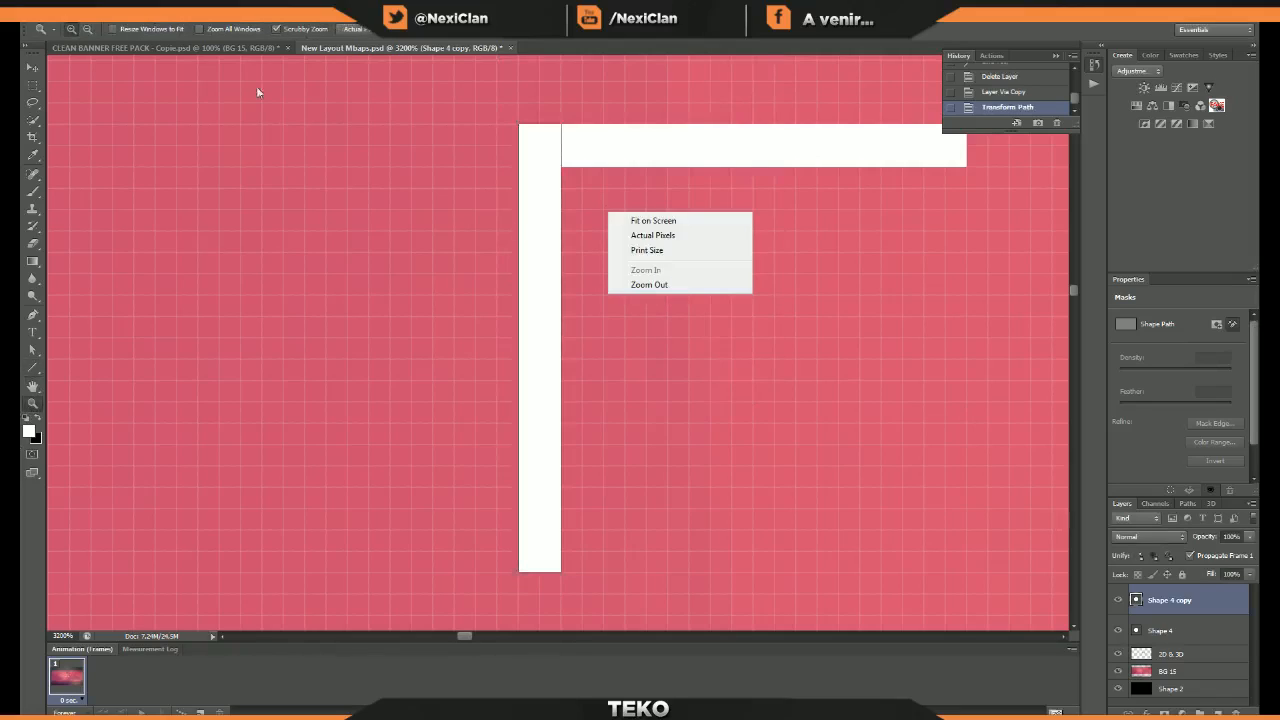
pyautogui.click(87, 31)
pyautogui.keyDown('alt'); pyautogui.click(710, 165); pyautogui.keyUp('alt')
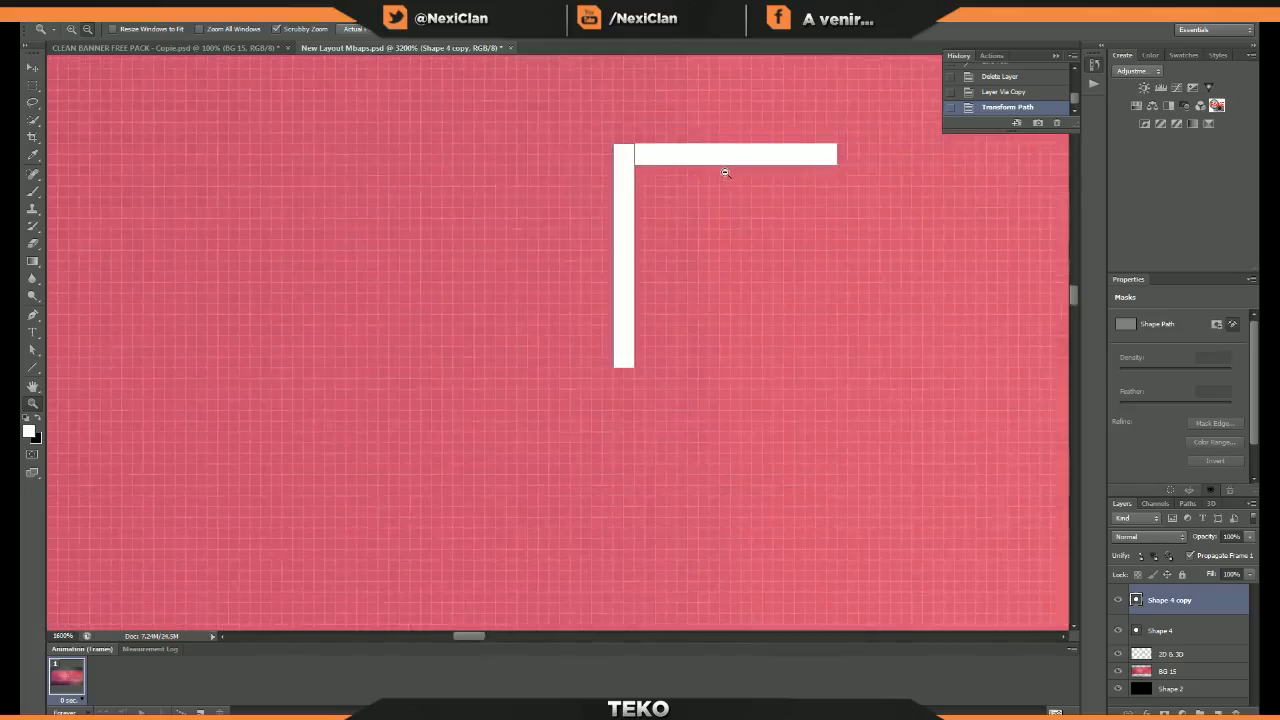
pyautogui.keyDown('alt'); pyautogui.click(724, 172); pyautogui.keyUp('alt')
pyautogui.keyDown('alt'); pyautogui.click(735, 176); pyautogui.keyUp('alt')
pyautogui.keyDown('alt'); pyautogui.click(817, 211); pyautogui.keyUp('alt')
pyautogui.keyDown('alt'); pyautogui.click(816, 212); pyautogui.keyUp('alt')
pyautogui.keyDown('alt'); pyautogui.click(816, 212); pyautogui.keyUp('alt')
pyautogui.keyDown('alt'); pyautogui.click(816, 212); pyautogui.keyUp('alt')
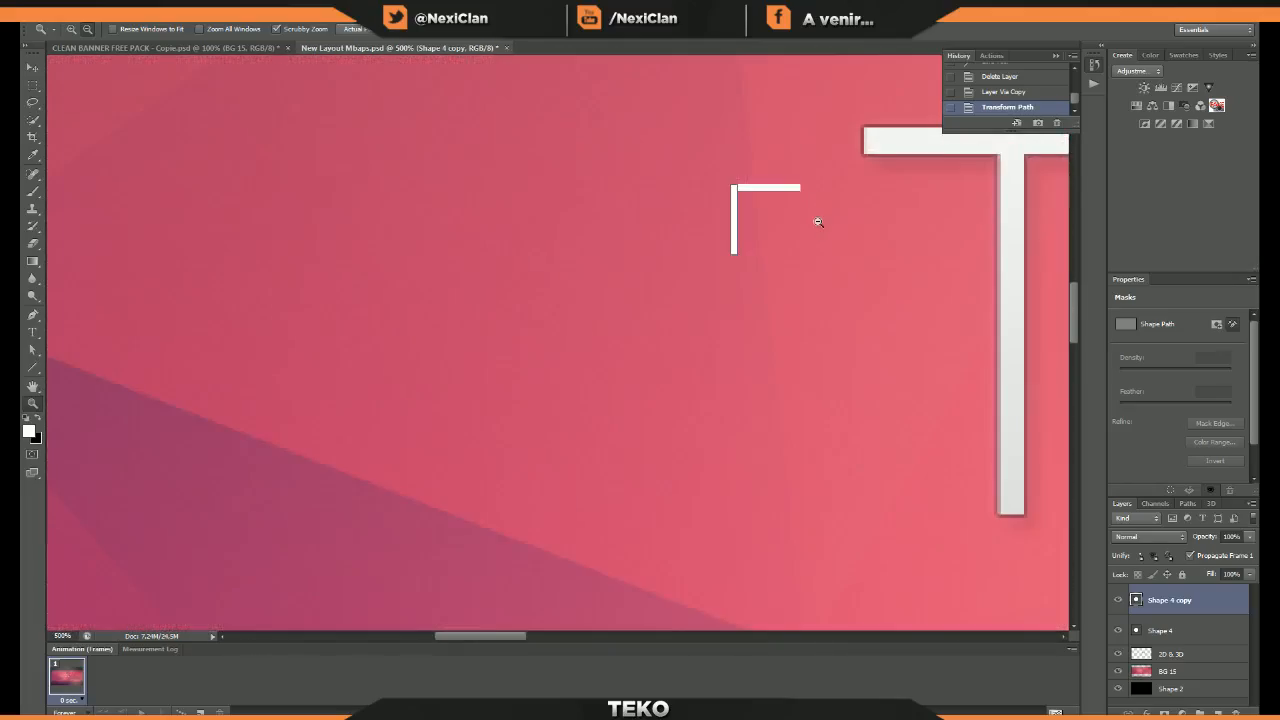
pyautogui.keyDown('alt'); pyautogui.click(811, 214); pyautogui.keyUp('alt')
pyautogui.keyDown('alt'); pyautogui.click(848, 293); pyautogui.keyUp('alt')
pyautogui.hotkey('ctrl', '0')
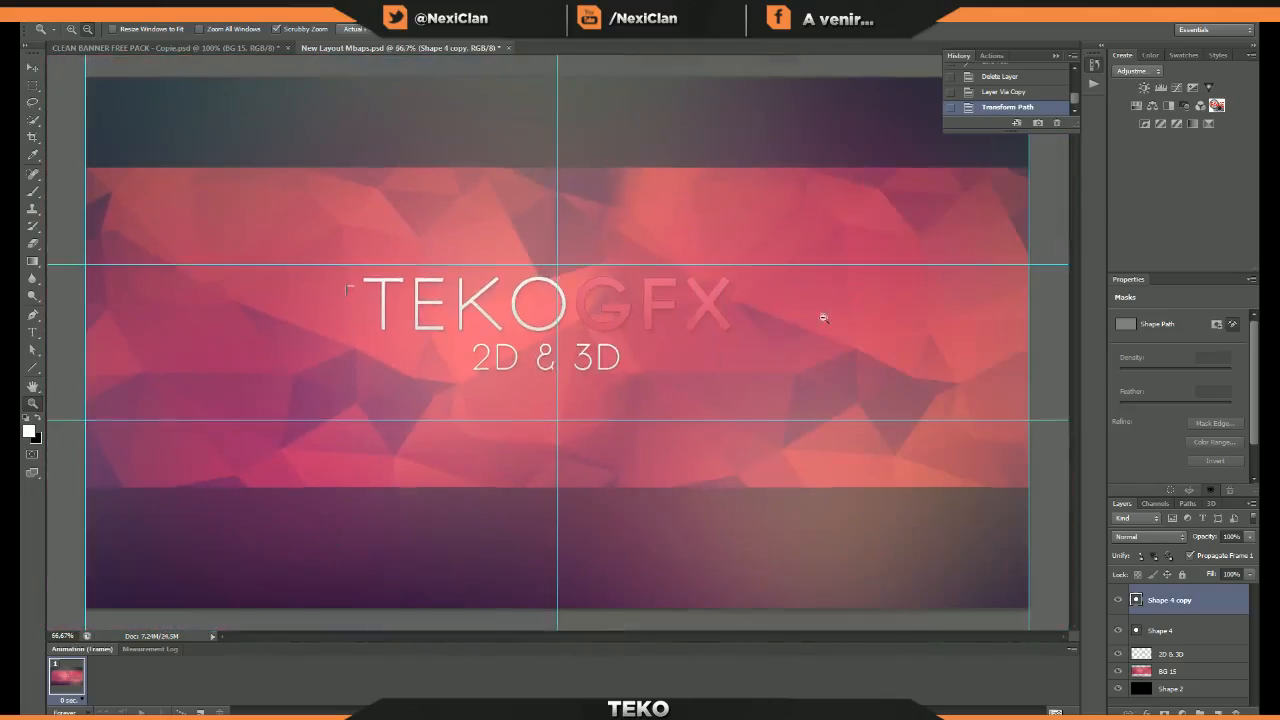
# - Rasterize the Shape 4 and Shape 4 copy layers and merge them into a single bracket layer
pyautogui.click(1162, 630)
pyautogui.keyDown('shift'); pyautogui.click(1166, 606); pyautogui.keyUp('shift')
pyautogui.rightClick(1166, 608)
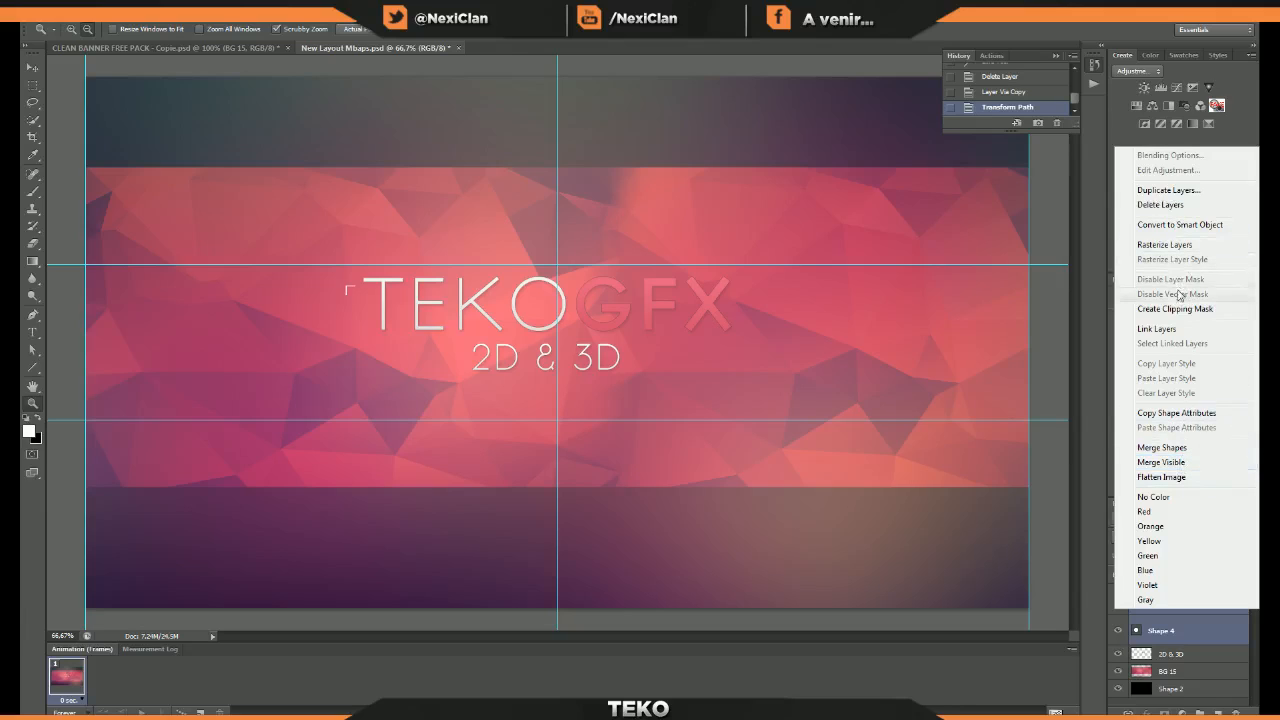
pyautogui.click(1179, 245)
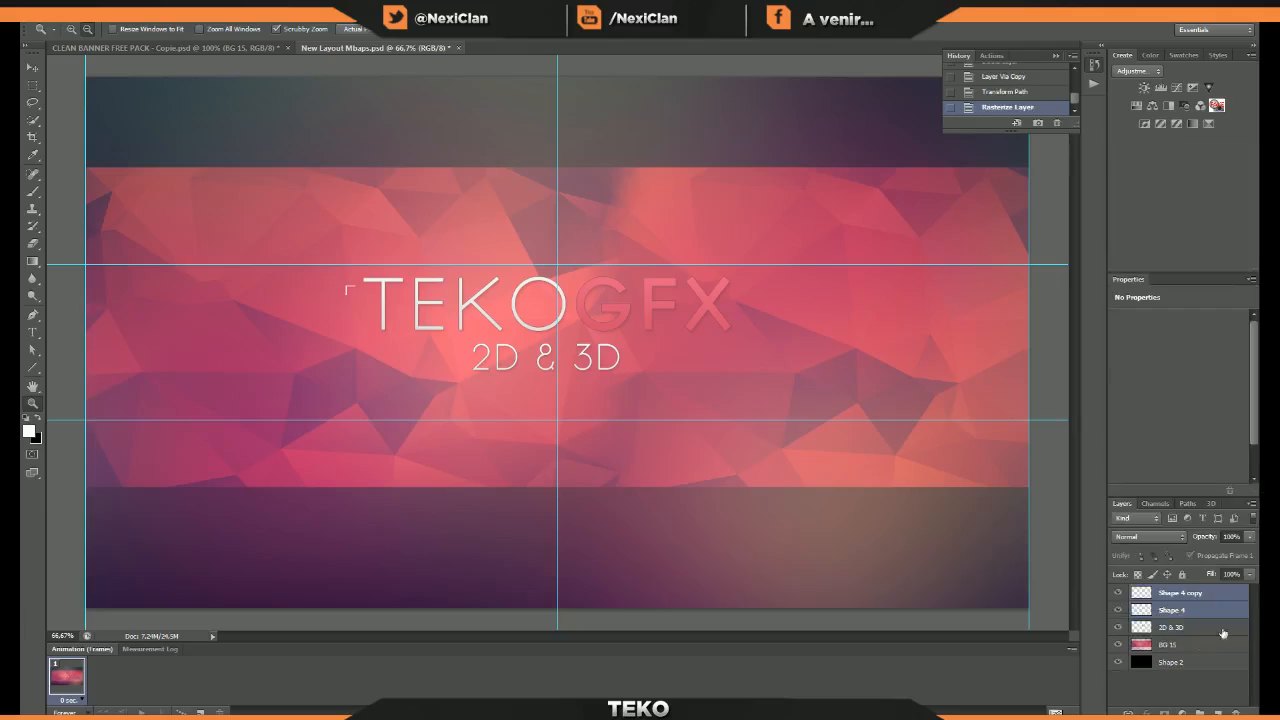
pyautogui.rightClick(1182, 590)
pyautogui.click(1192, 425)
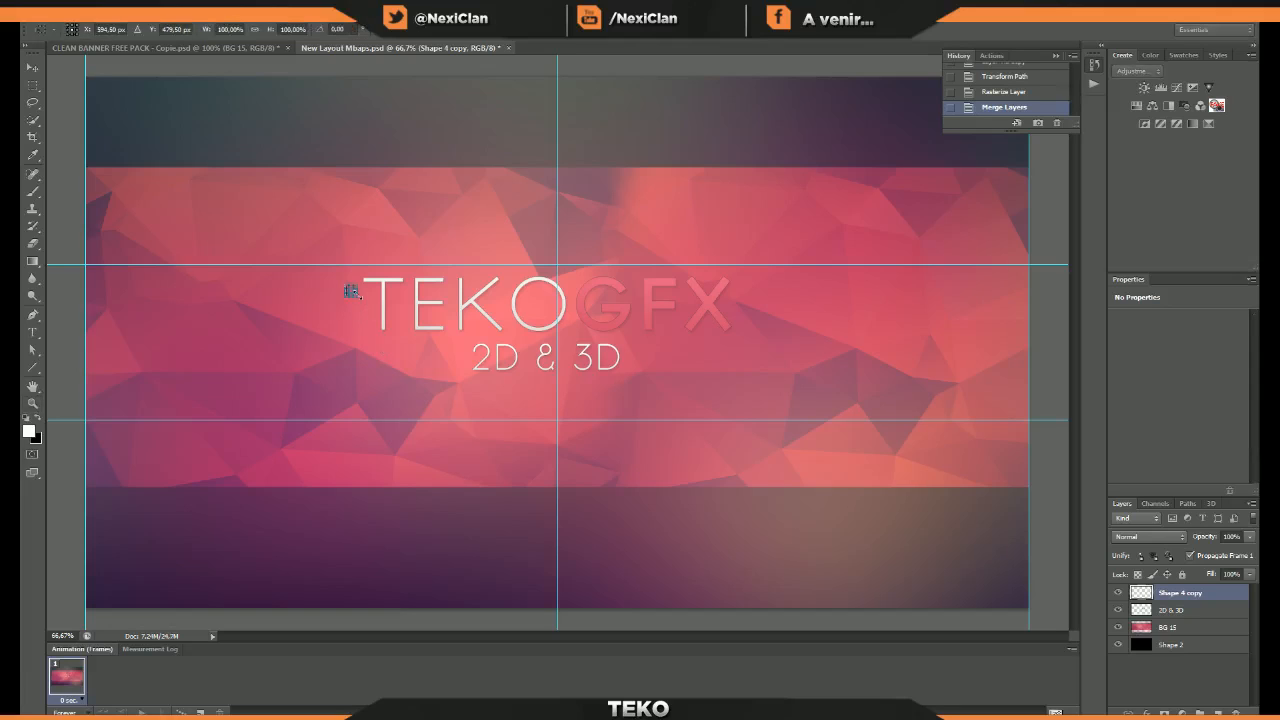
# - Enlarge the corner bracket with Free Transform so it reaches the upper-left edge of the title's T
pyautogui.moveTo(363, 298); pyautogui.dragTo(367, 306)
pyautogui.press('Return')
pyautogui.press('z')
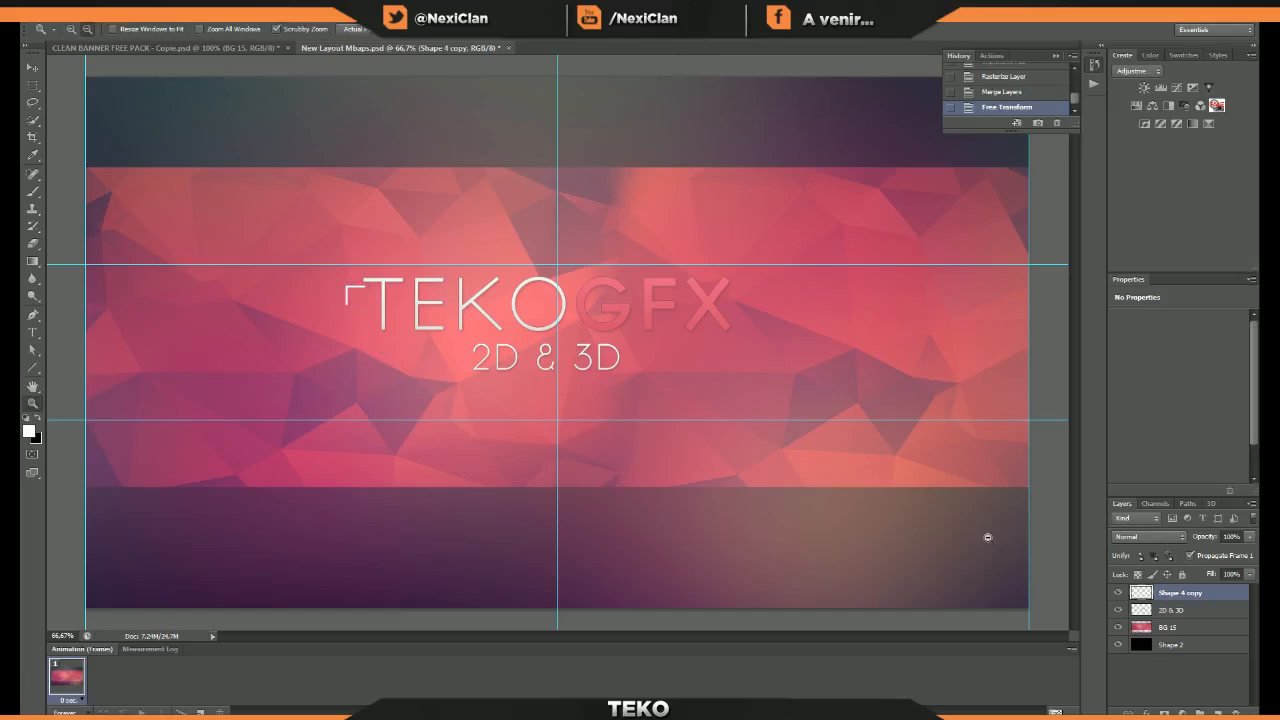
# - Add a thin white outside Stroke to the corner bracket layer through its blending options
pyautogui.rightClick(1194, 588)
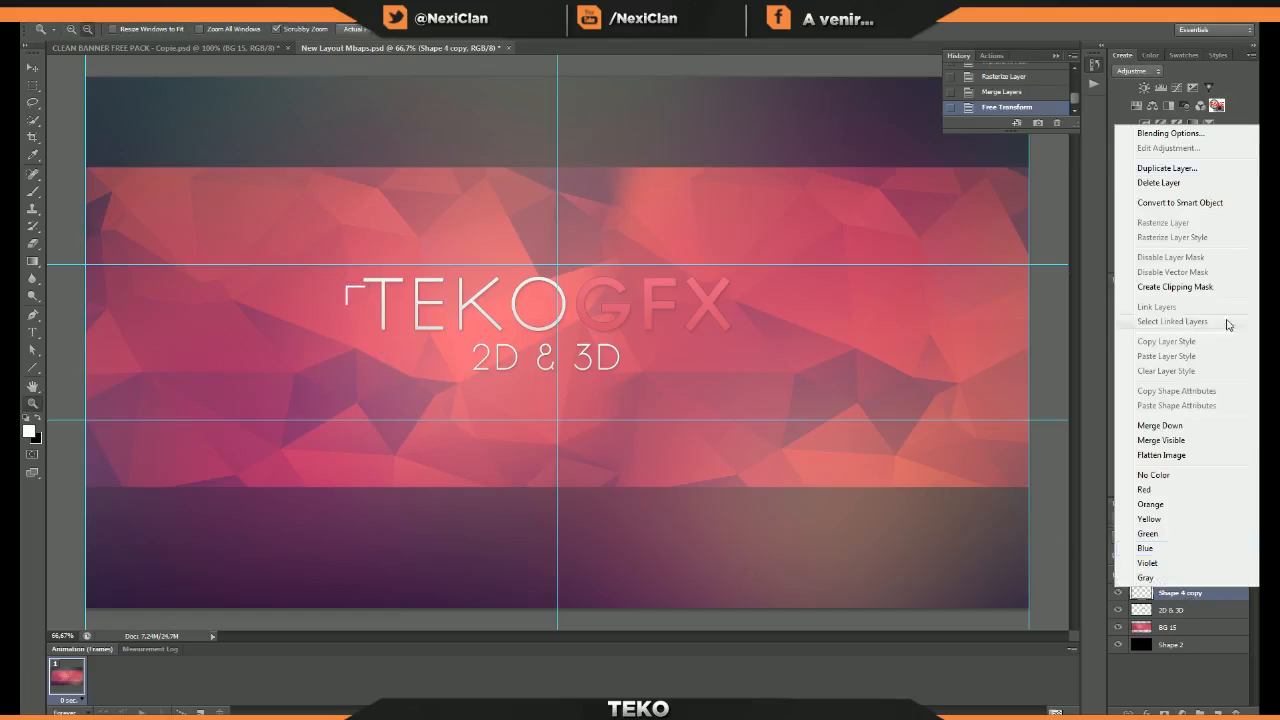
pyautogui.click(1135, 131)
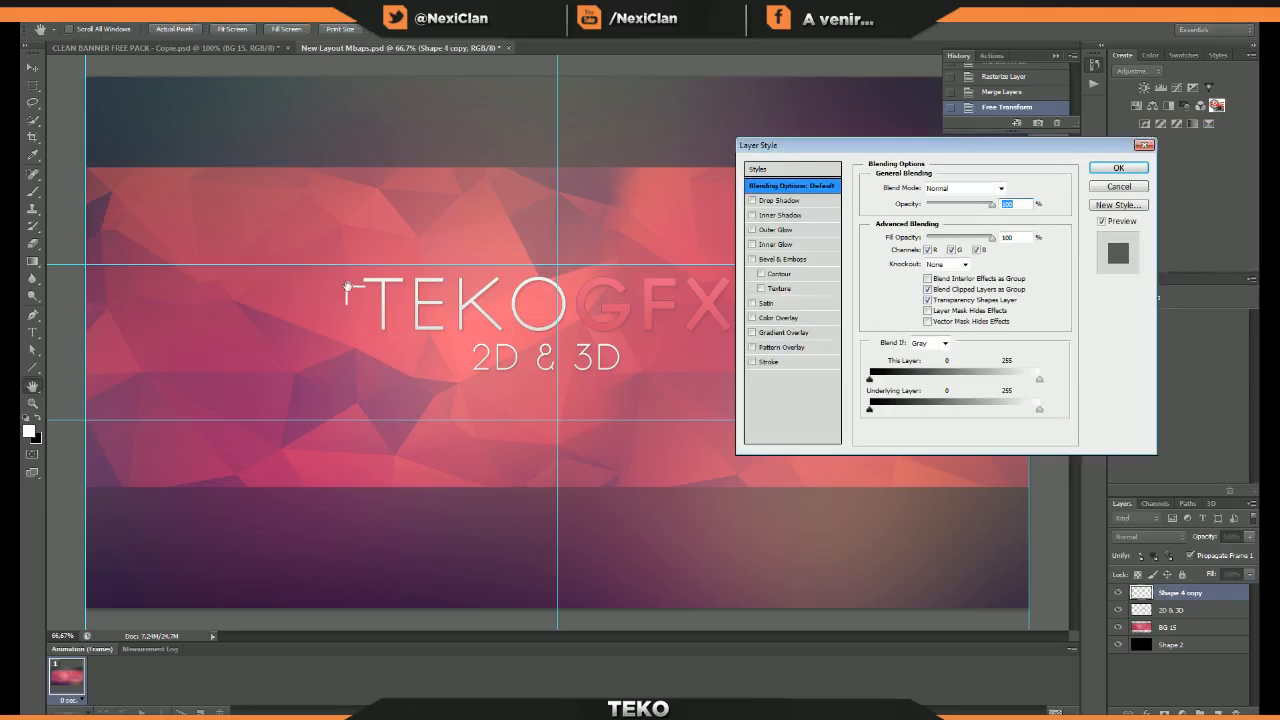
pyautogui.click(755, 364)
pyautogui.click(765, 363)
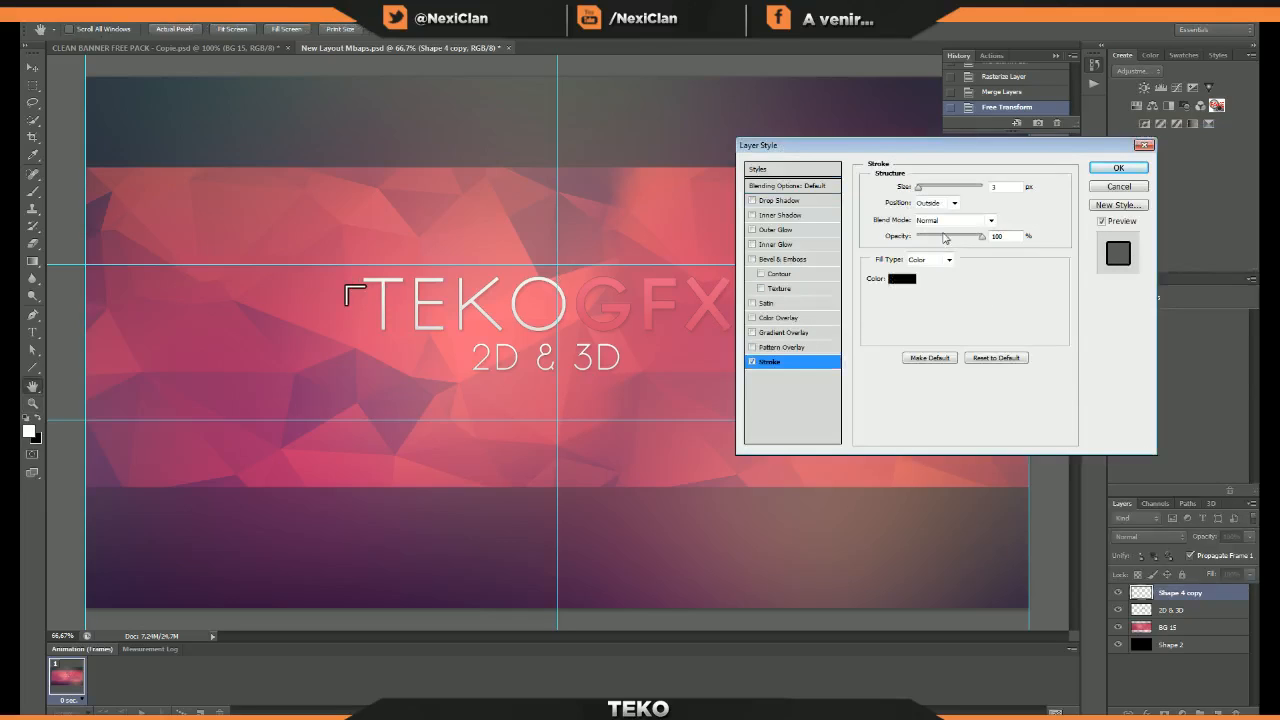
pyautogui.click(903, 280)
pyautogui.moveTo(919, 282); pyautogui.dragTo(796, 183)
pyautogui.click(1130, 178)
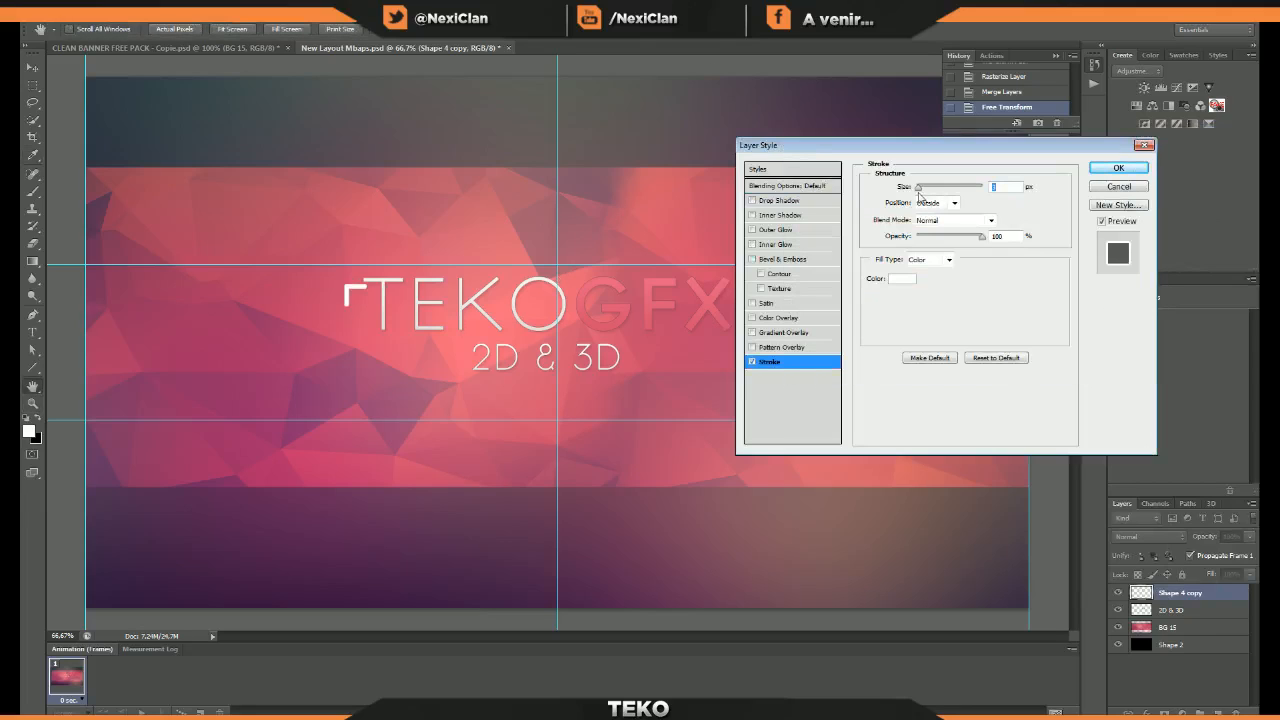
pyautogui.moveTo(907, 190); pyautogui.dragTo(886, 191)
pyautogui.click(1118, 168)
pyautogui.hotkey('ctrl', 't')
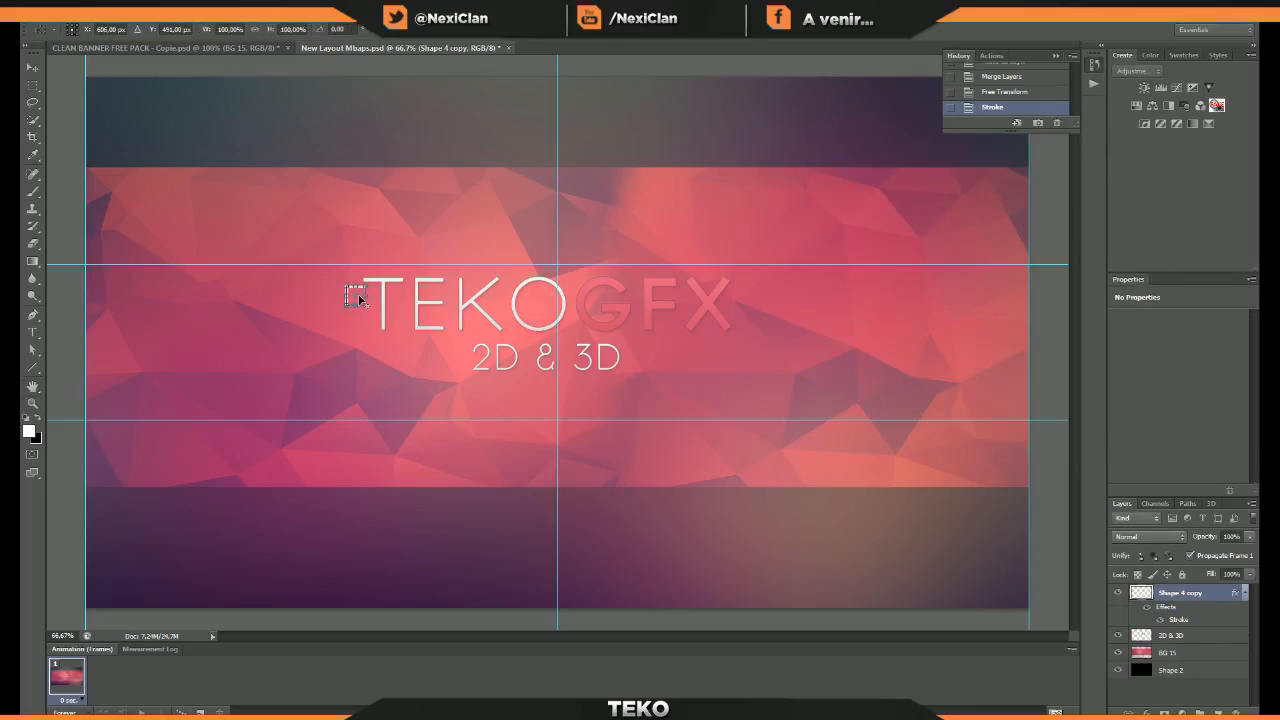
pyautogui.press('Return')
pyautogui.press('z')
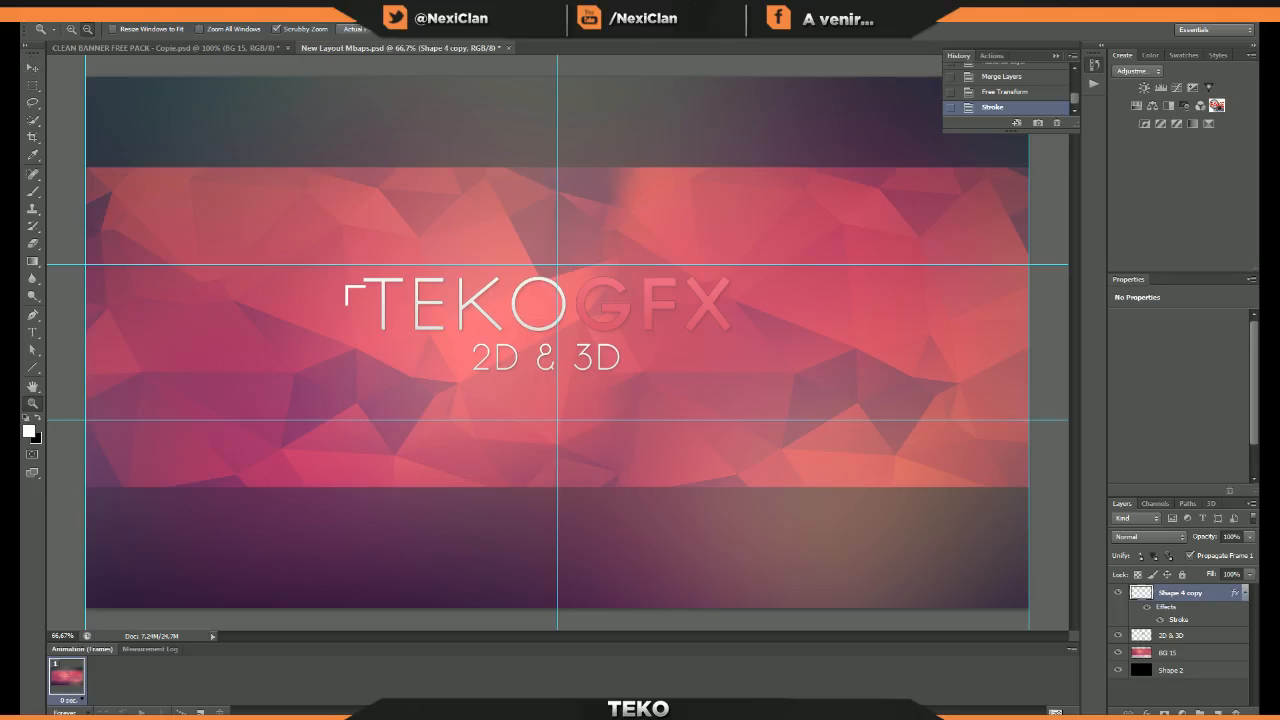
# - Move the corner bracket up and slightly right so it frames the upper-left corner of the title's T
pyautogui.click(23, 65)
pyautogui.moveTo(335, 295)
pyautogui.mouseDown()
pyautogui.moveTo(342, 275)
pyautogui.moveTo(342, 287)
pyautogui.mouseUp()
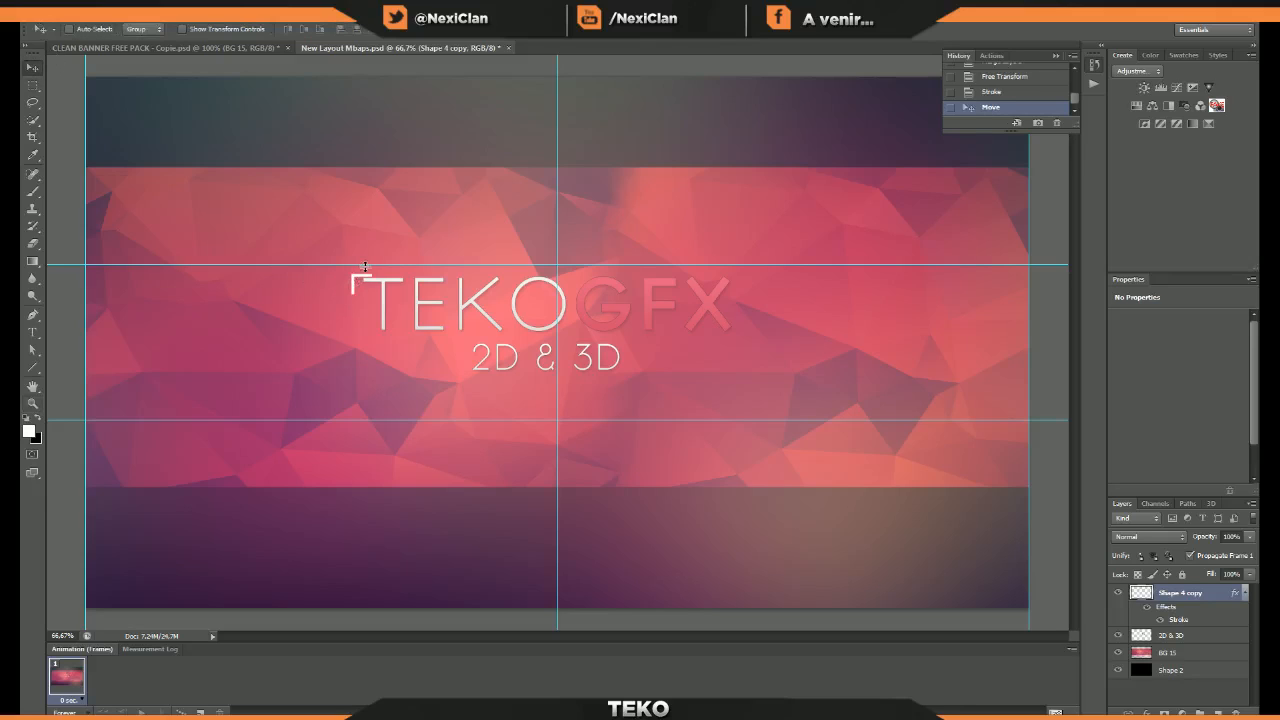
pyautogui.press('Right')
pyautogui.press('Right')
pyautogui.press('Right')
pyautogui.press('Right')
pyautogui.press('Up')
pyautogui.press('Up')
pyautogui.press('Up')
pyautogui.press('Left')
pyautogui.press('Left')
pyautogui.press('Left')
pyautogui.press('Up')
# - Add a faint, low-opacity black Drop Shadow in Multiply mode to the corner bracket layer
pyautogui.rightClick(1178, 594)
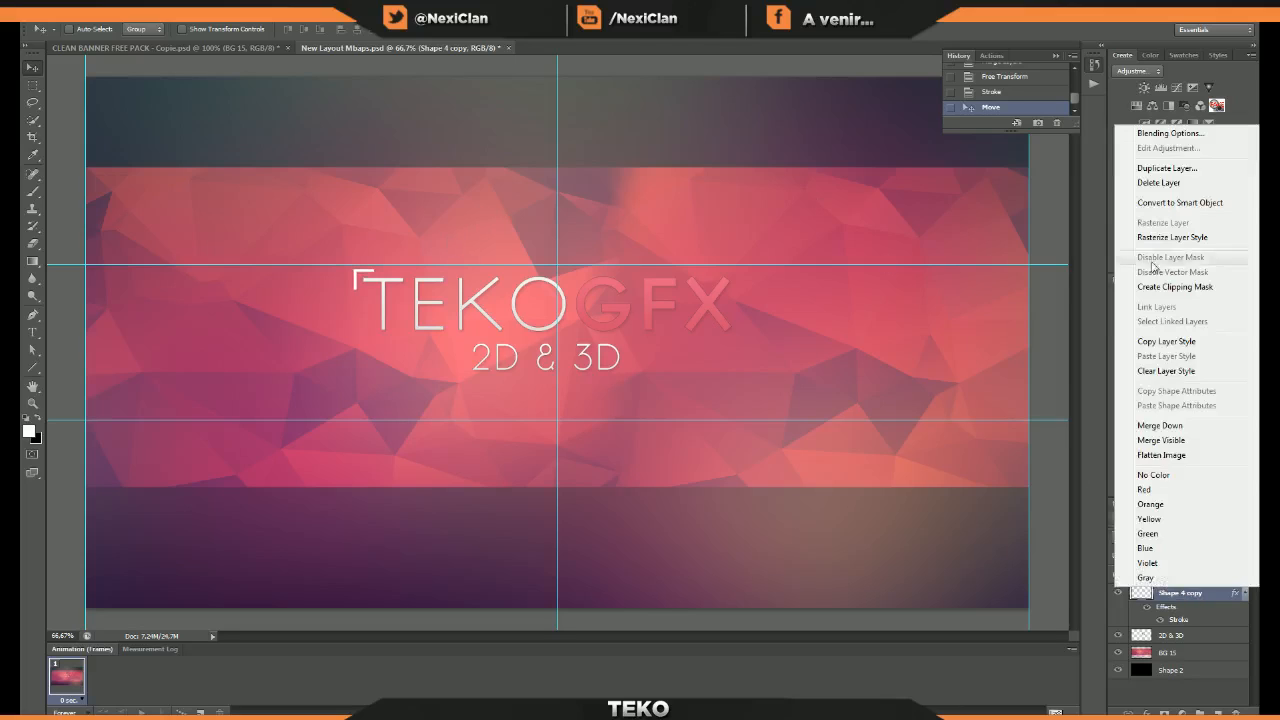
pyautogui.click(1175, 133)
pyautogui.click(672, 287)
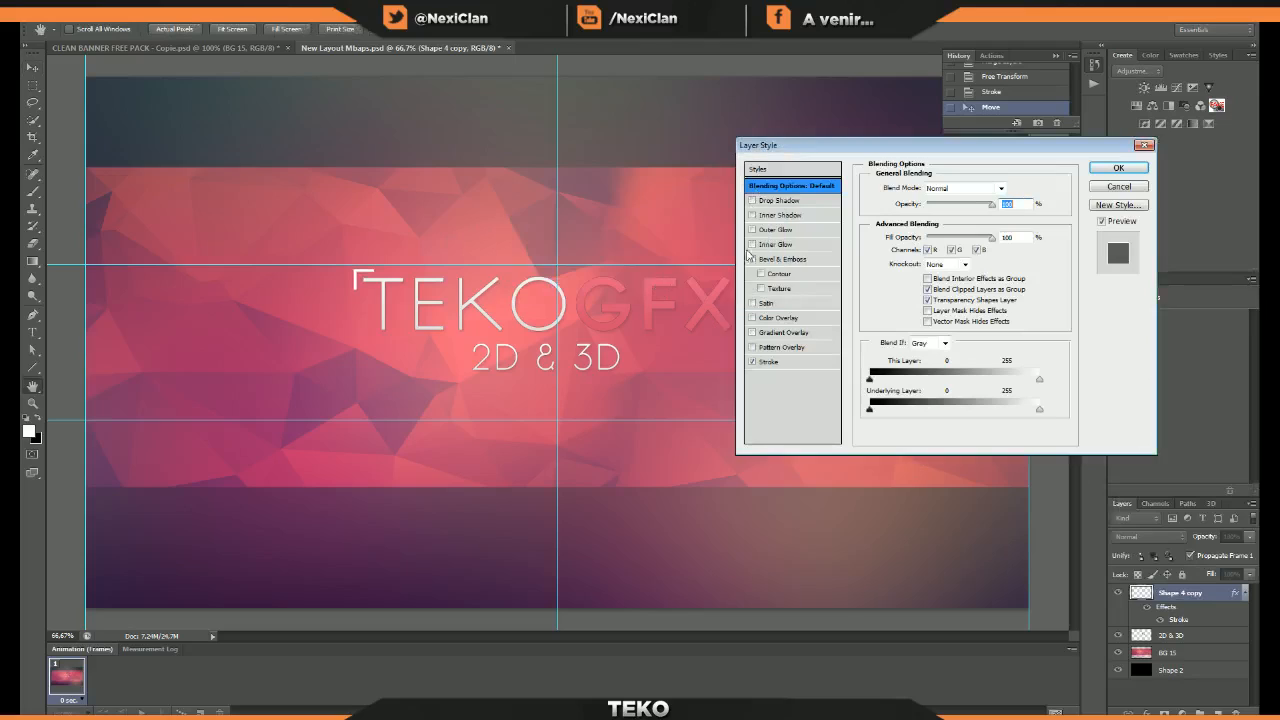
pyautogui.click(770, 201)
pyautogui.moveTo(931, 205); pyautogui.dragTo(928, 205)
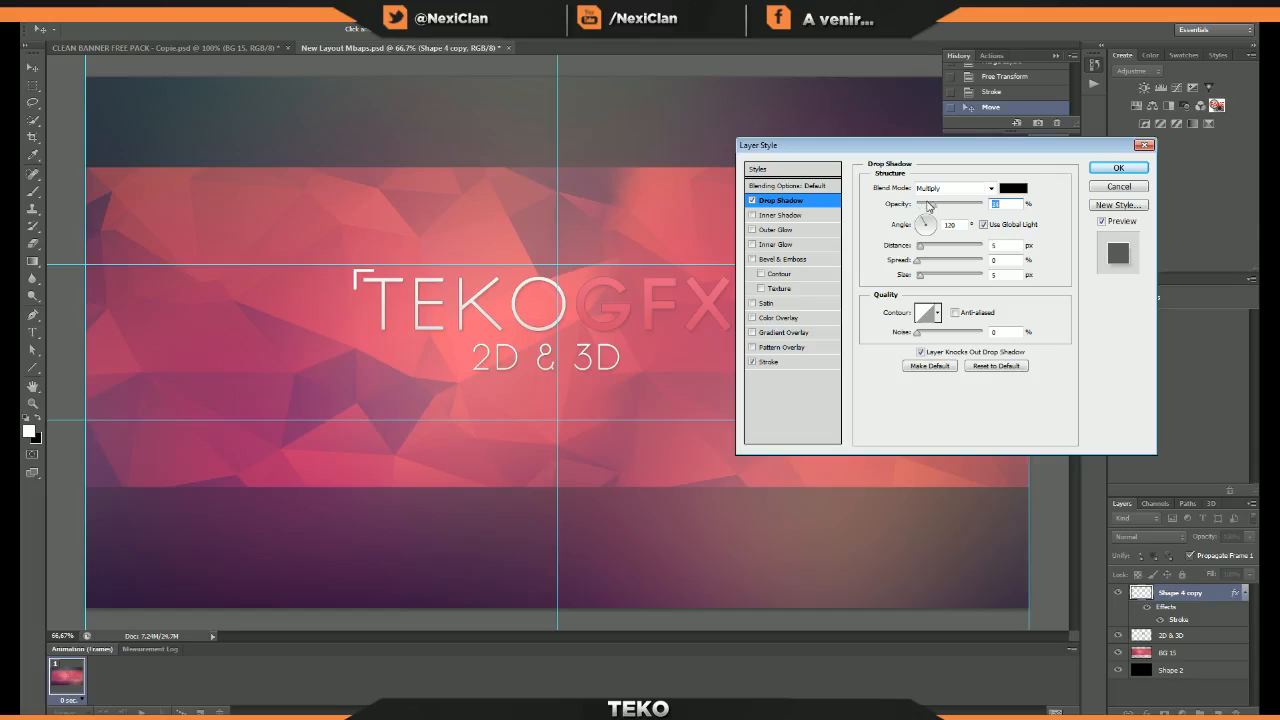
# - Try a Color Overlay on the bracket, then use a black-to-white Gradient Overlay at 9% opacity instead
pyautogui.click(755, 318)
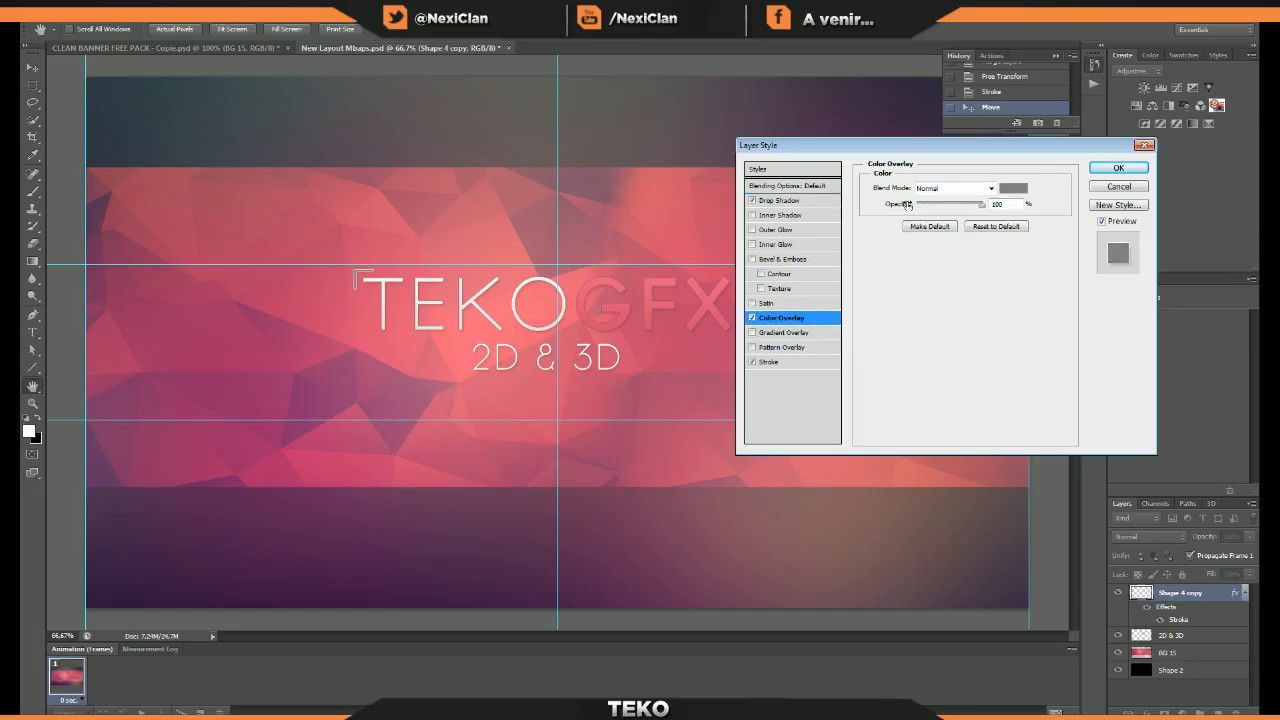
pyautogui.click(753, 333)
pyautogui.moveTo(930, 204); pyautogui.dragTo(921, 205)
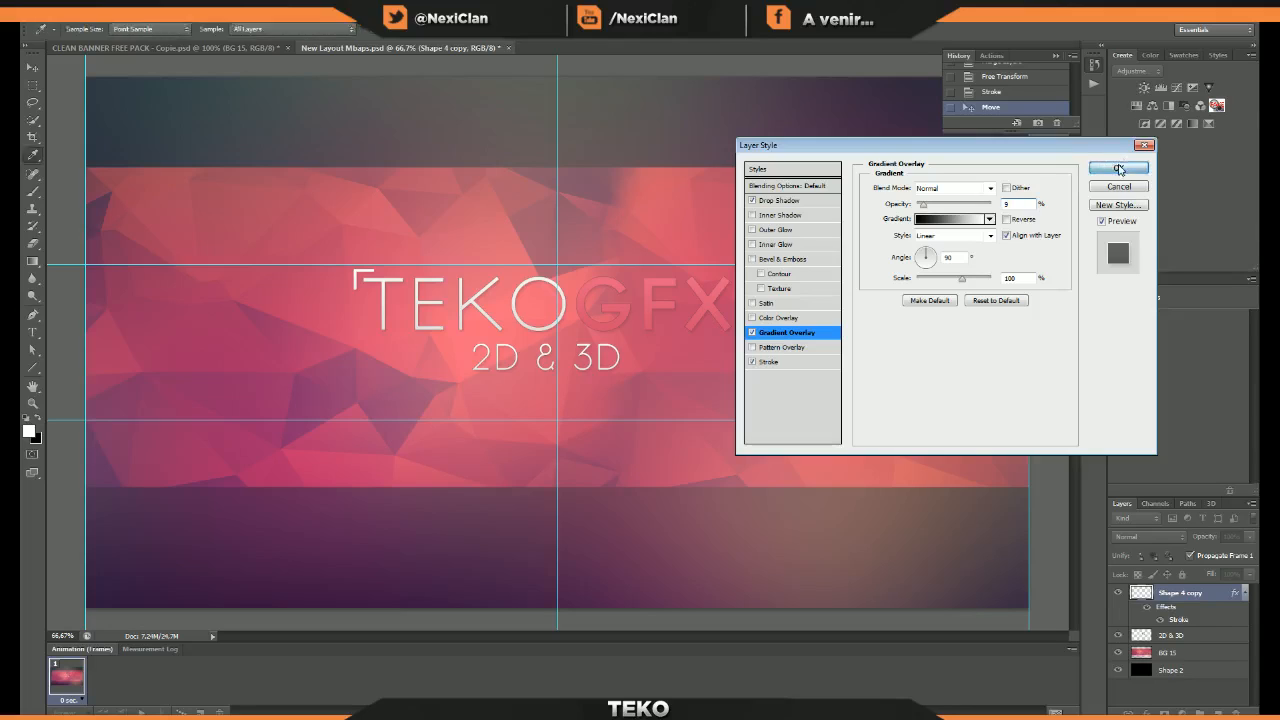
pyautogui.click(1119, 167)
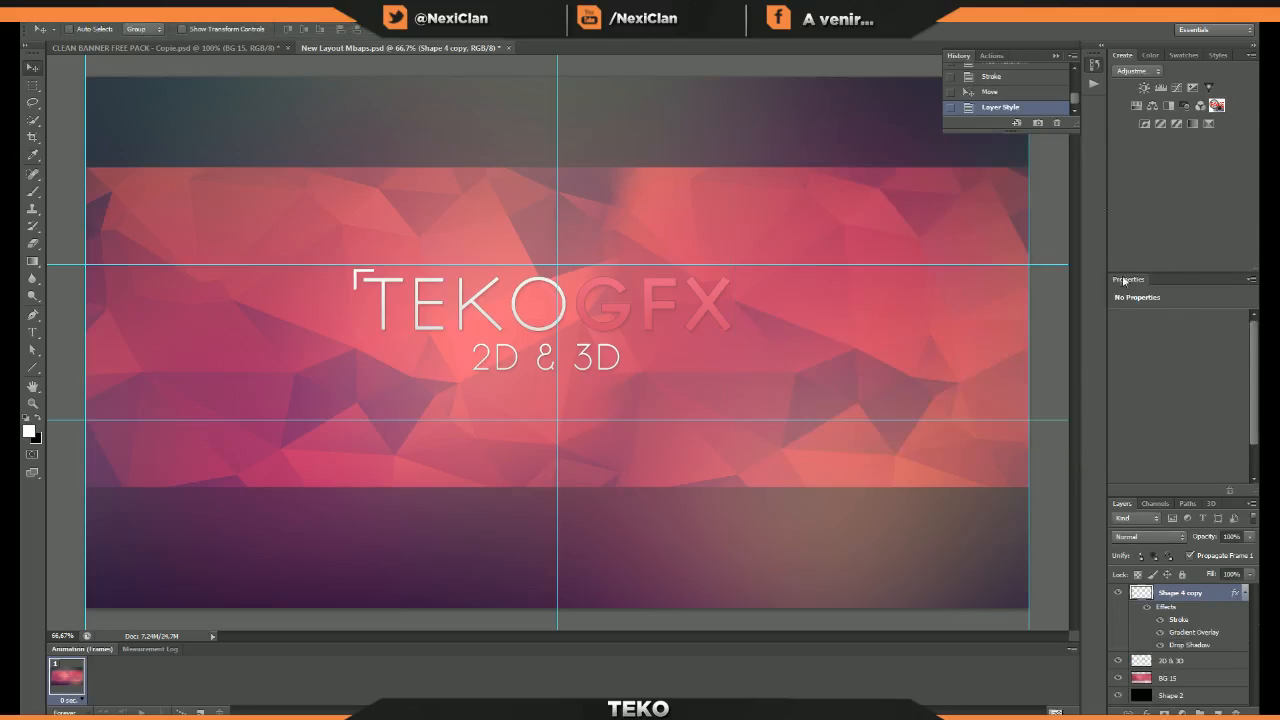
# - Duplicate the corner bracket, rotate the copy 180 degrees and place it at the lower-right corner of the title's X
pyautogui.click(1235, 594)
pyautogui.hotkey('ctrl', 'j')
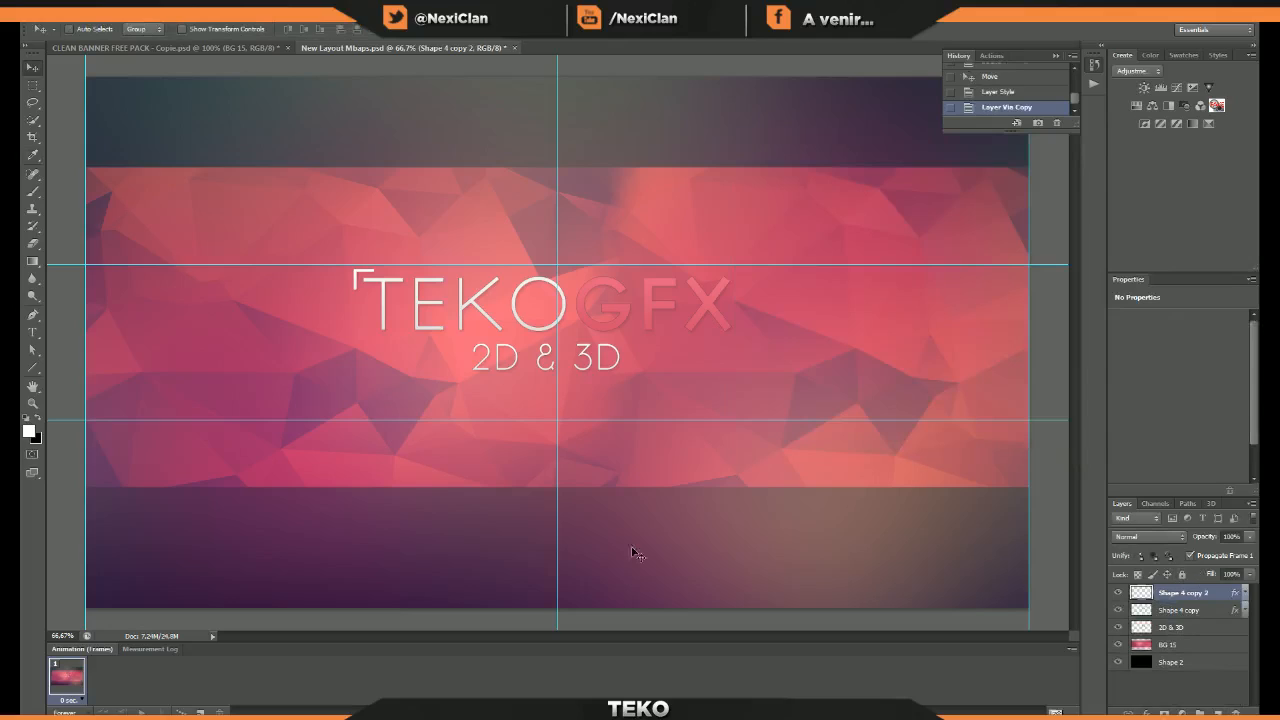
pyautogui.hotkey('ctrl', 't')
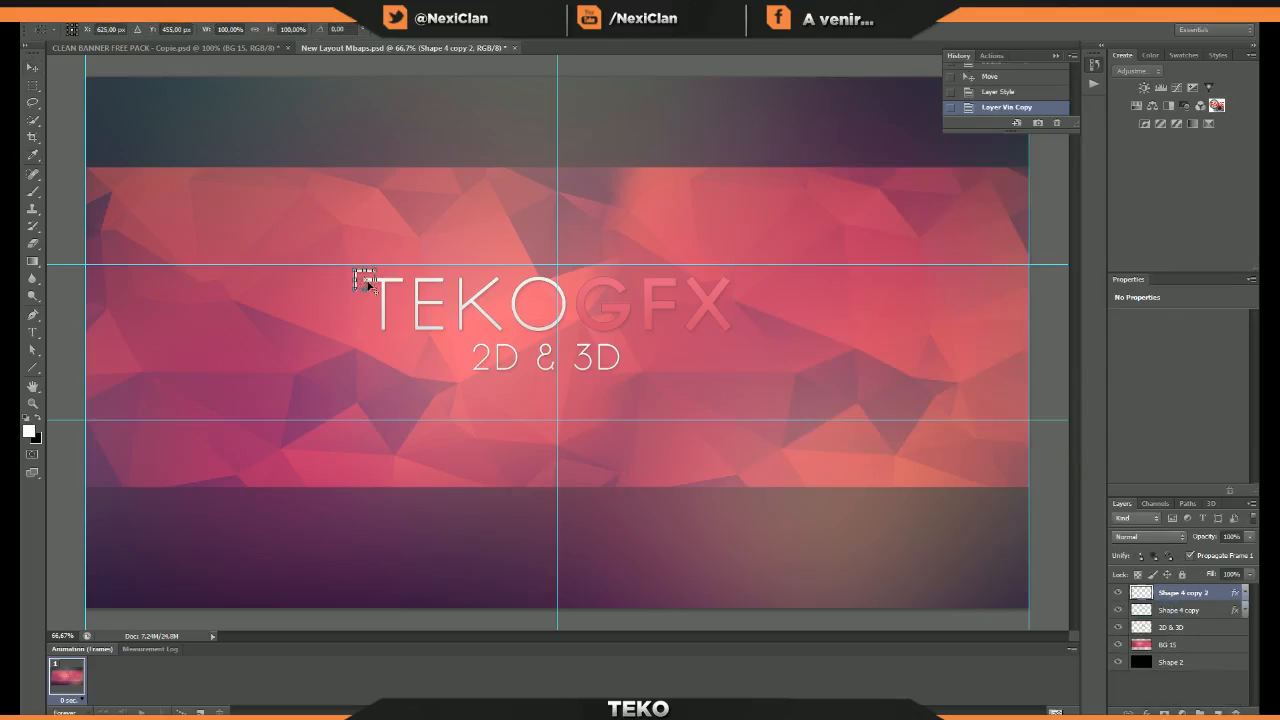
pyautogui.rightClick(369, 285)
pyautogui.click(424, 441)
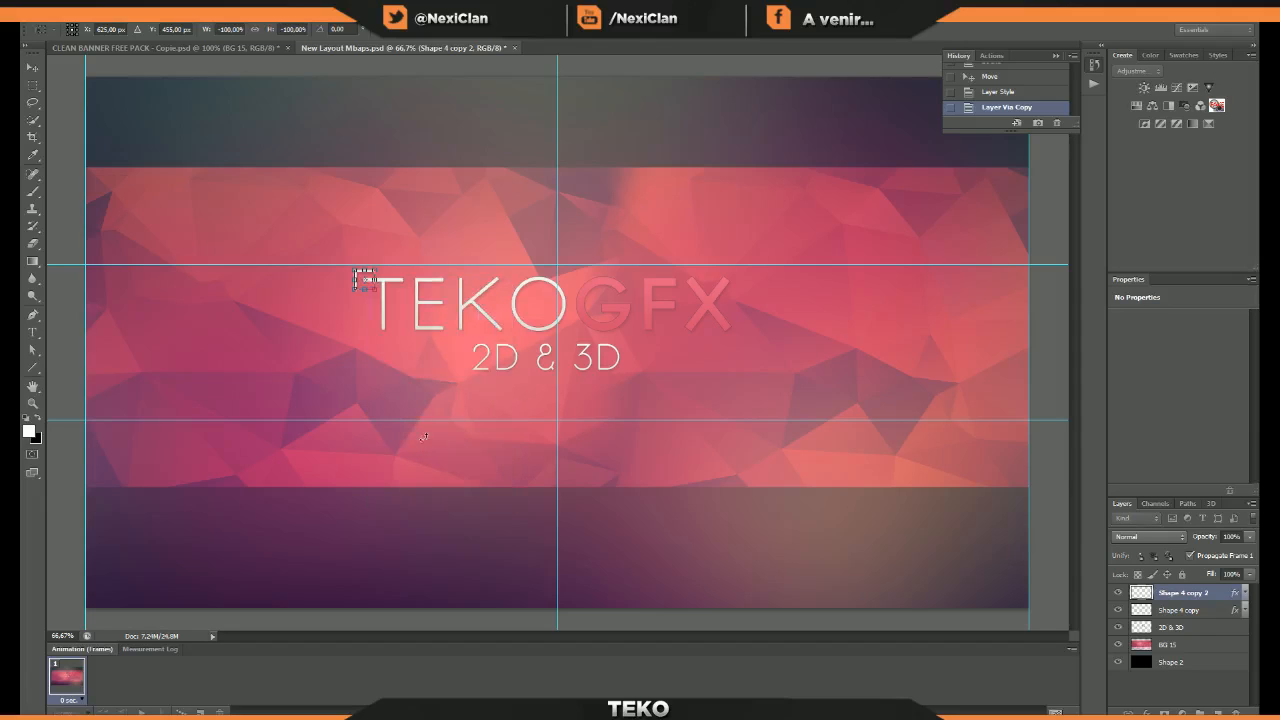
pyautogui.moveTo(368, 281); pyautogui.dragTo(501, 306)
pyautogui.moveTo(364, 281); pyautogui.dragTo(731, 332)
pyautogui.press('Return')
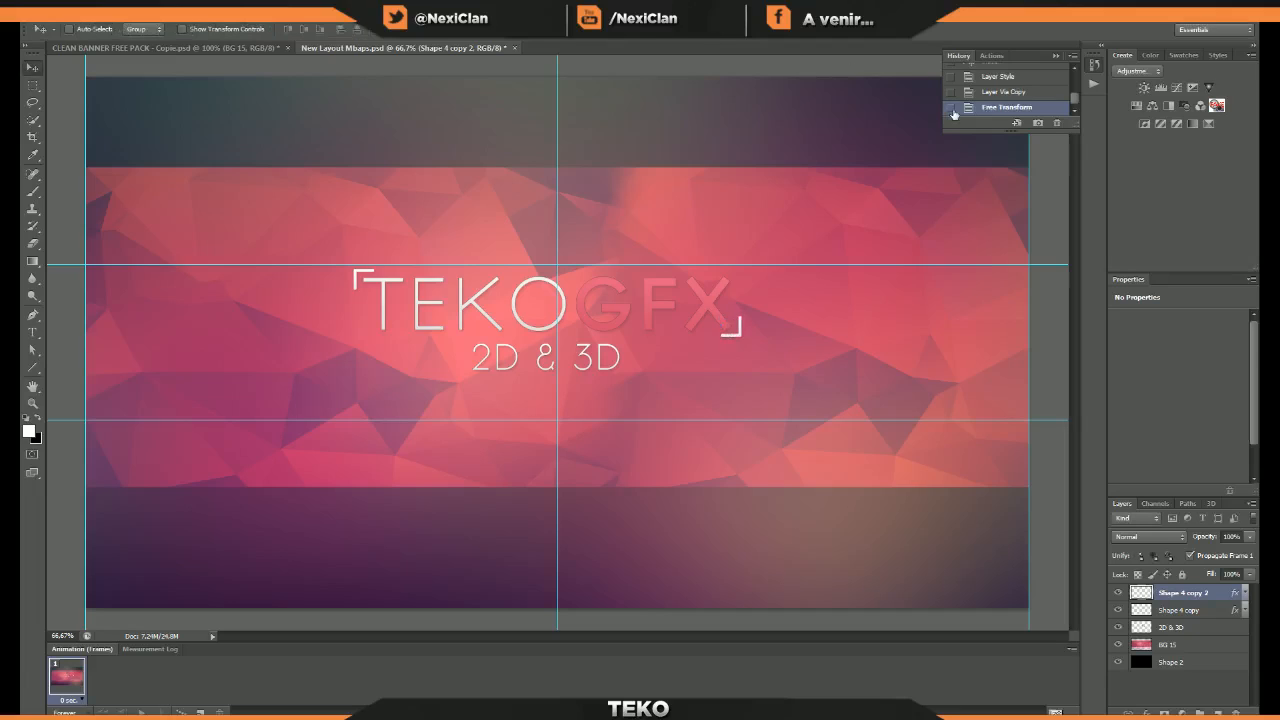
pyautogui.hotkey('ctrl', 't')
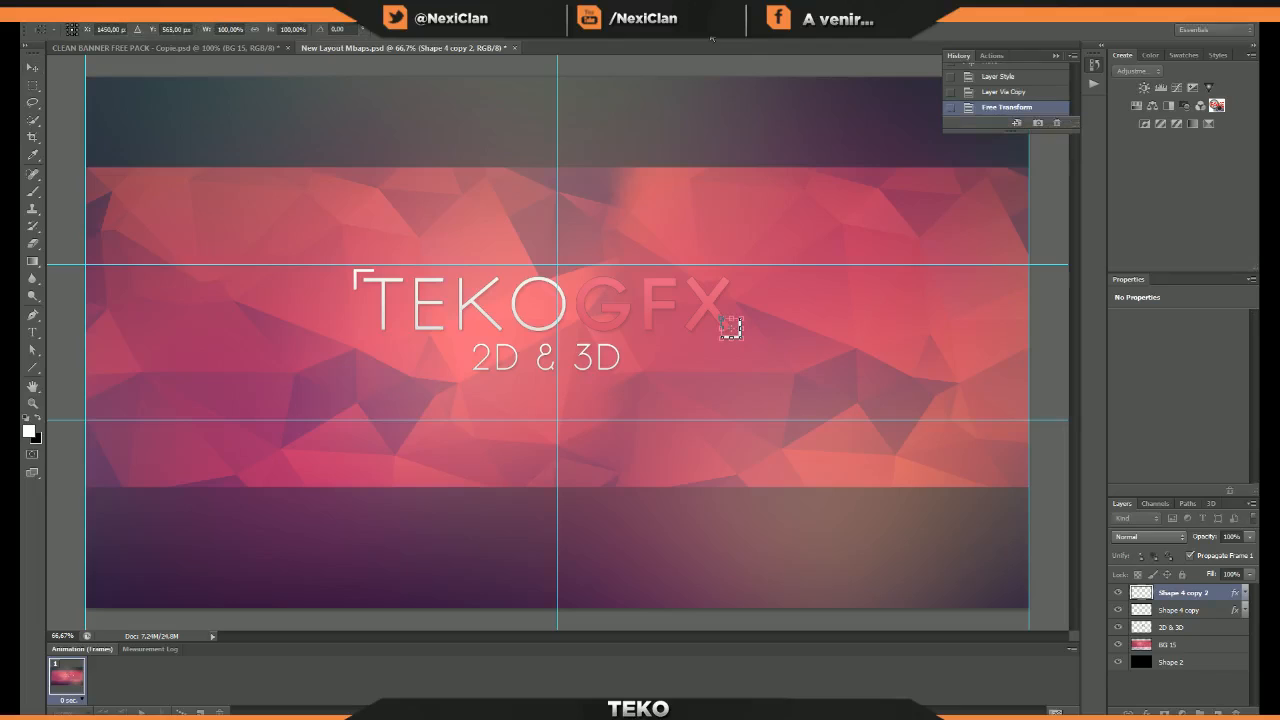
pyautogui.press('Return')
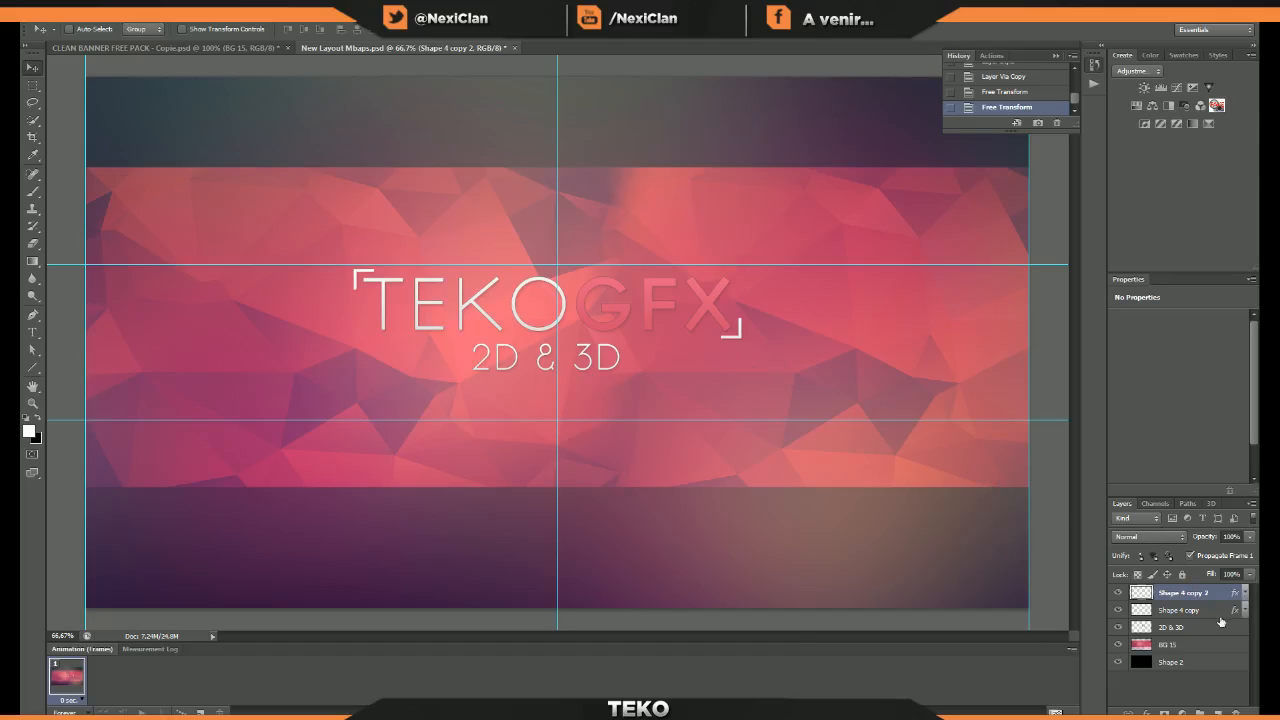
# - Merge both bracket layers with the 2D & 3D layer and move the combined title down between the two horizontal guides
pyautogui.keyDown('shift'); pyautogui.click(1169, 628); pyautogui.keyUp('shift')
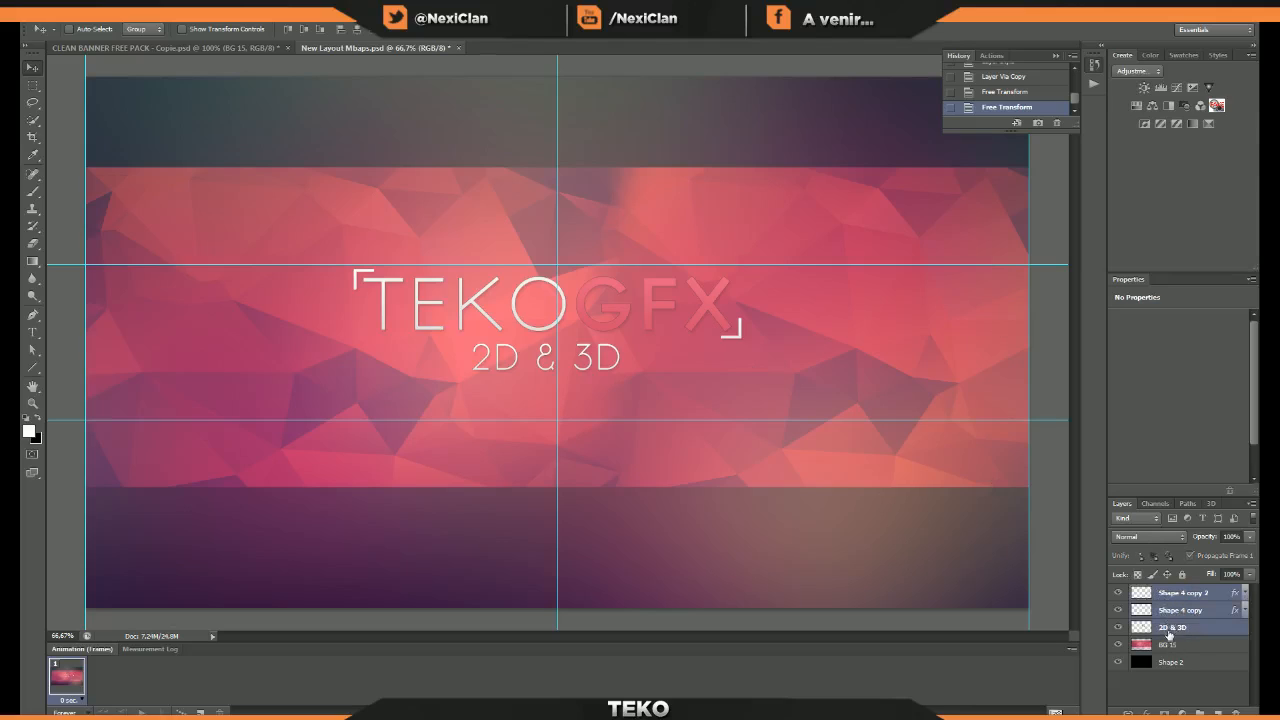
pyautogui.rightClick(1169, 628)
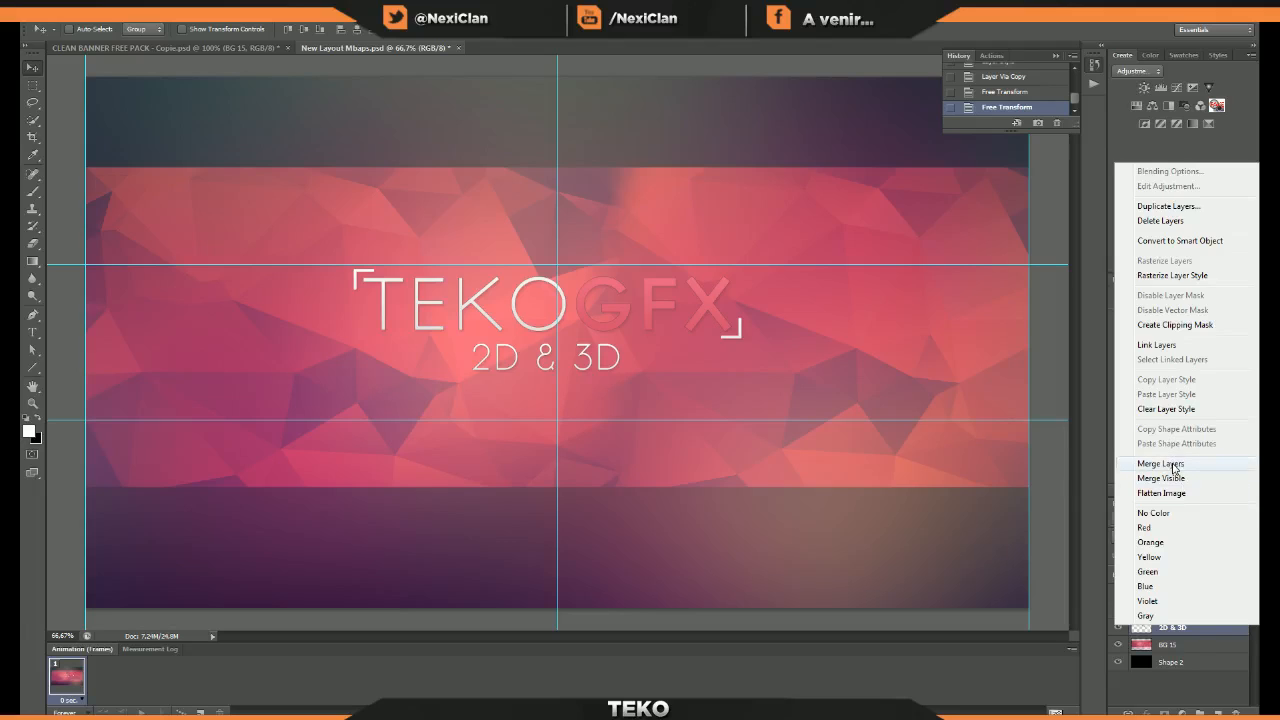
pyautogui.click(1160, 464)
pyautogui.hotkey('ctrl', 't')
pyautogui.moveTo(614, 304); pyautogui.dragTo(618, 321)
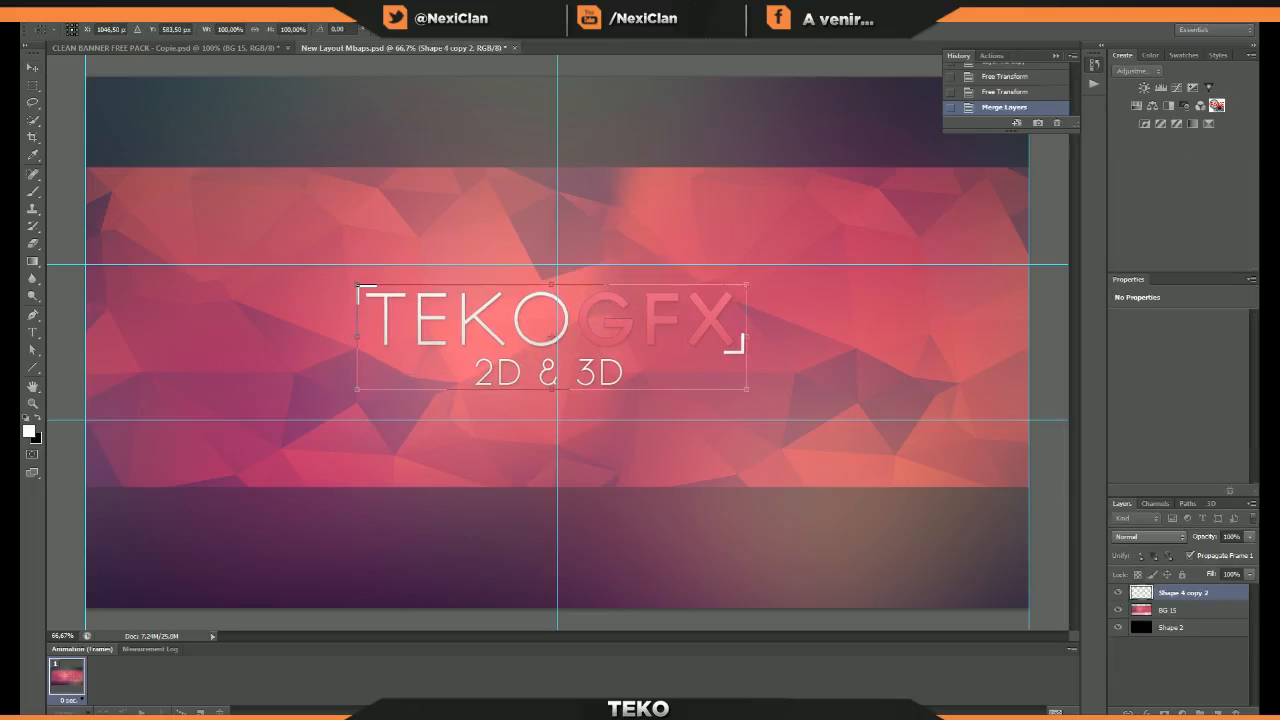
pyautogui.press('Return')
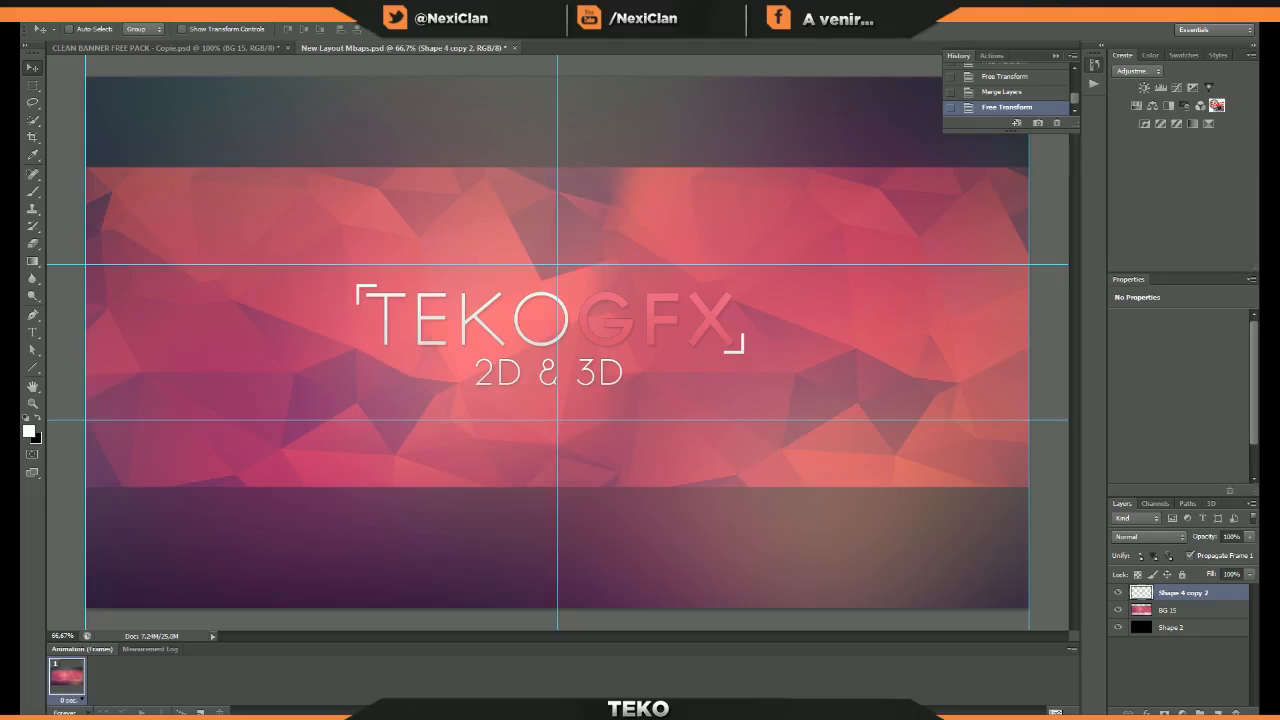
pyautogui.hotkey('alt', 'Tab')
pyautogui.hotkey('alt', 'Tab')
pyautogui.hotkey('alt', 'Tab')
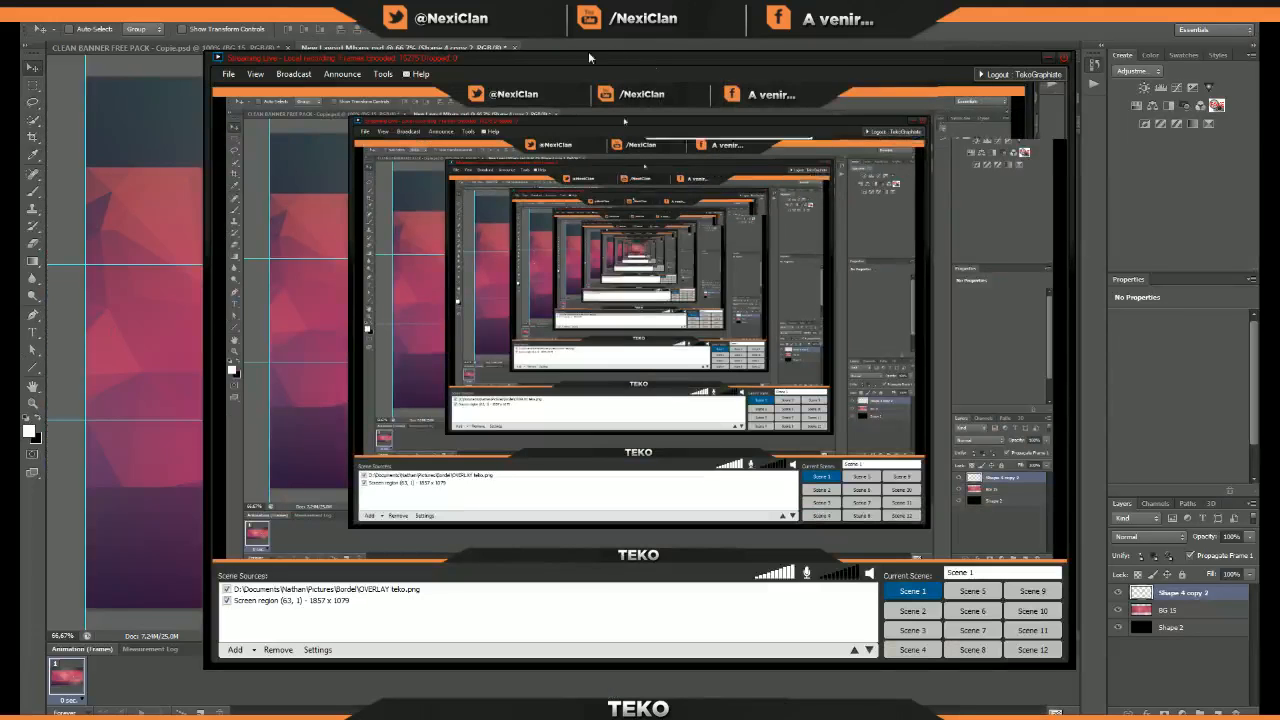
pyautogui.click(298, 74)
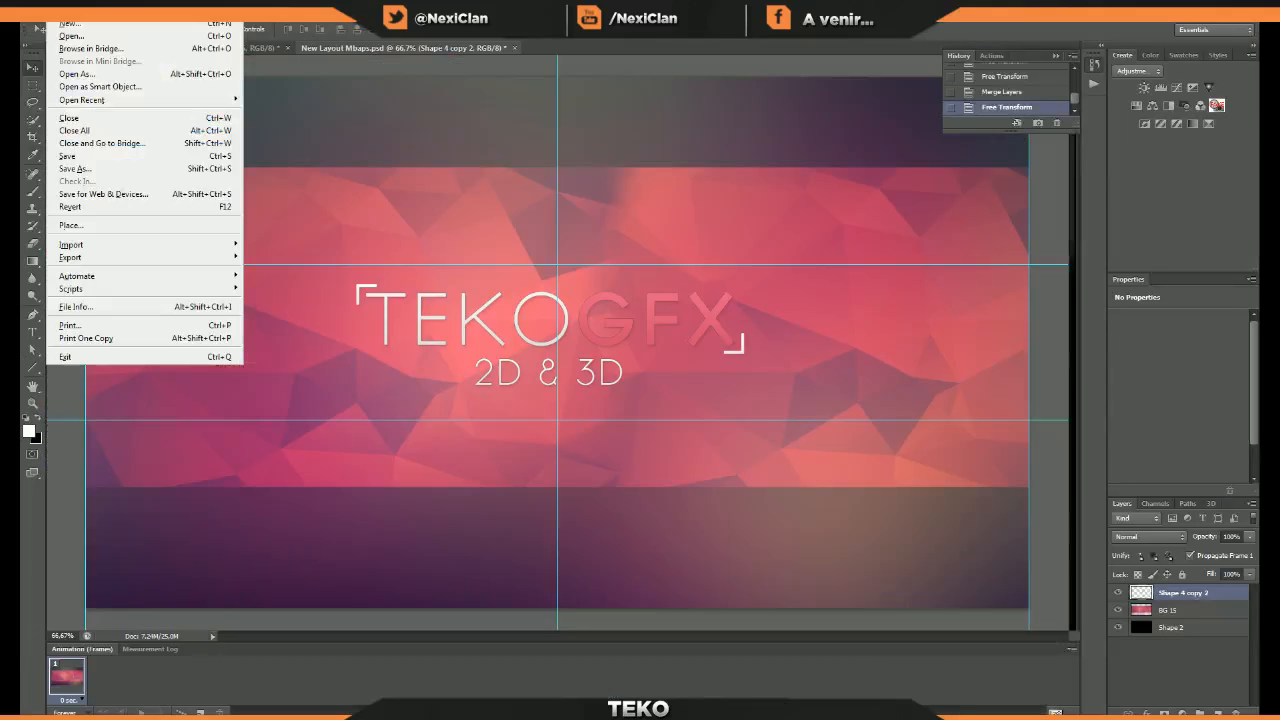
# - Start placing an image and use a system search for twitch to locate the folder holding the Twitch and Twitter logo files
pyautogui.click(99, 228)
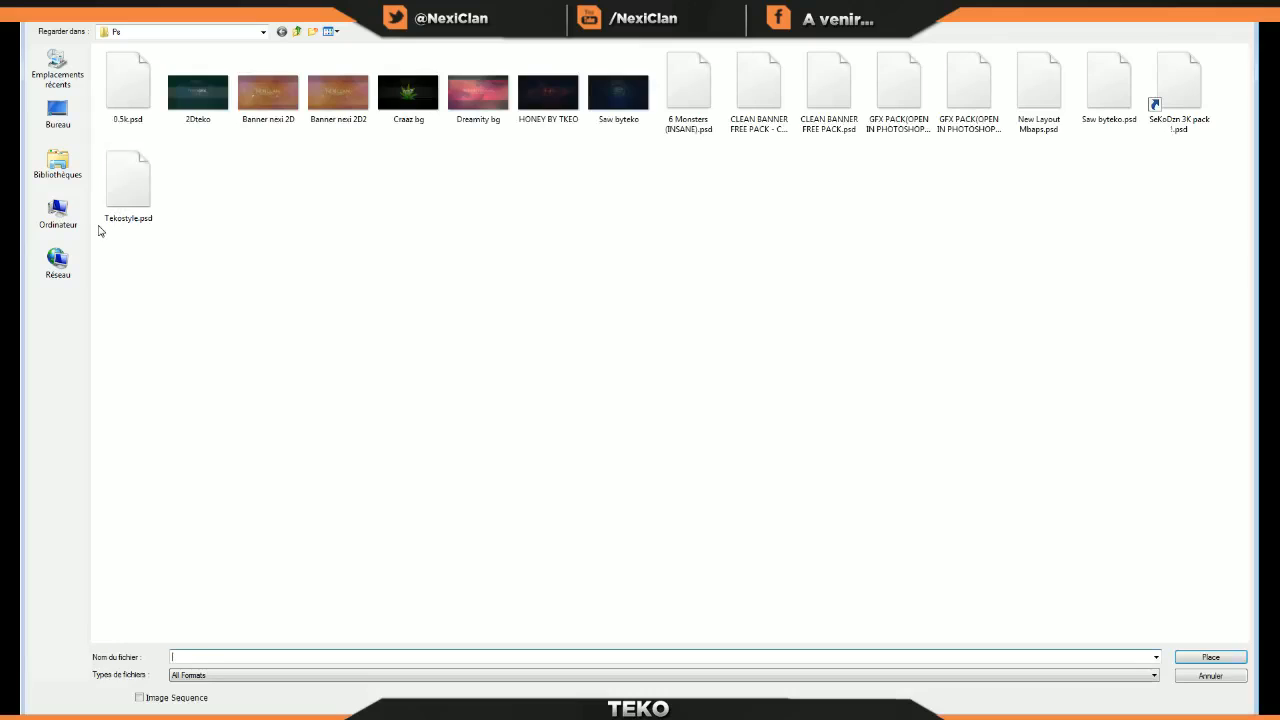
pyautogui.press('super')
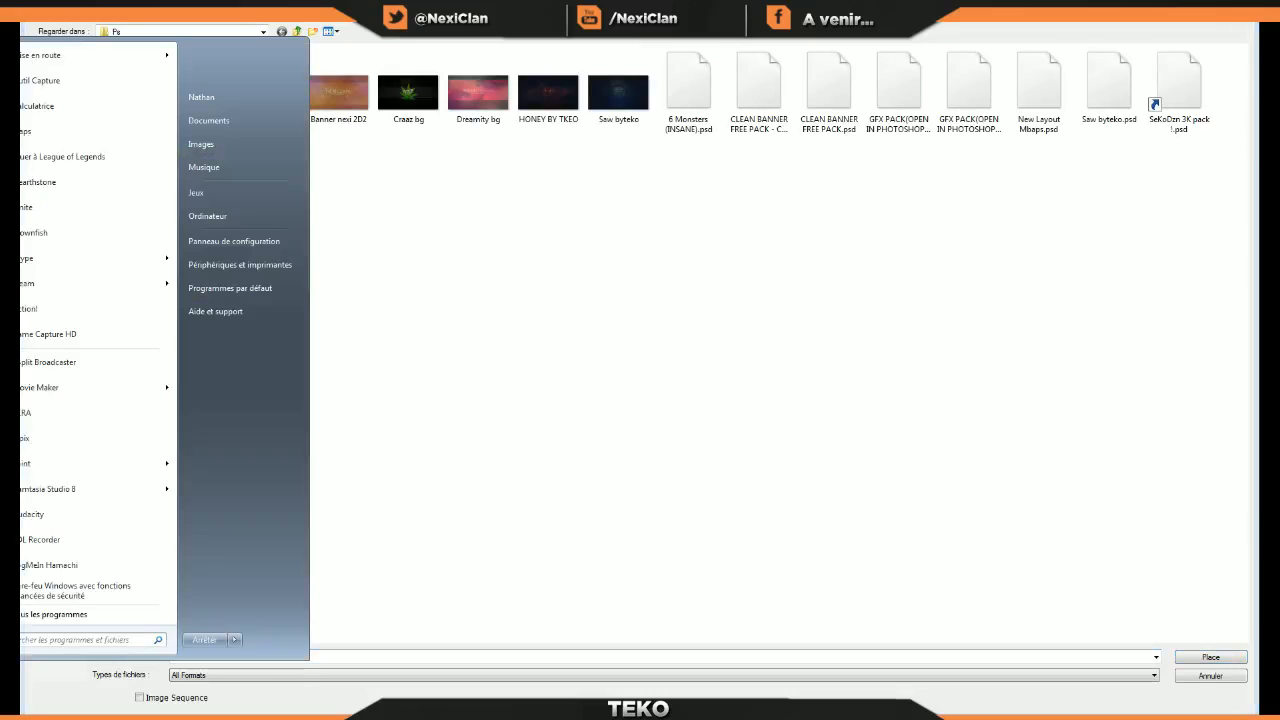
pyautogui.write('twitch')
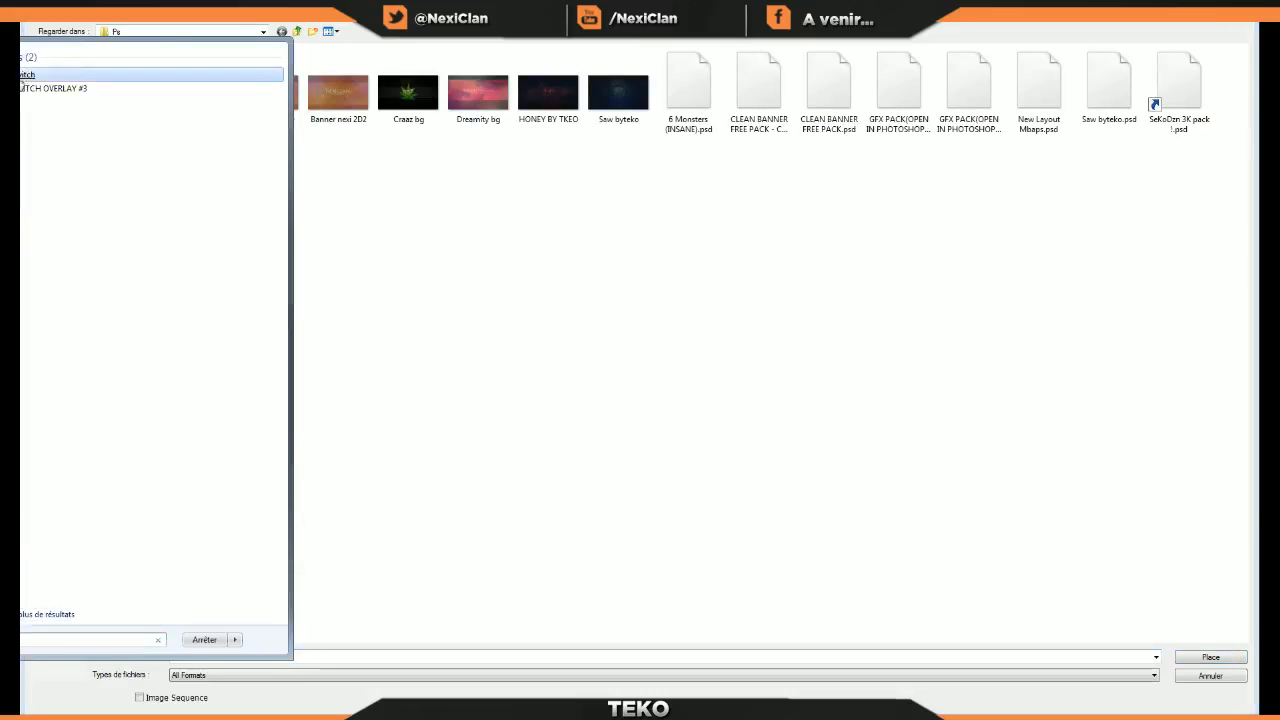
pyautogui.rightClick(24, 77)
pyautogui.click(72, 103)
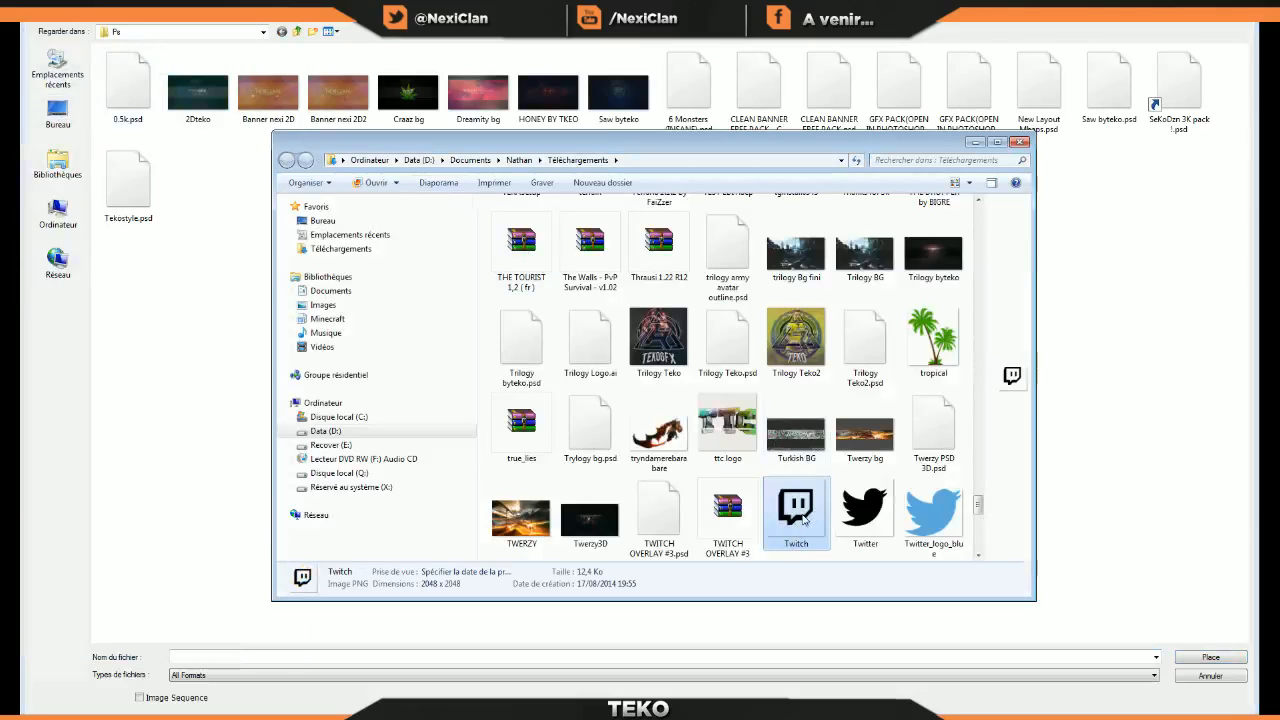
pyautogui.keyDown('ctrl'); pyautogui.click(844, 500); pyautogui.keyUp('ctrl')
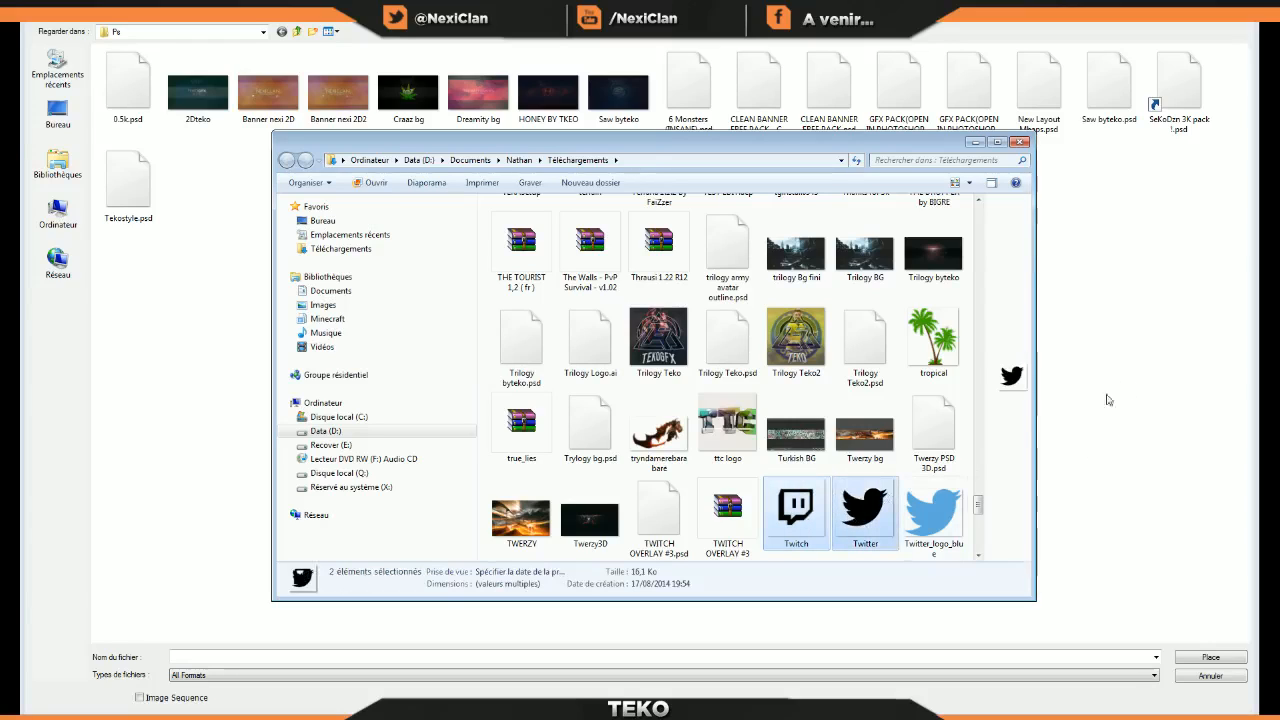
pyautogui.click(882, 520)
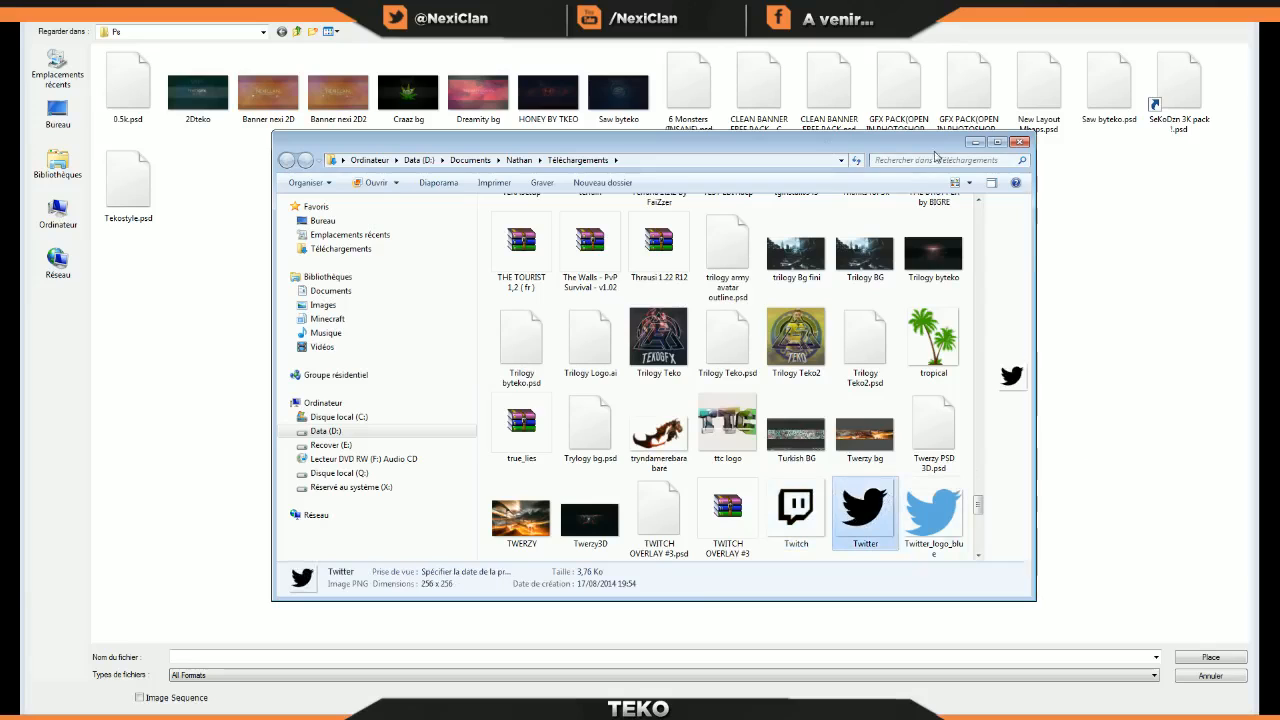
pyautogui.keyDown('ctrl'); pyautogui.click(822, 503); pyautogui.keyUp('ctrl')
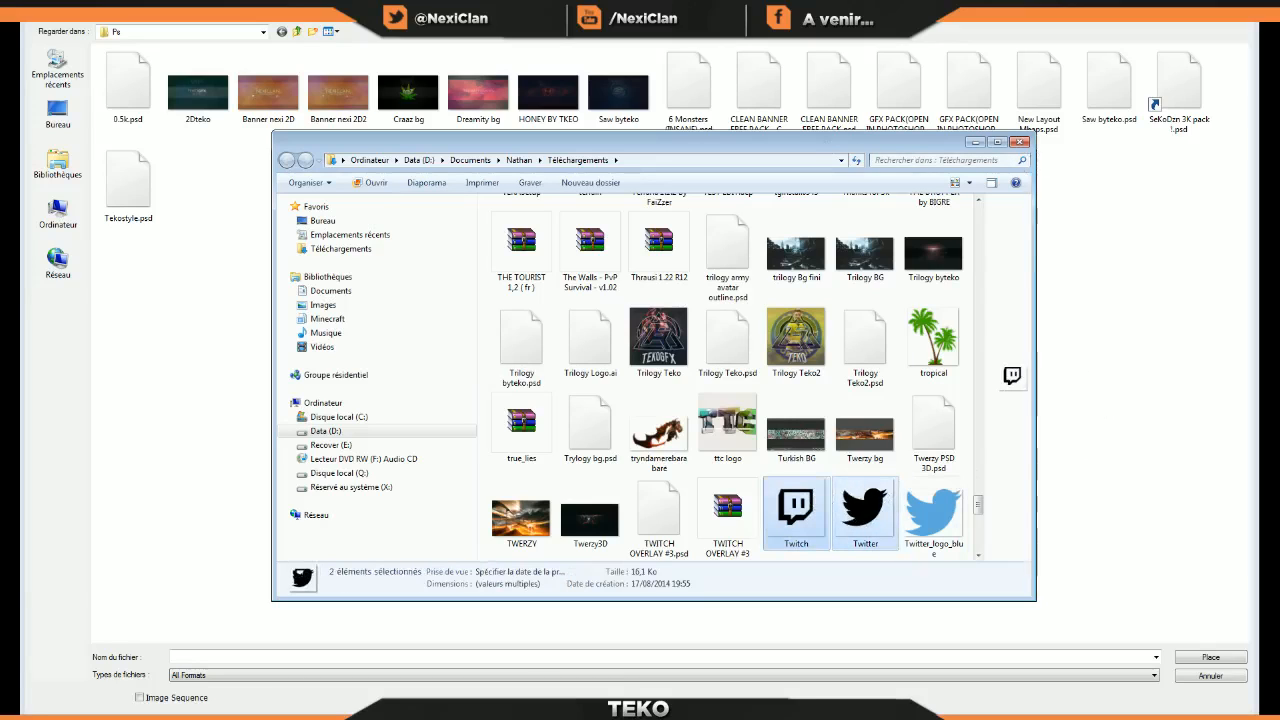
pyautogui.click(1020, 142)
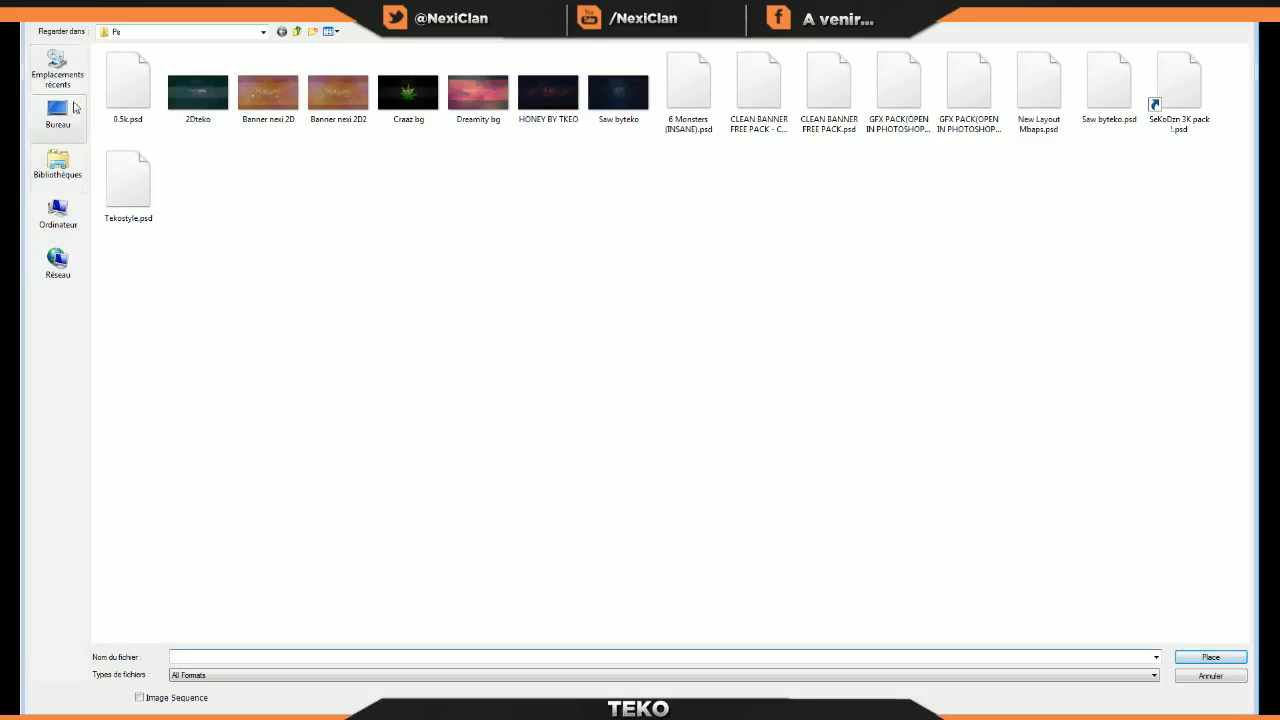
# - Place the Twitter logo from the Téléchargements folder onto the banner at its original size
pyautogui.click(57, 70)
pyautogui.doubleClick(125, 66)
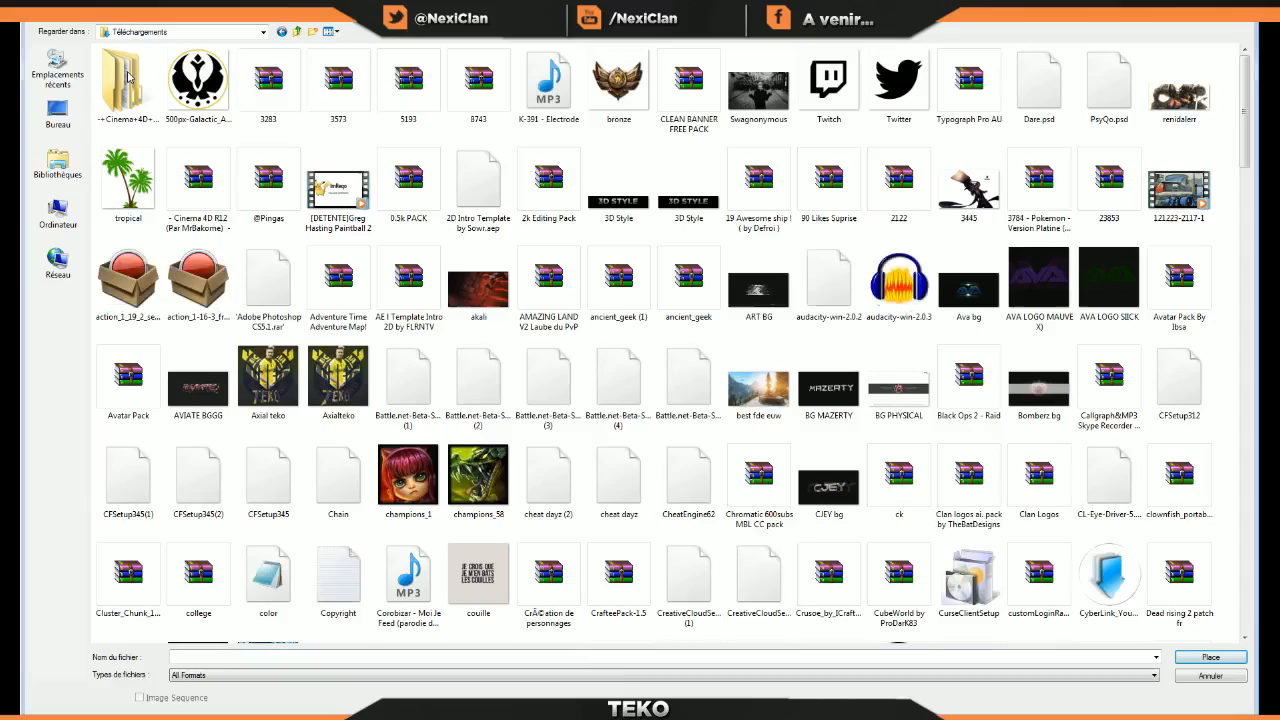
pyautogui.click(548, 385)
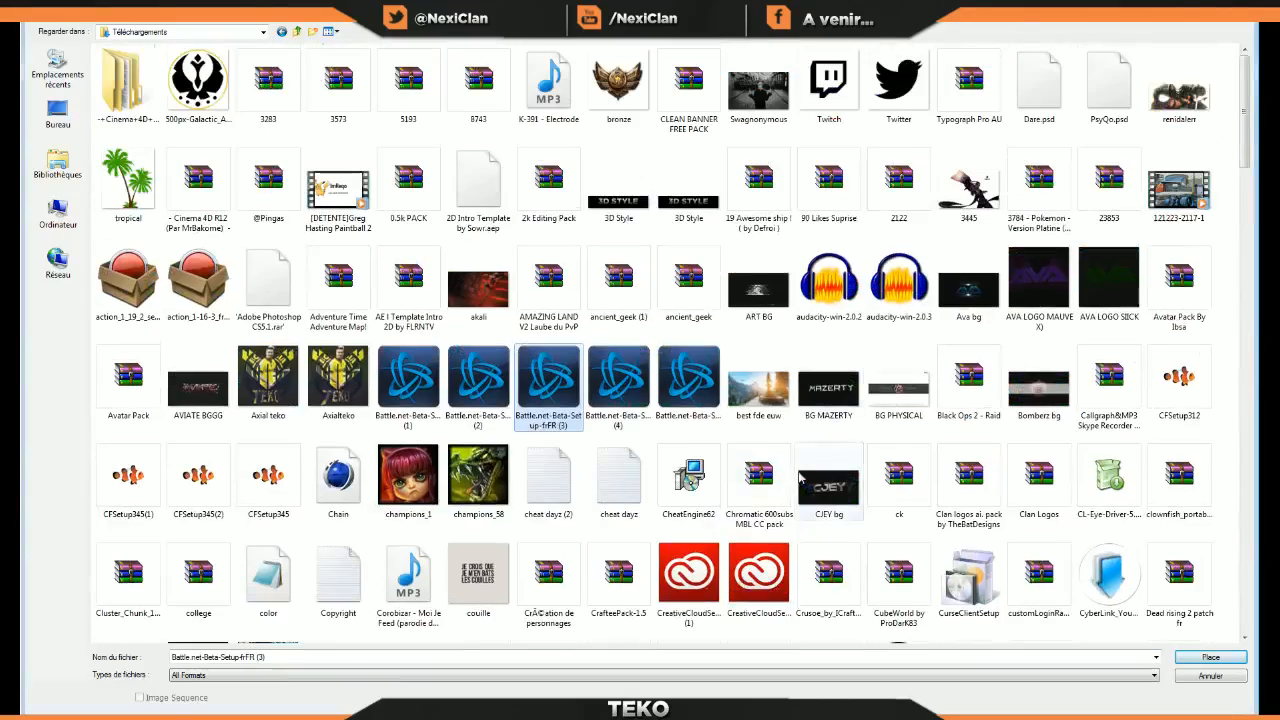
pyautogui.click(850, 80)
pyautogui.click(905, 90)
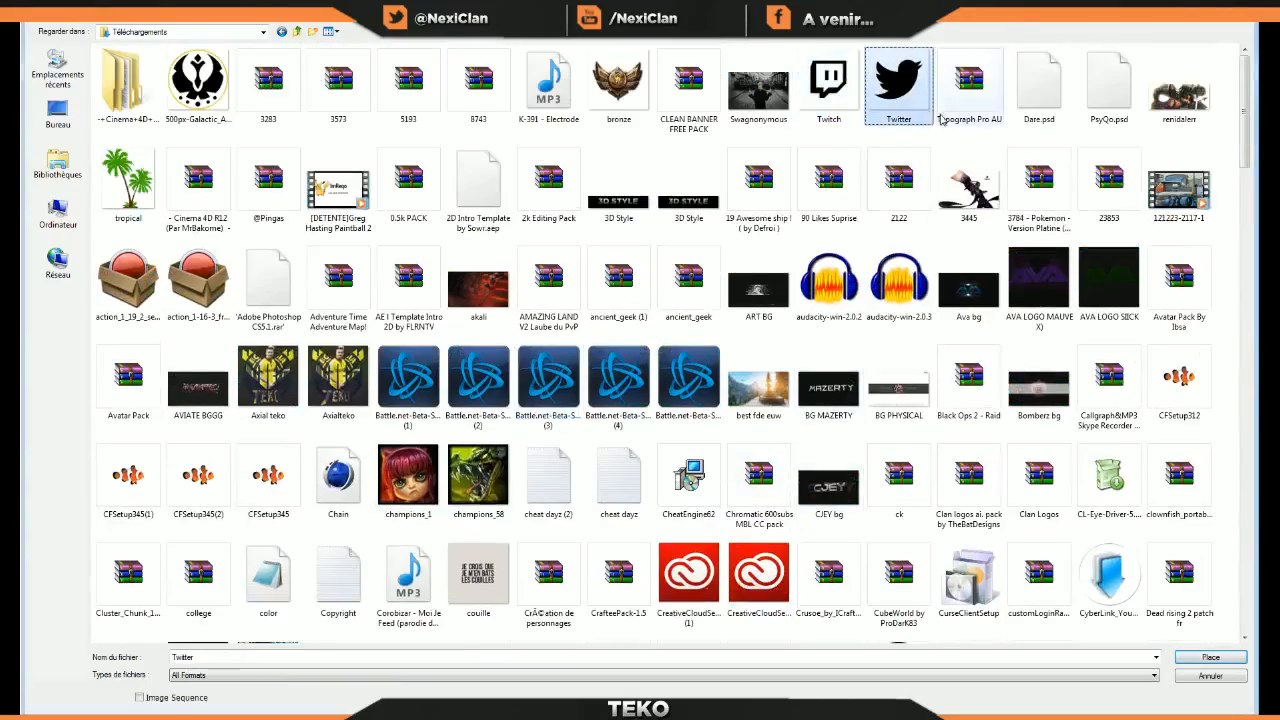
pyautogui.click(848, 95)
pyautogui.doubleClick(898, 85)
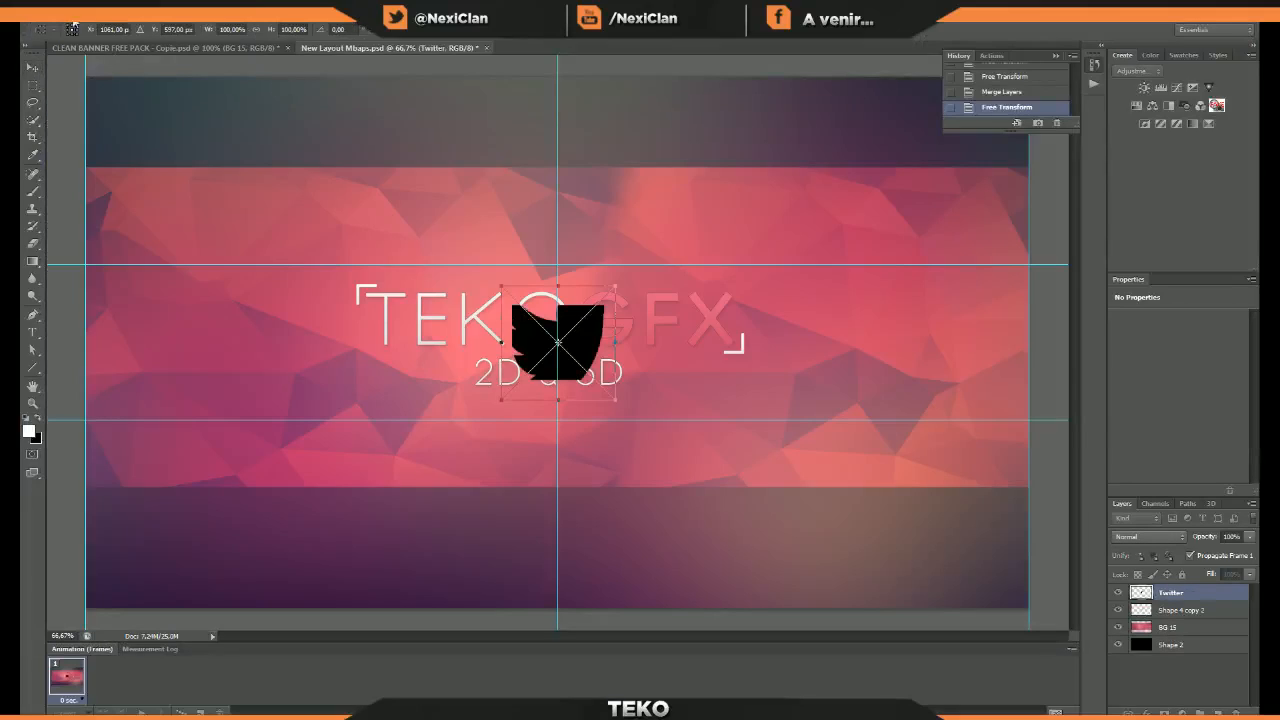
pyautogui.press('Return')
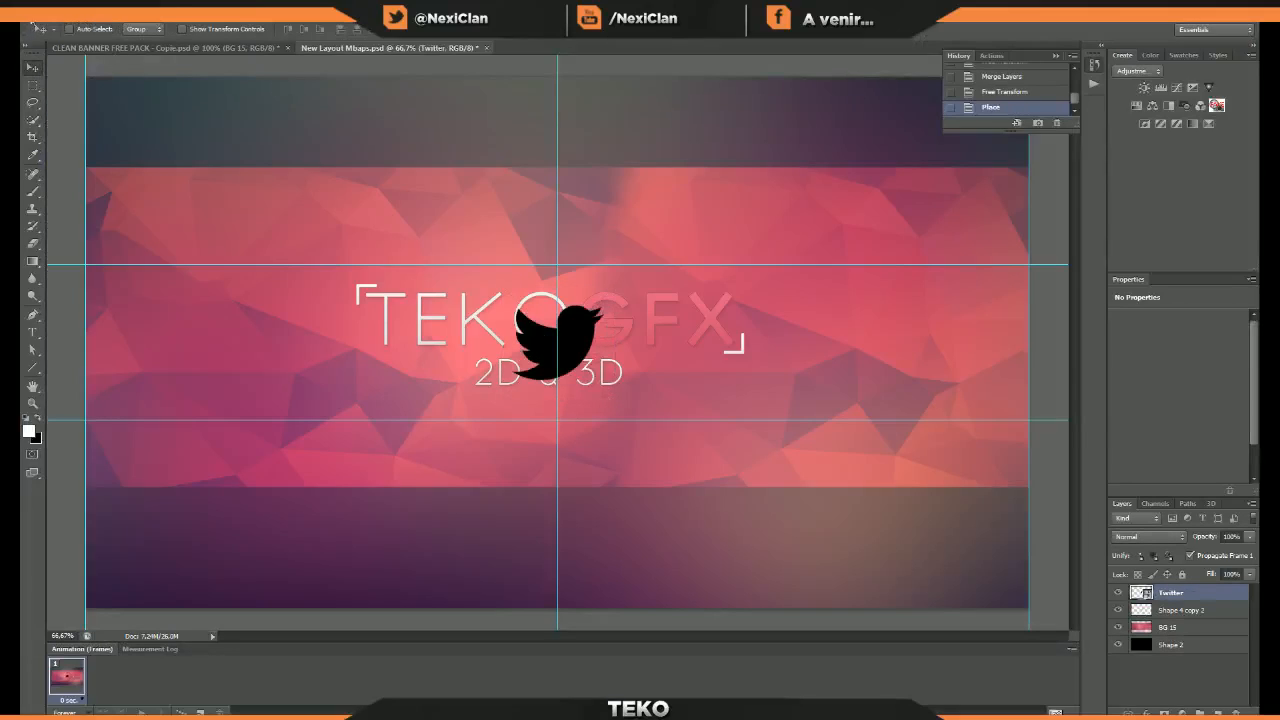
# - Place the Twitch logo from the same folder, scale it to about 20% and move it over the left part of the title
pyautogui.click(30, 12)
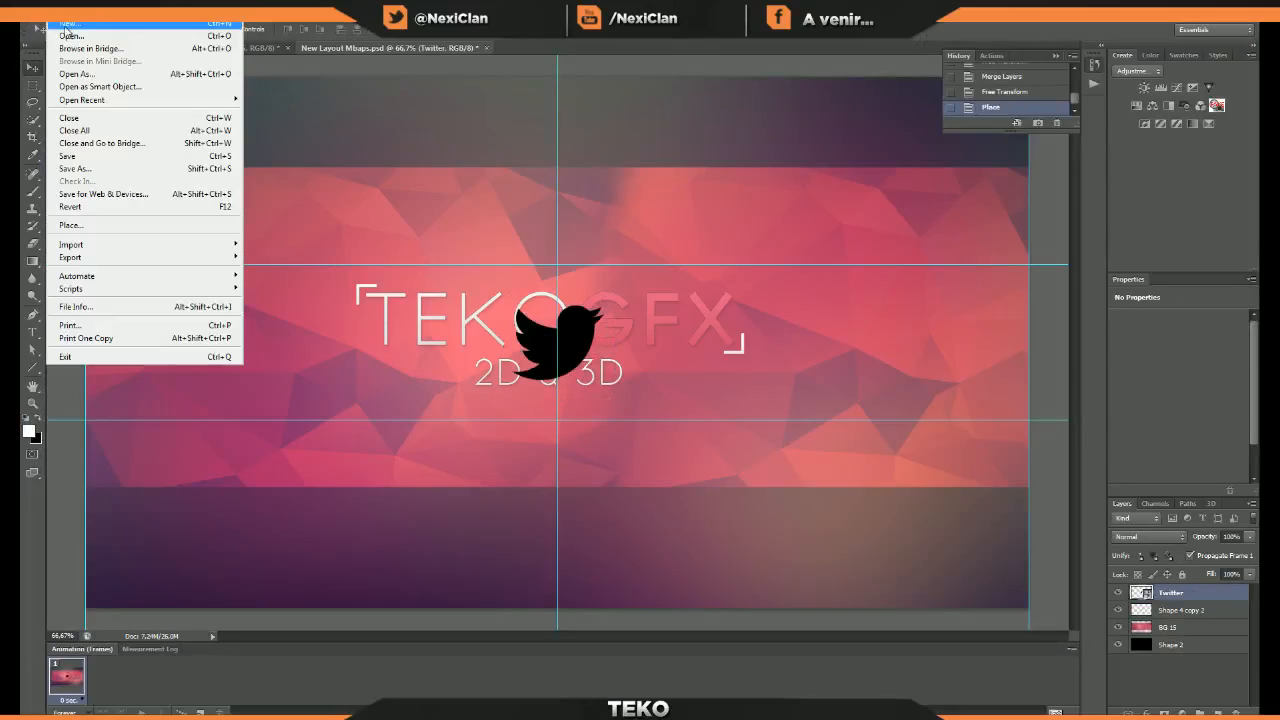
pyautogui.click(95, 224)
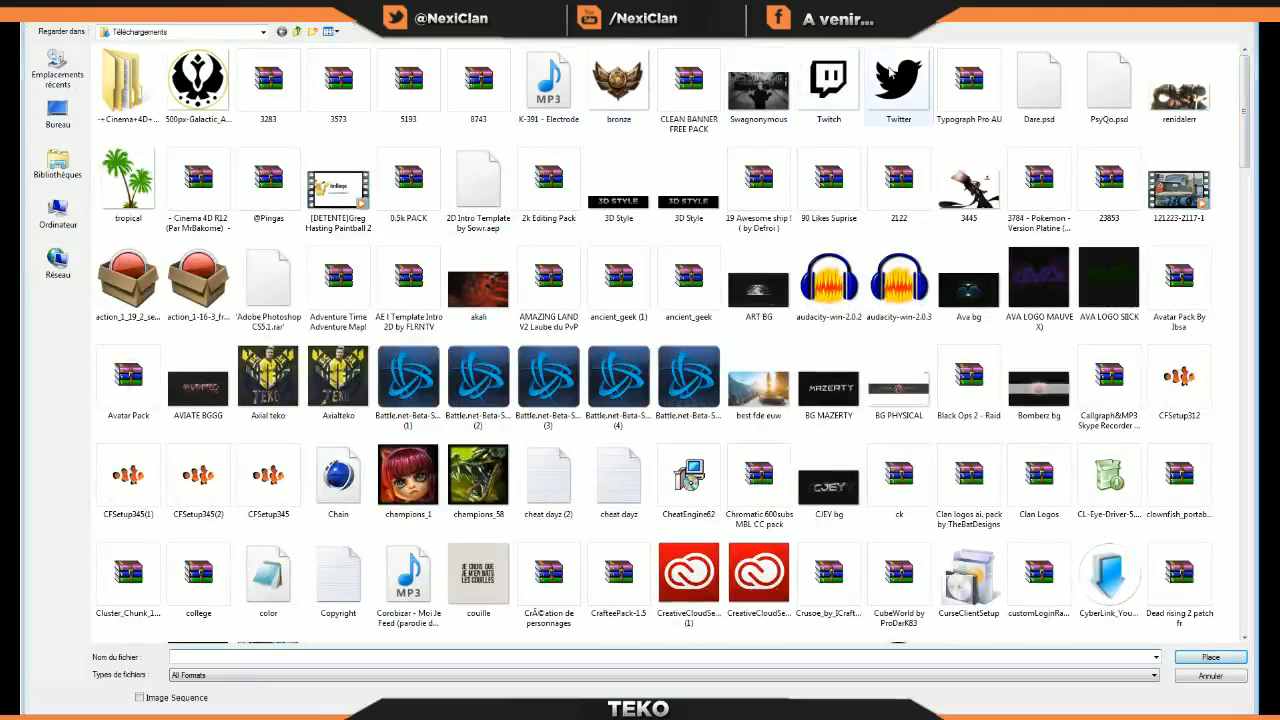
pyautogui.doubleClick(828, 82)
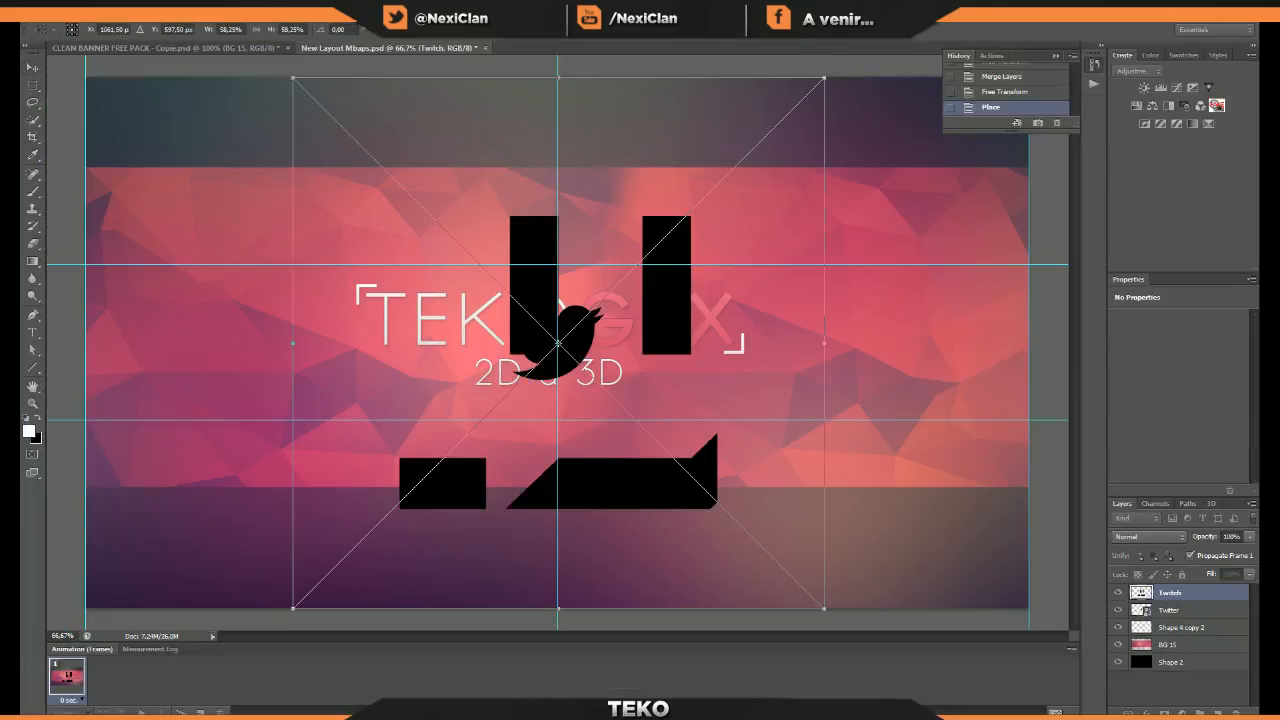
pyautogui.press('Return')
pyautogui.hotkey('ctrl', 't')
pyautogui.moveTo(826, 614); pyautogui.dragTo(477, 261)
pyautogui.moveTo(428, 215); pyautogui.dragTo(423, 402)
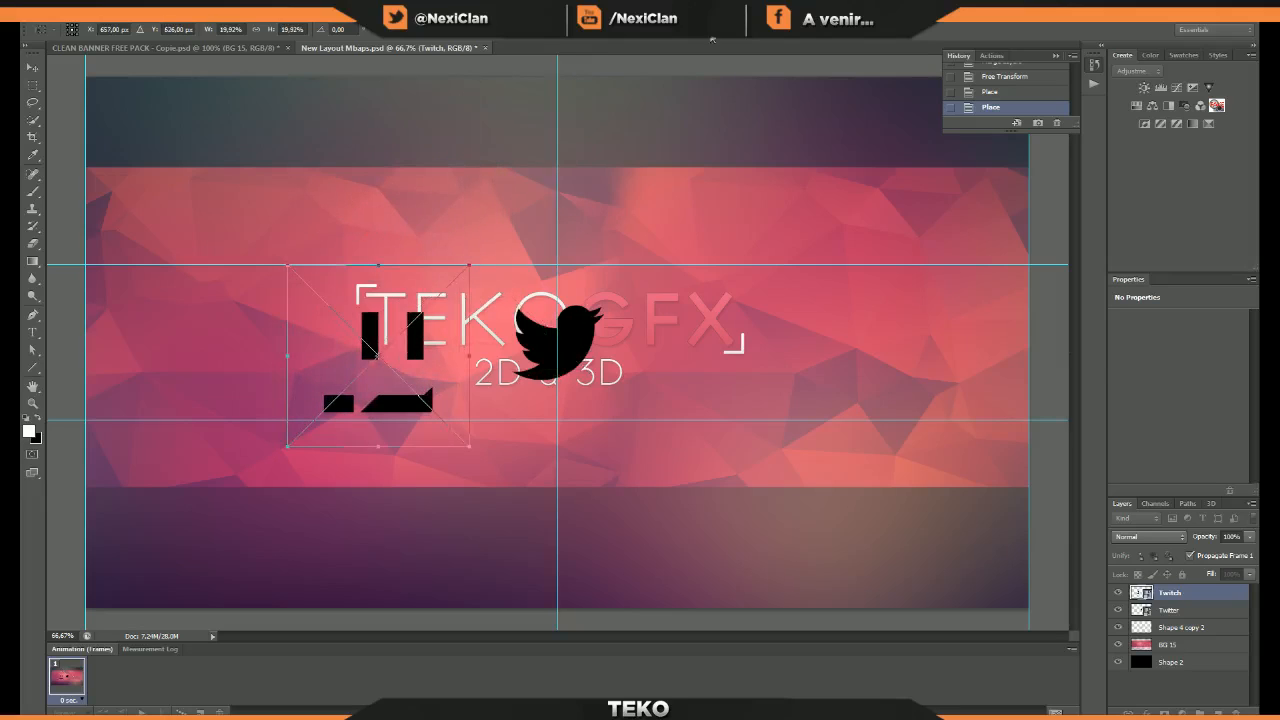
pyautogui.press('Return')
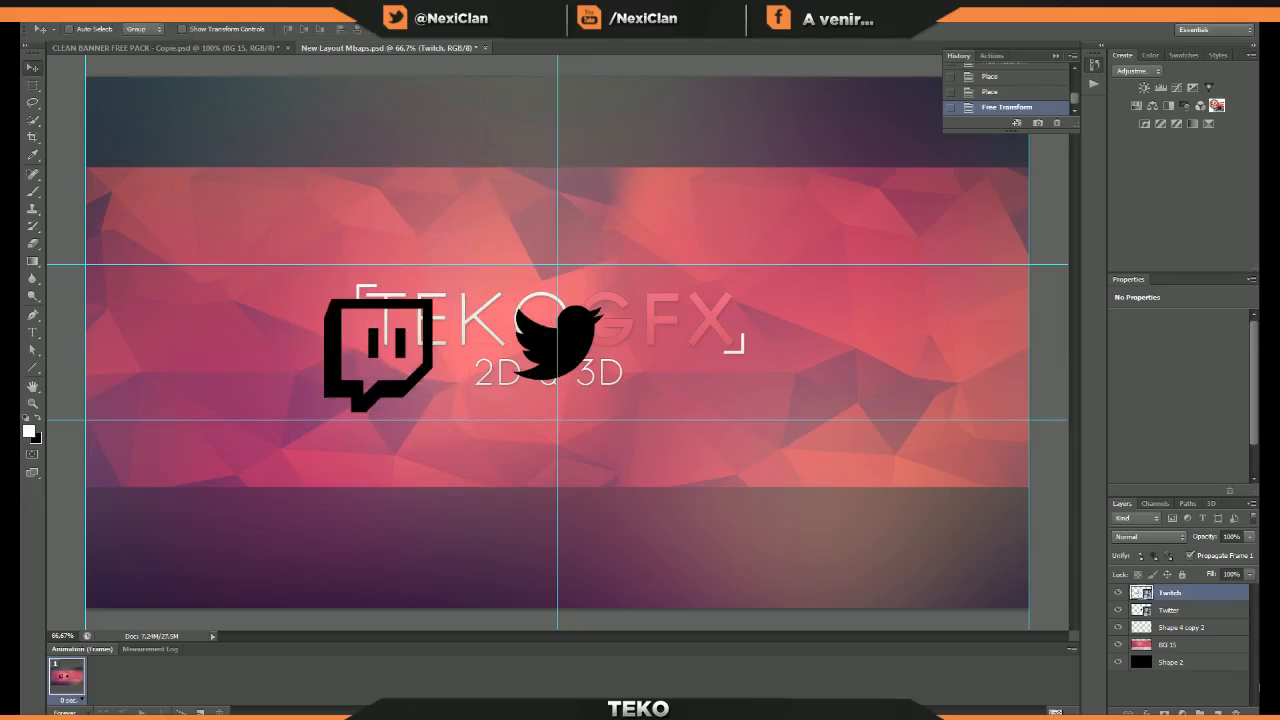
# - Apply a white Color Overlay at 100% opacity to the Twitch logo
pyautogui.rightClick(1200, 597)
pyautogui.click(1166, 125)
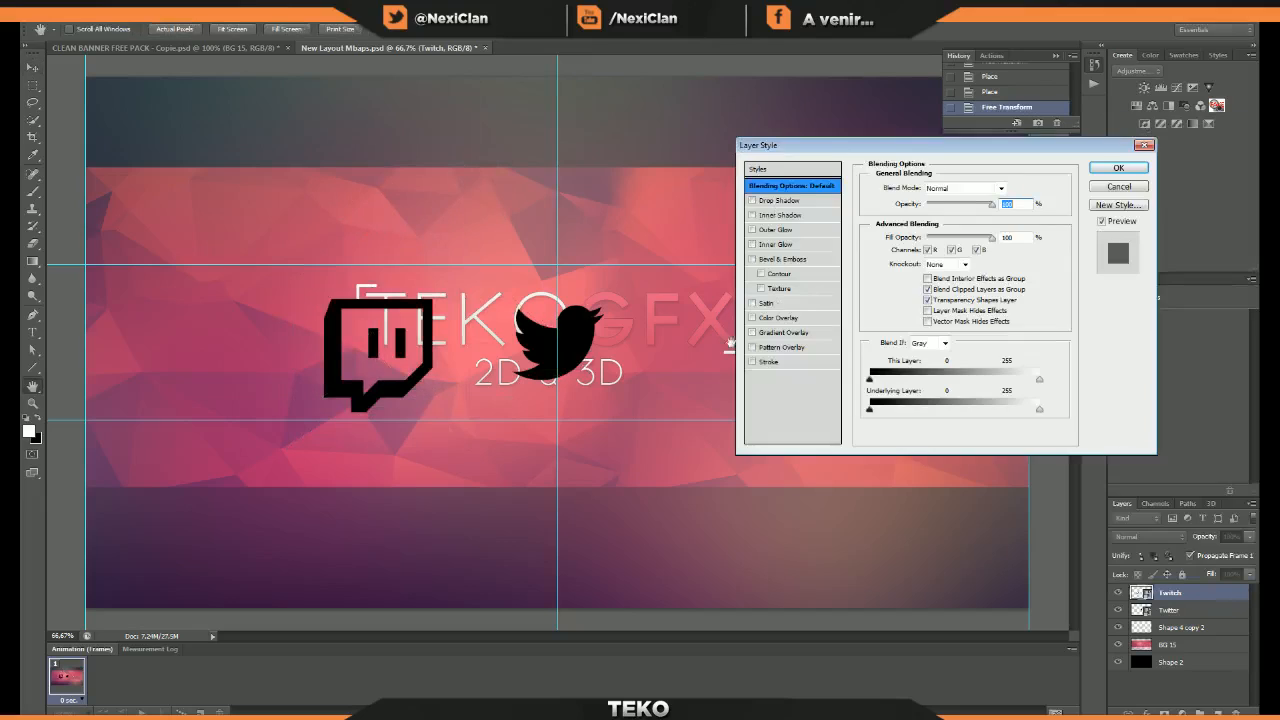
pyautogui.click(765, 318)
pyautogui.click(1022, 188)
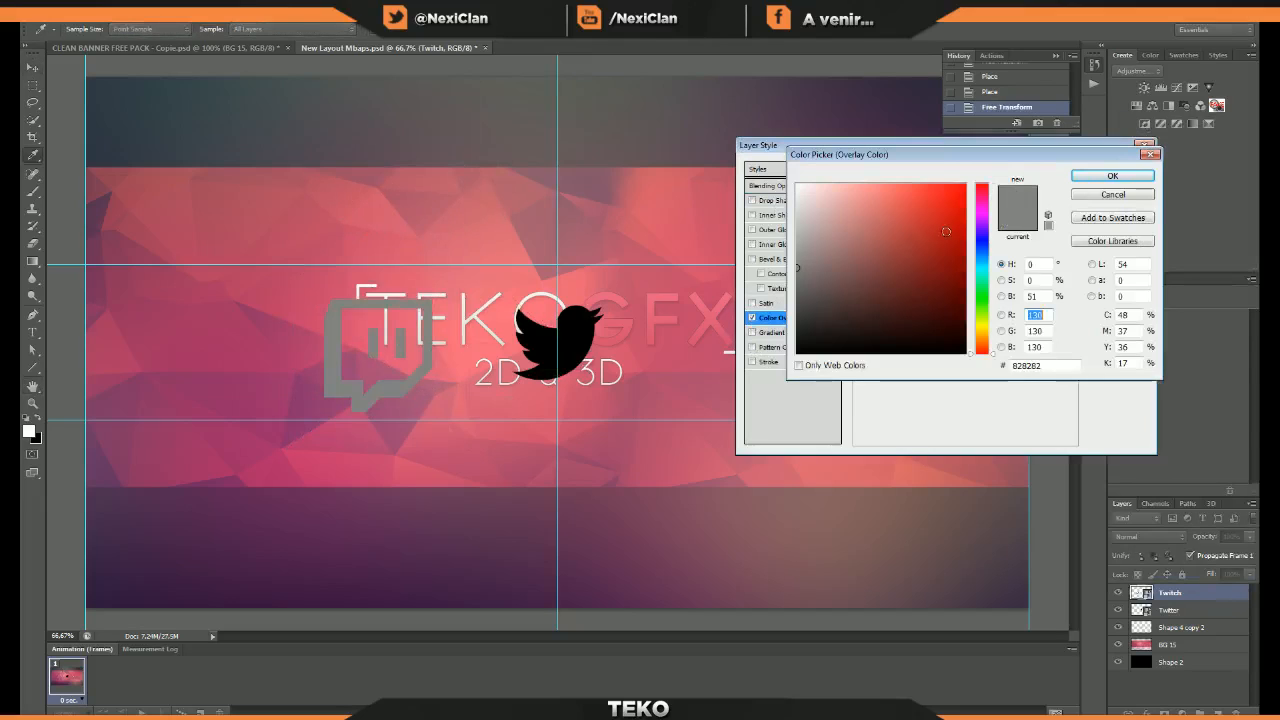
pyautogui.moveTo(943, 232); pyautogui.dragTo(533, 84)
pyautogui.click(1112, 175)
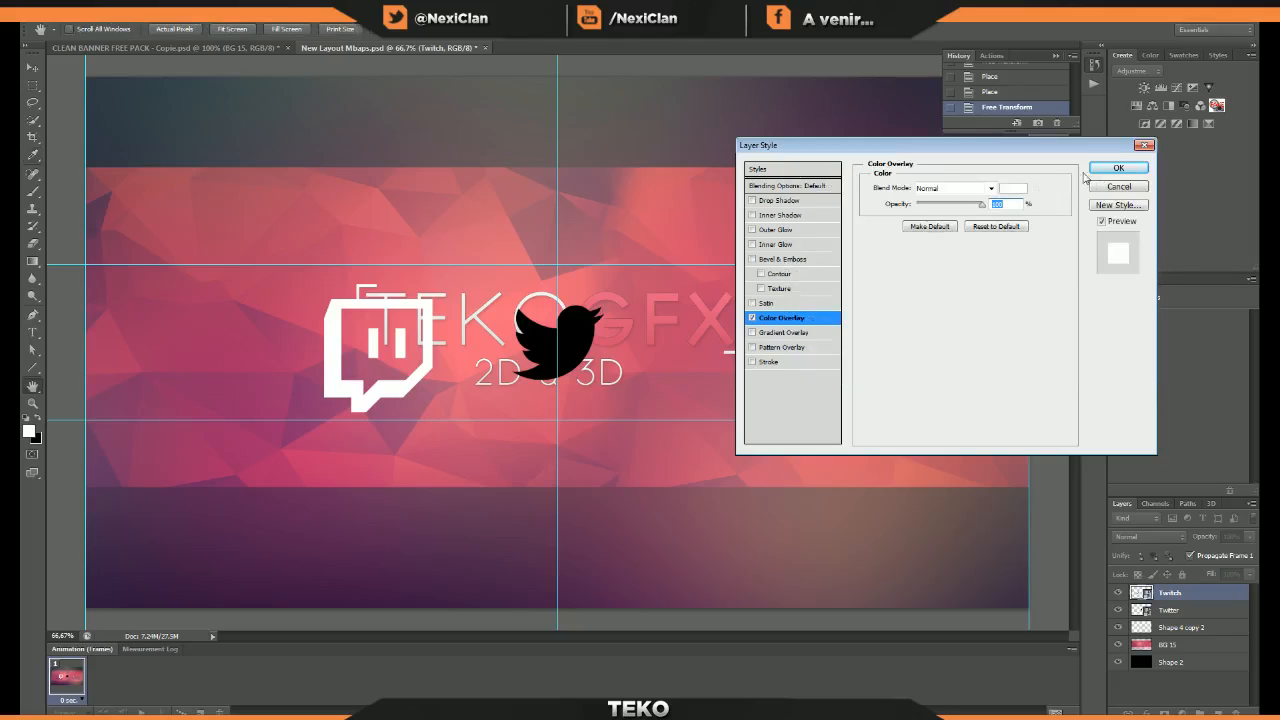
# - Add a Multiply Drop Shadow with low opacity to the Twitch logo, keeping its white overlay
pyautogui.click(753, 201)
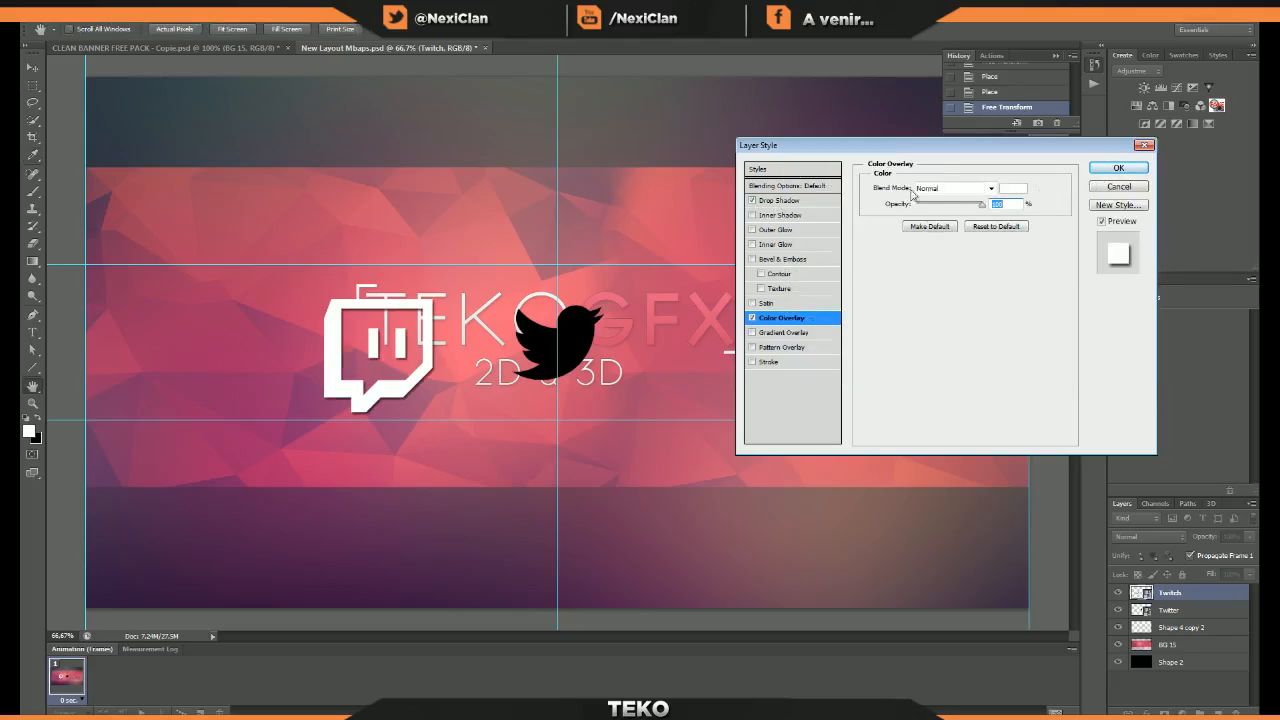
pyautogui.click(940, 204)
pyautogui.moveTo(895, 197); pyautogui.dragTo(984, 204)
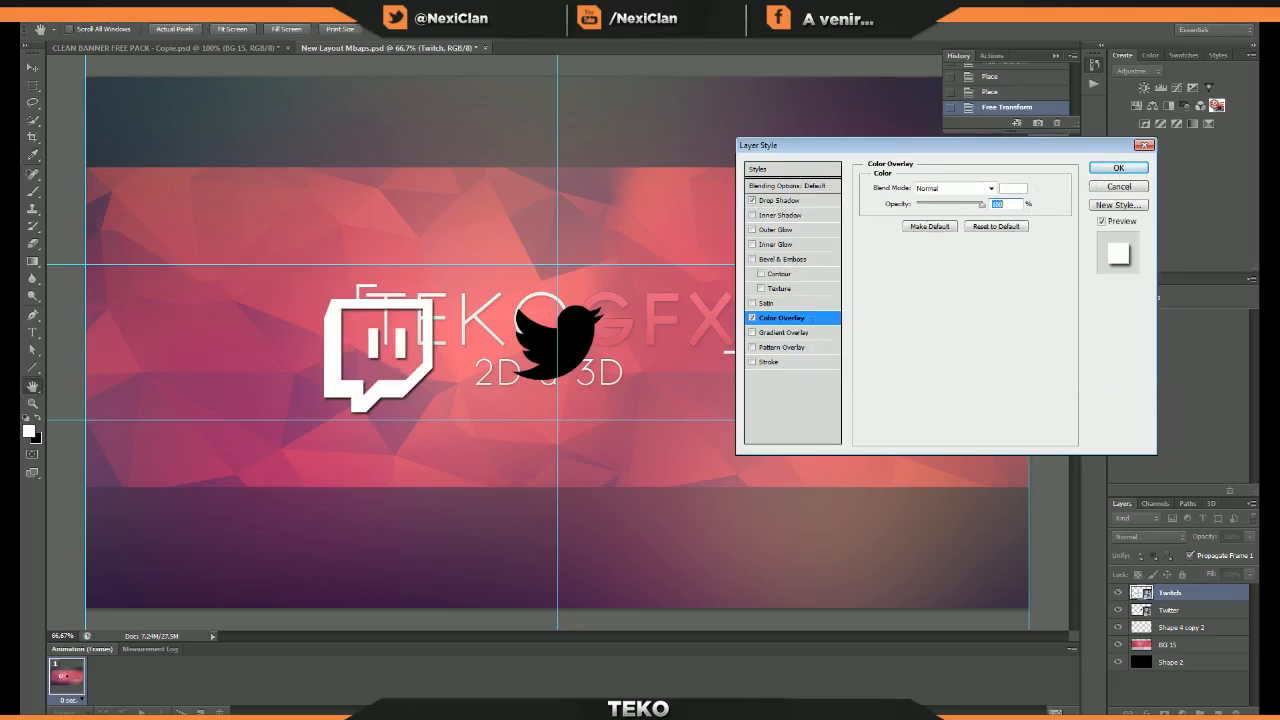
pyautogui.click(779, 200)
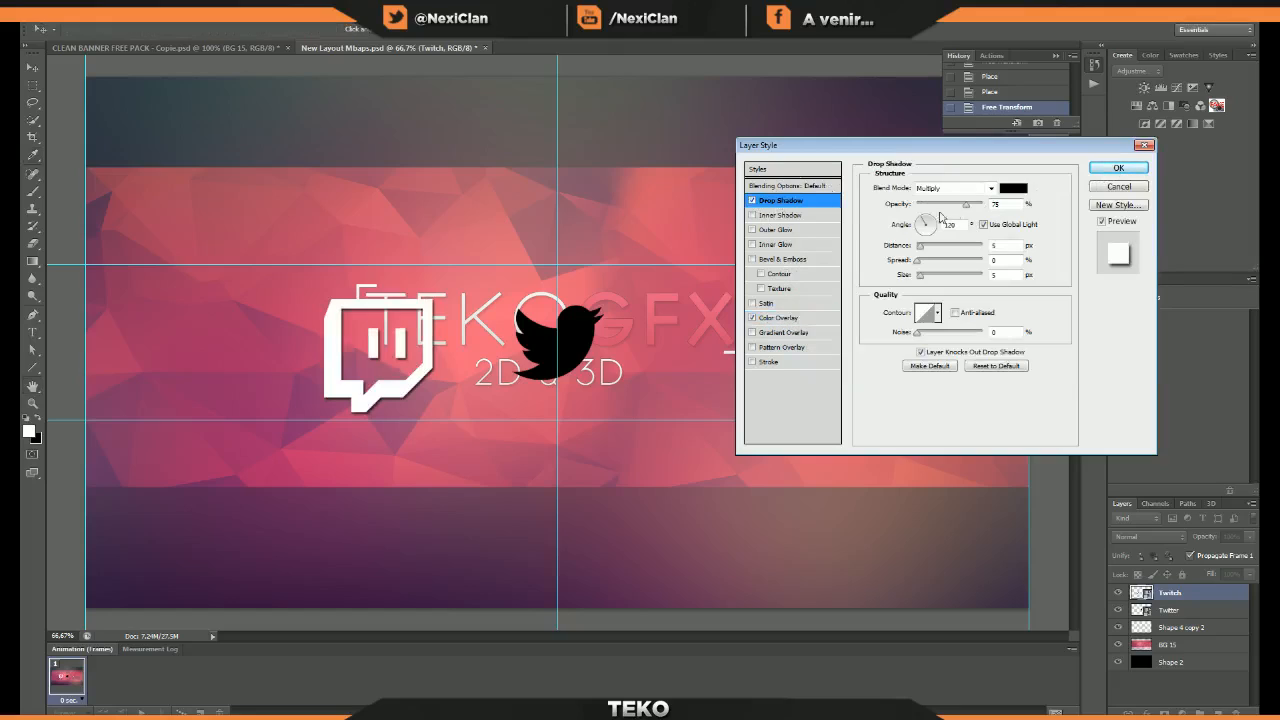
pyautogui.click(752, 318)
pyautogui.click(752, 318)
pyautogui.click(933, 204)
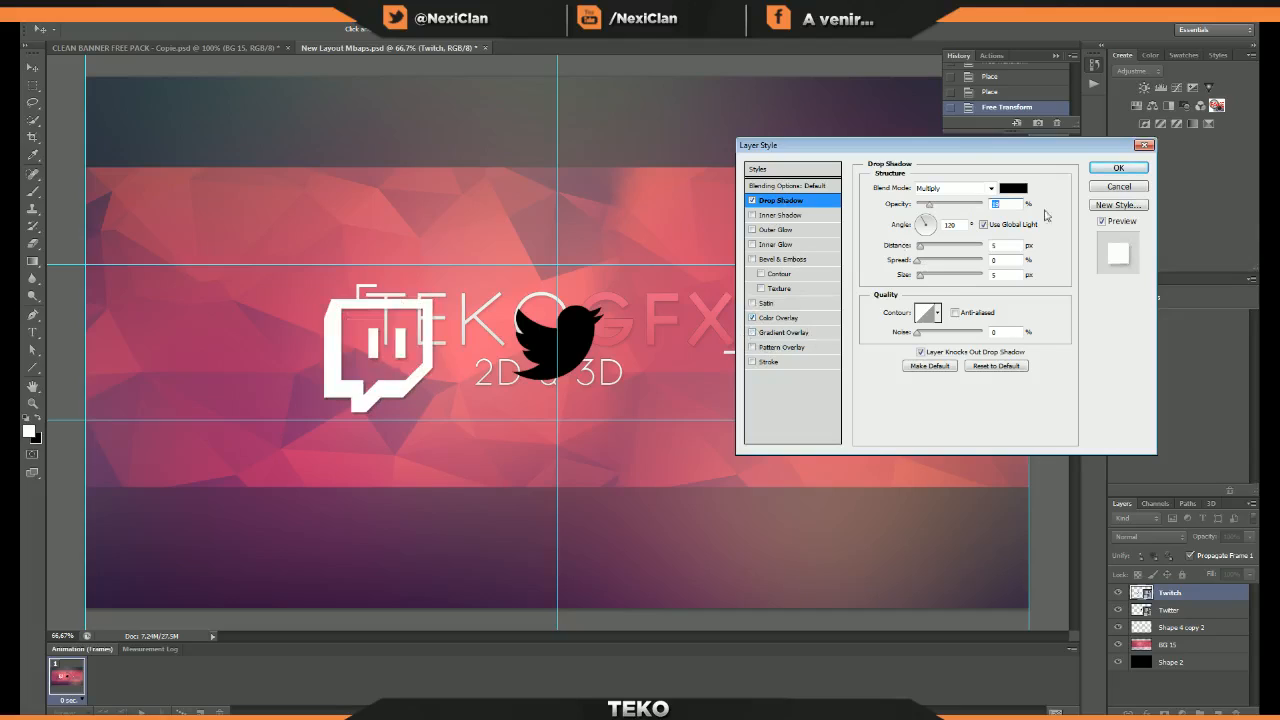
pyautogui.click(1119, 167)
# - Scale the Twitch logo to 4.20% and place it below the title's left end, just above the lower horizontal guide
pyautogui.hotkey('ctrl', 't')
pyautogui.moveTo(469, 447); pyautogui.dragTo(330, 305)
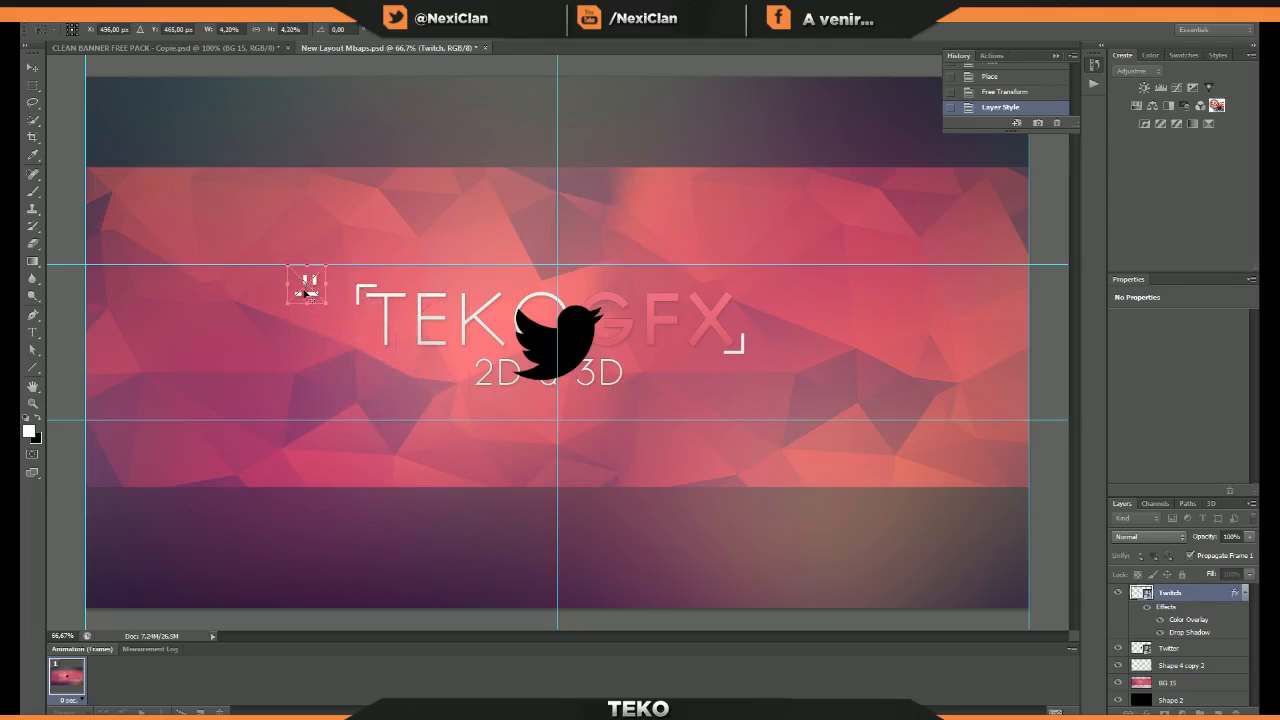
pyautogui.moveTo(302, 279); pyautogui.dragTo(334, 398)
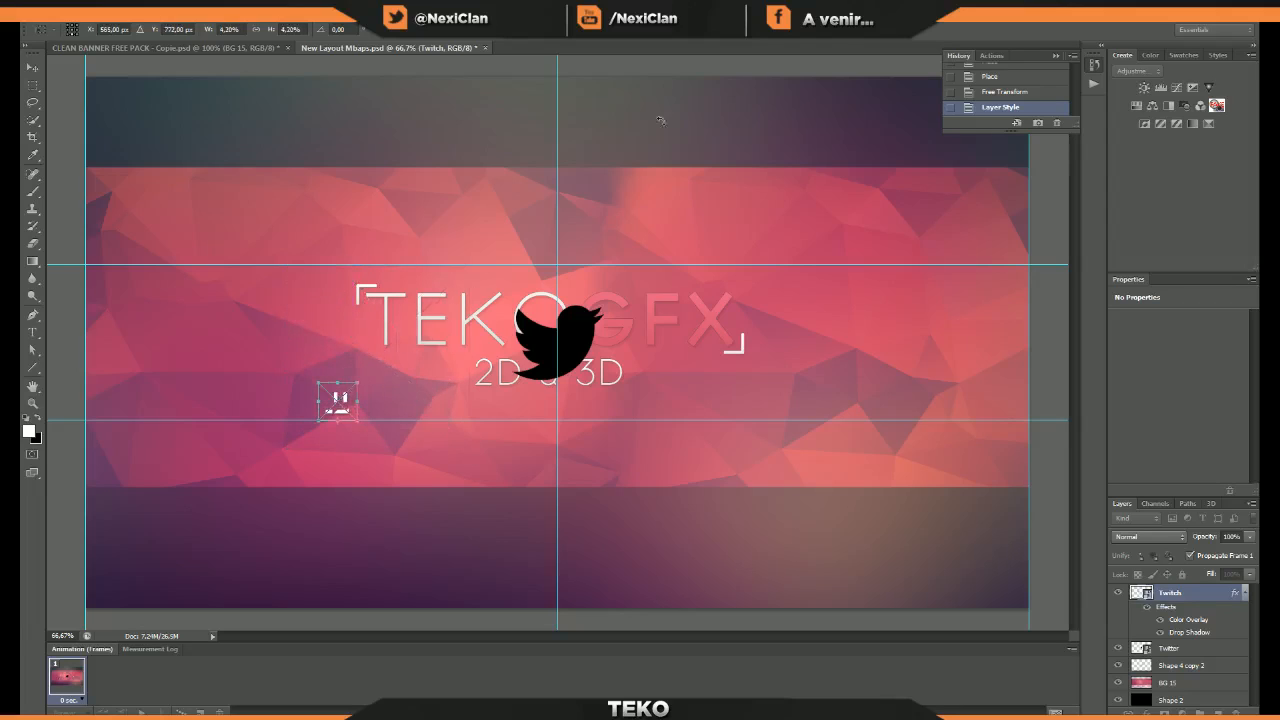
pyautogui.click(706, 35)
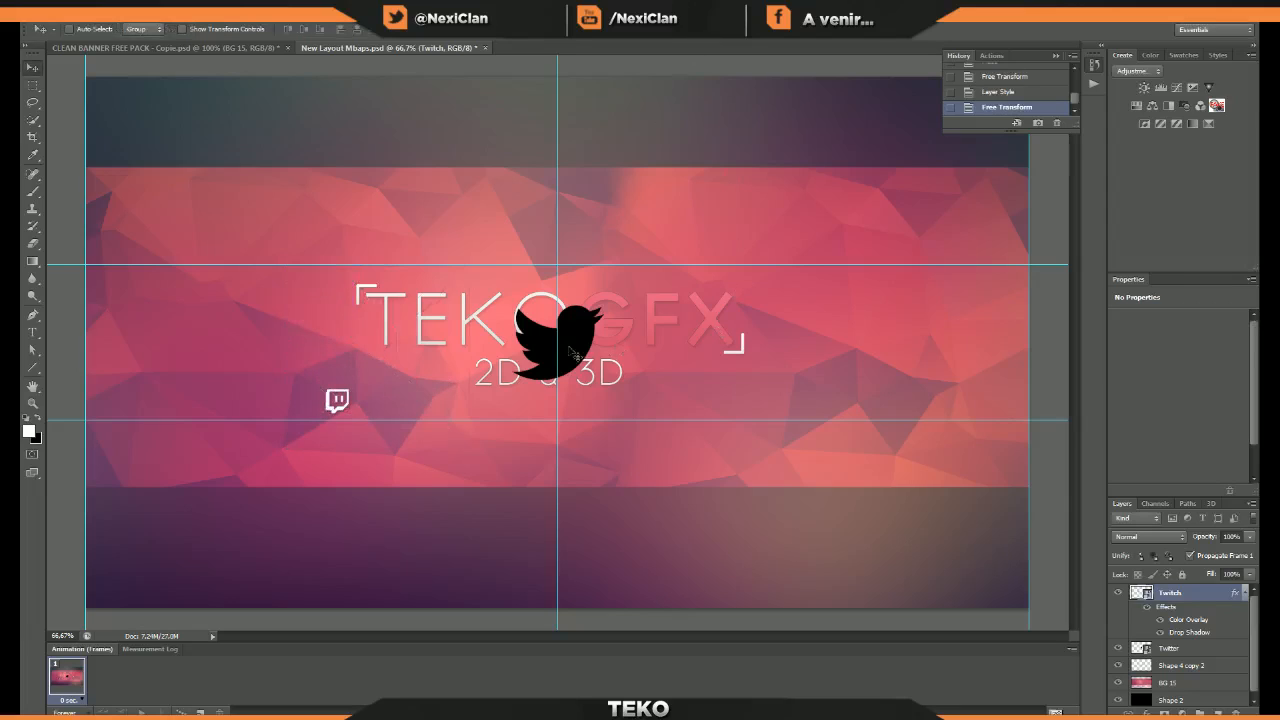
# - Scale the Twitter logo to about 28.5% and place it below the title's right end, level with the Twitch logo
pyautogui.click(1168, 647)
pyautogui.hotkey('ctrl', 't')
pyautogui.moveTo(614, 396); pyautogui.dragTo(522, 308)
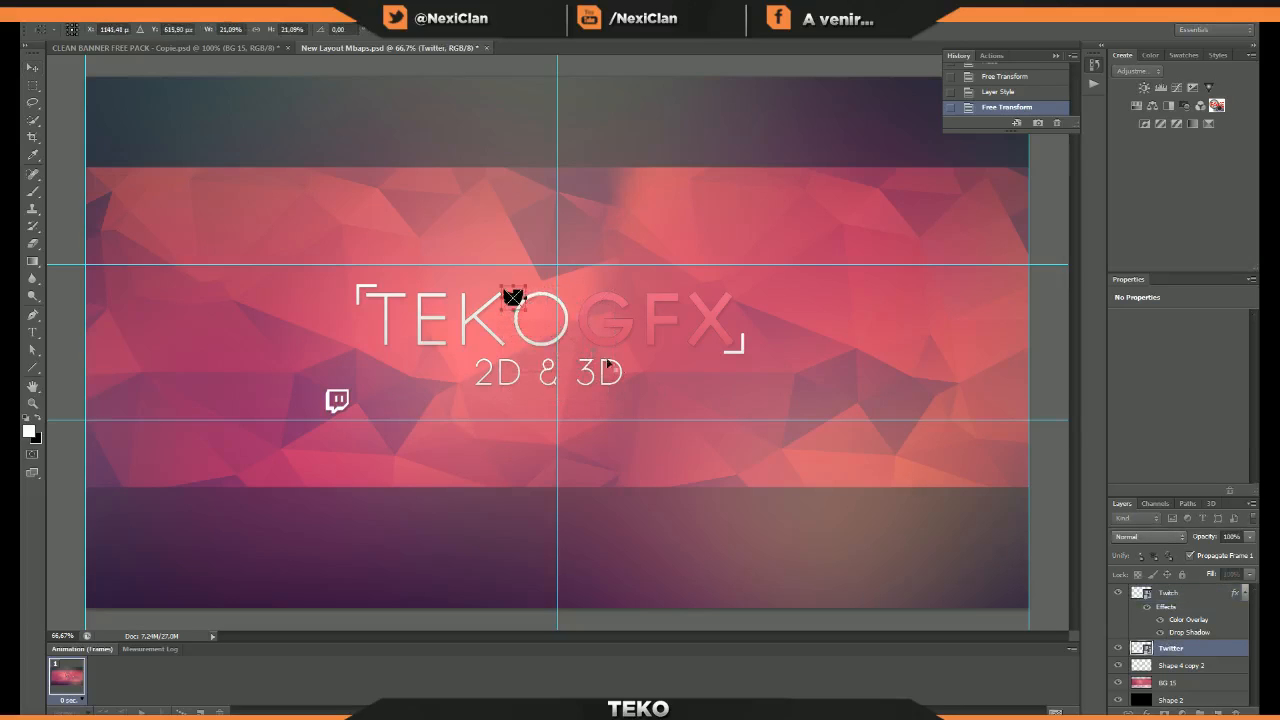
pyautogui.moveTo(515, 299); pyautogui.dragTo(691, 403)
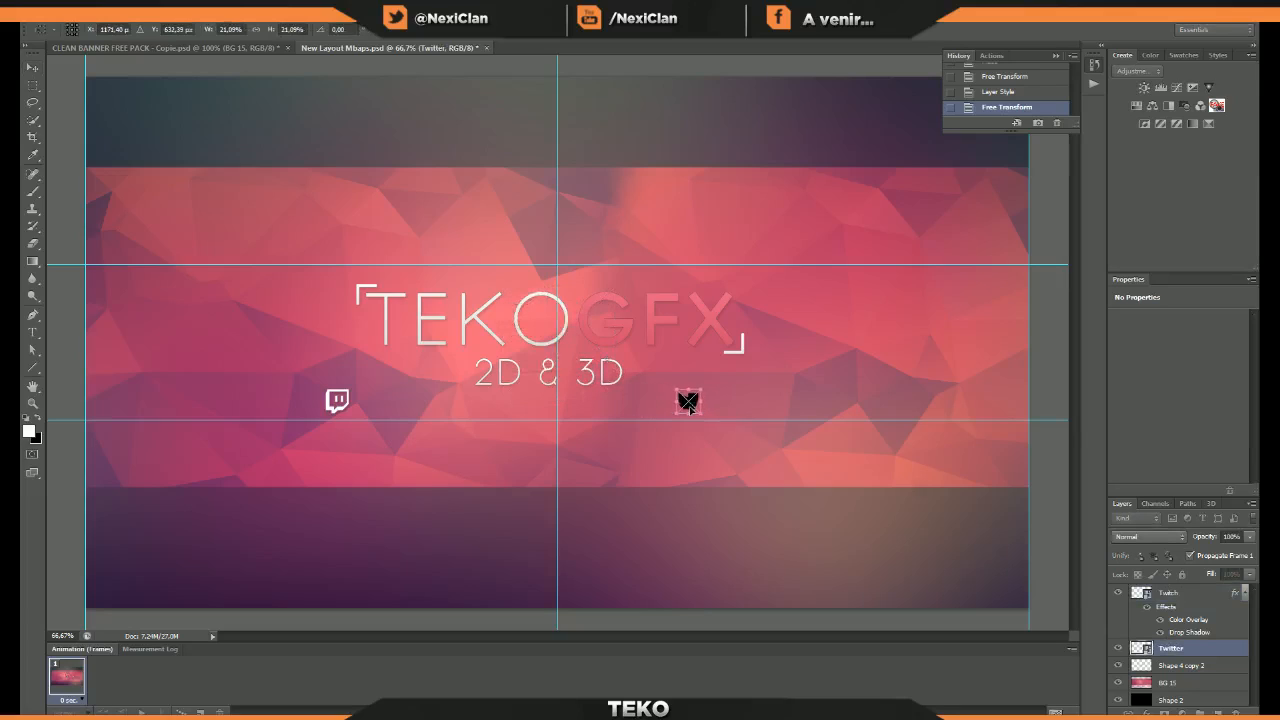
pyautogui.press('Return')
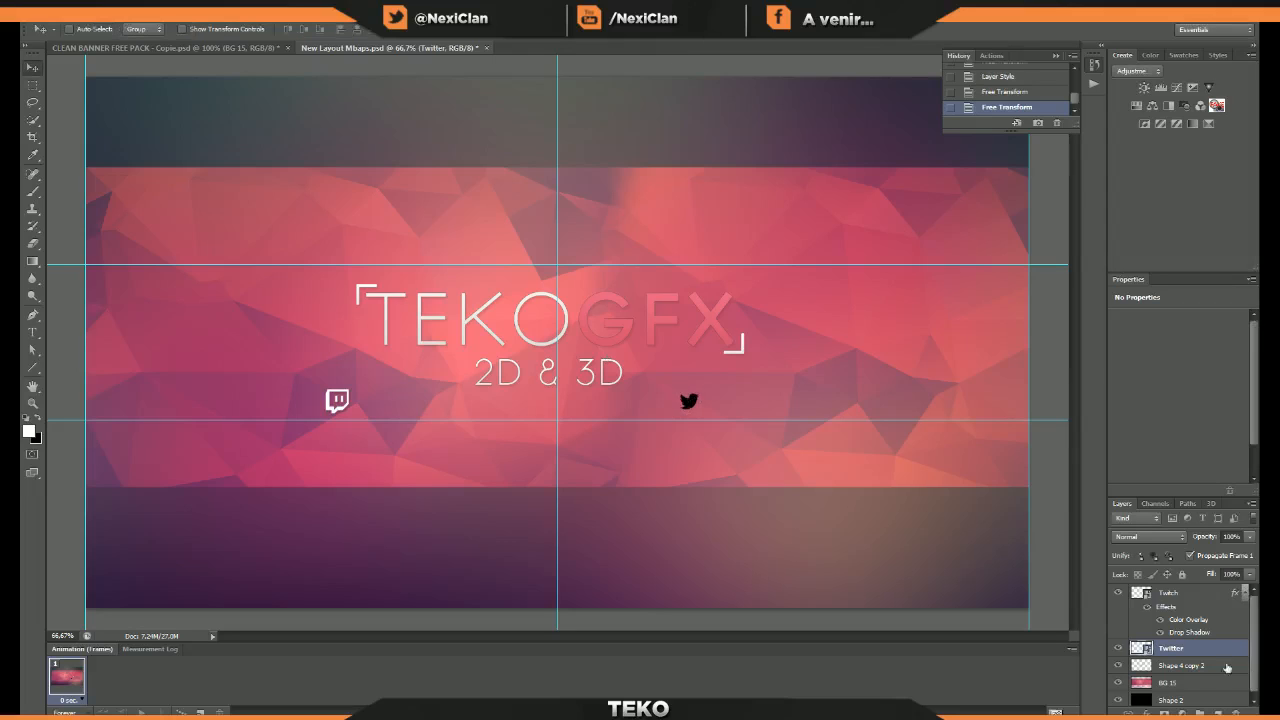
pyautogui.hotkey('ctrl', 't')
pyautogui.moveTo(709, 419); pyautogui.dragTo(714, 423)
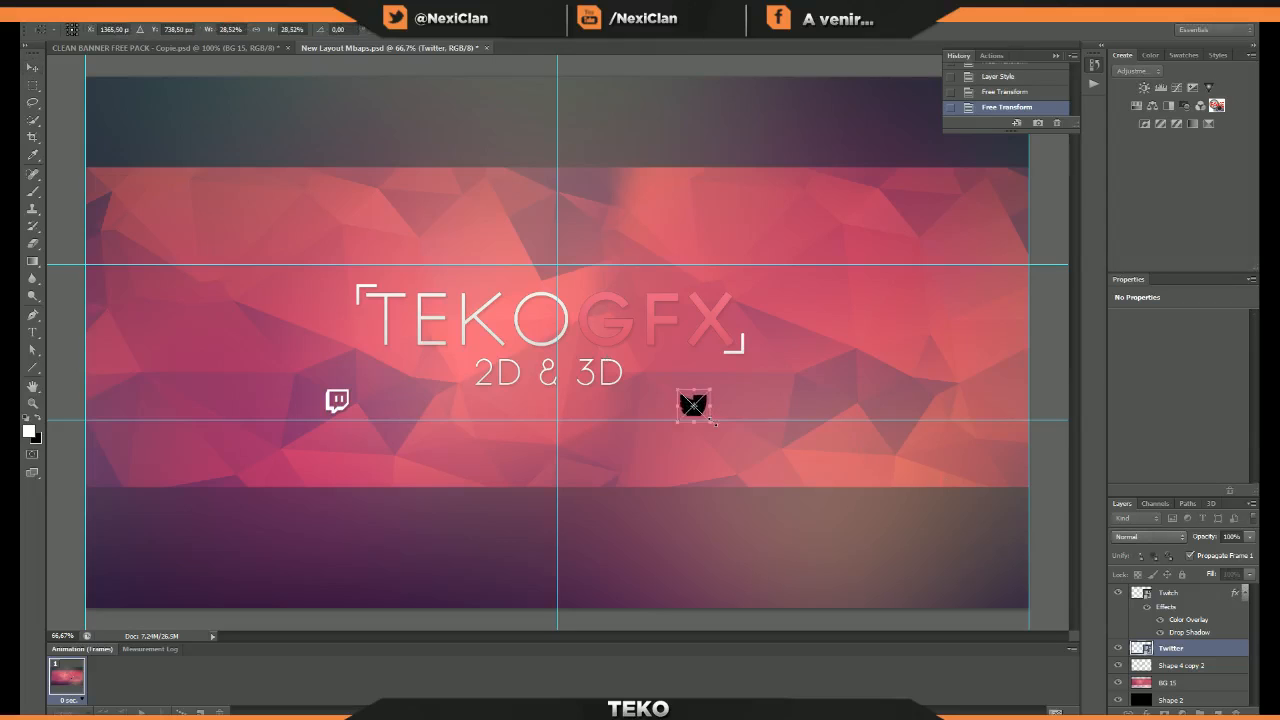
pyautogui.press('Return')
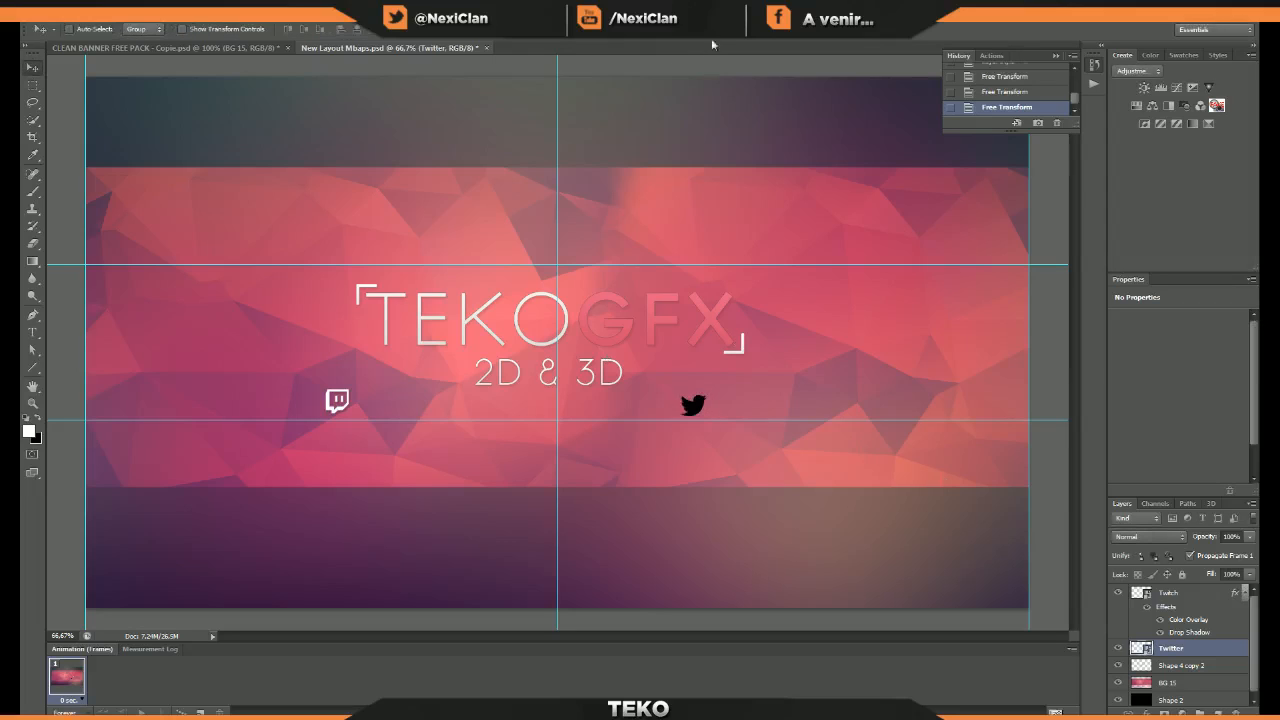
# - Apply a white (ffffff) Color Overlay to the Twitter logo
pyautogui.rightClick(1200, 647)
pyautogui.click(1205, 176)
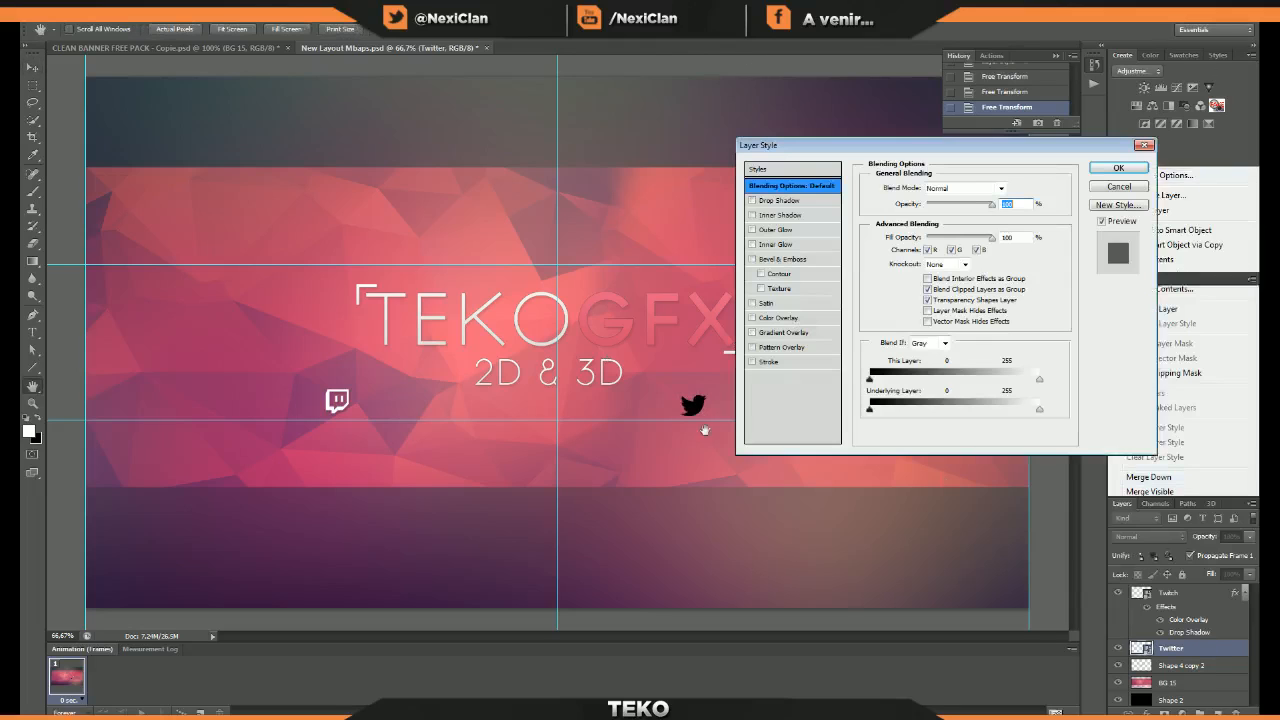
pyautogui.click(768, 316)
pyautogui.click(1020, 189)
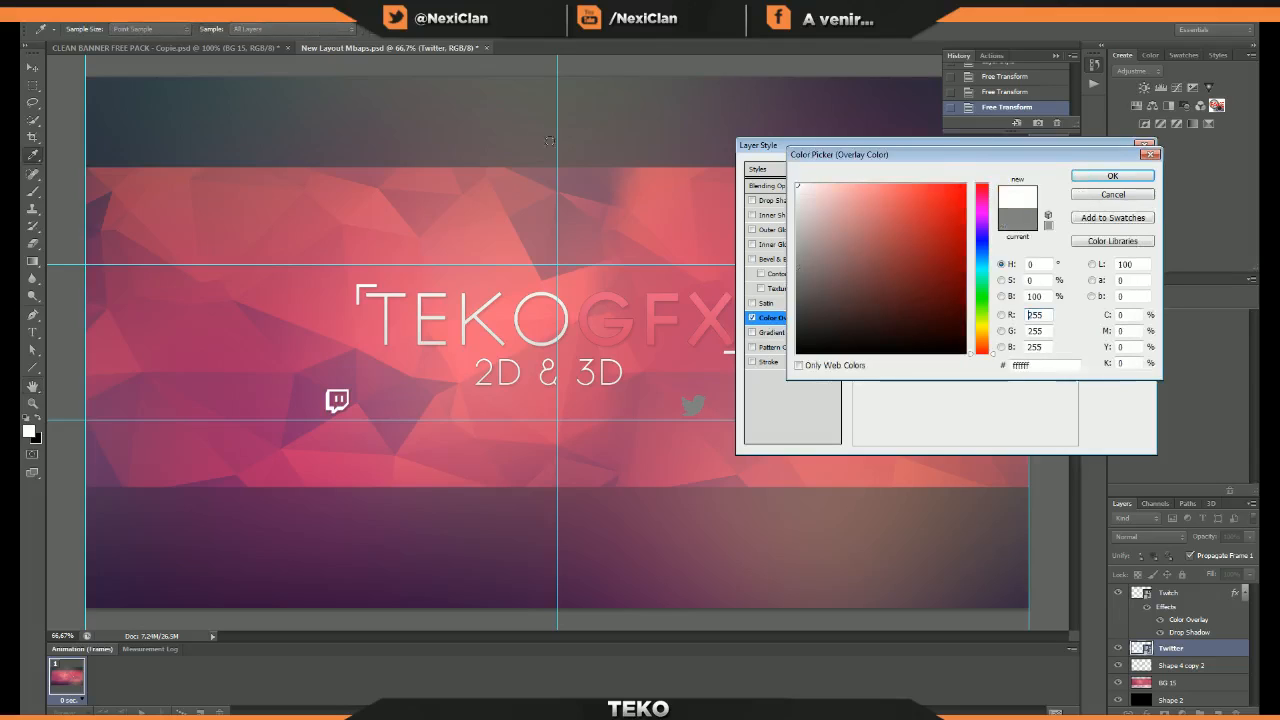
pyautogui.click(1112, 176)
pyautogui.click(766, 361)
pyautogui.moveTo(918, 189); pyautogui.dragTo(744, 367)
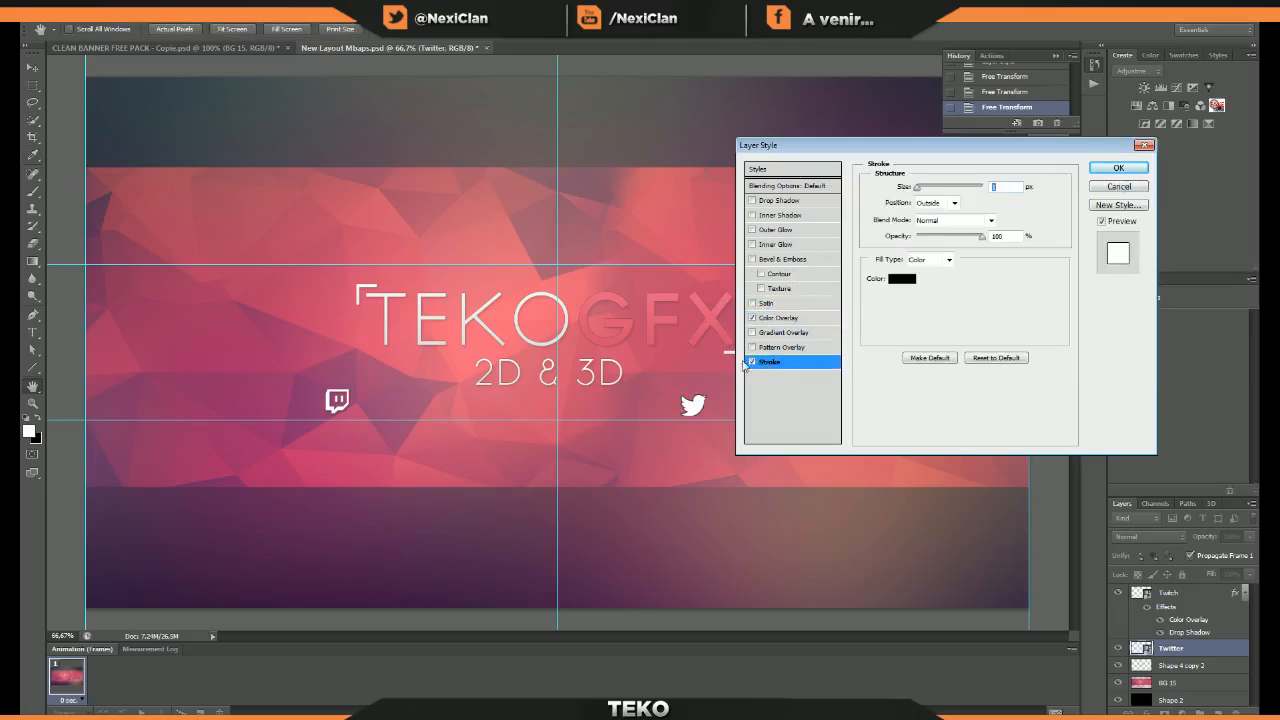
pyautogui.click(753, 363)
# - Add a Multiply Drop Shadow with reduced opacity to the Twitter logo
pyautogui.click(753, 201)
pyautogui.click(940, 206)
pyautogui.moveTo(942, 211); pyautogui.dragTo(936, 209)
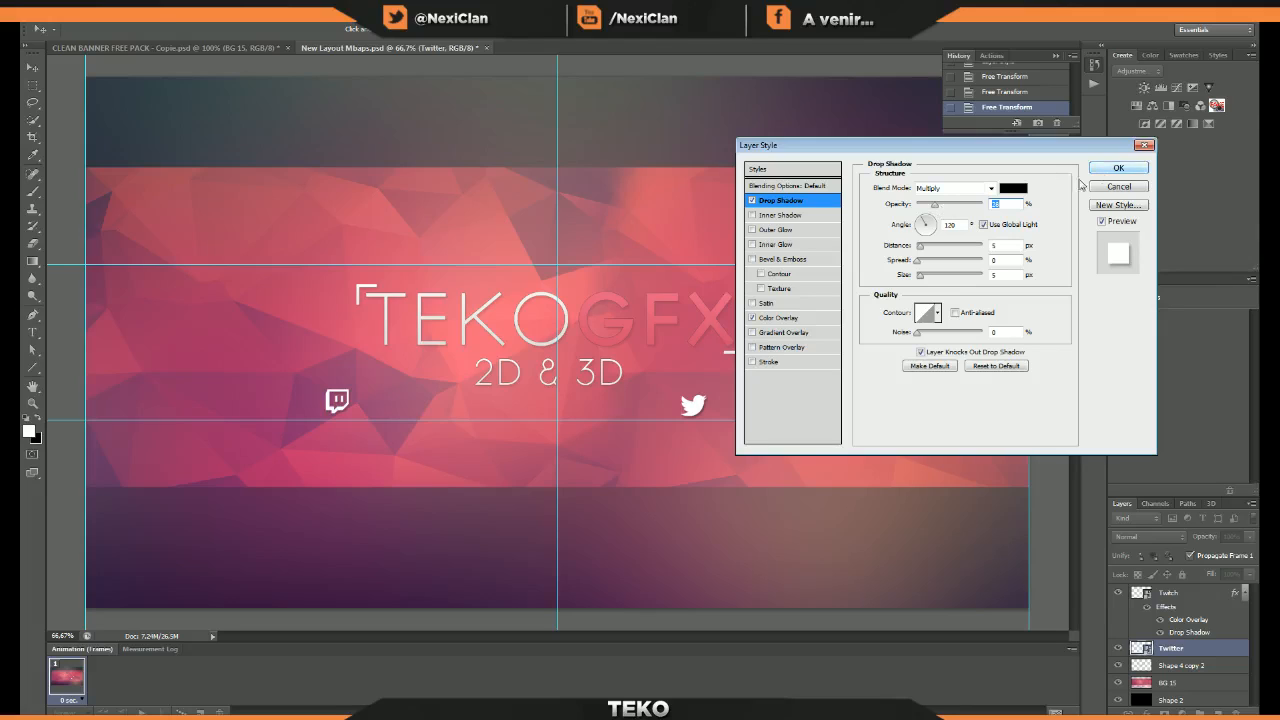
pyautogui.click(1130, 170)
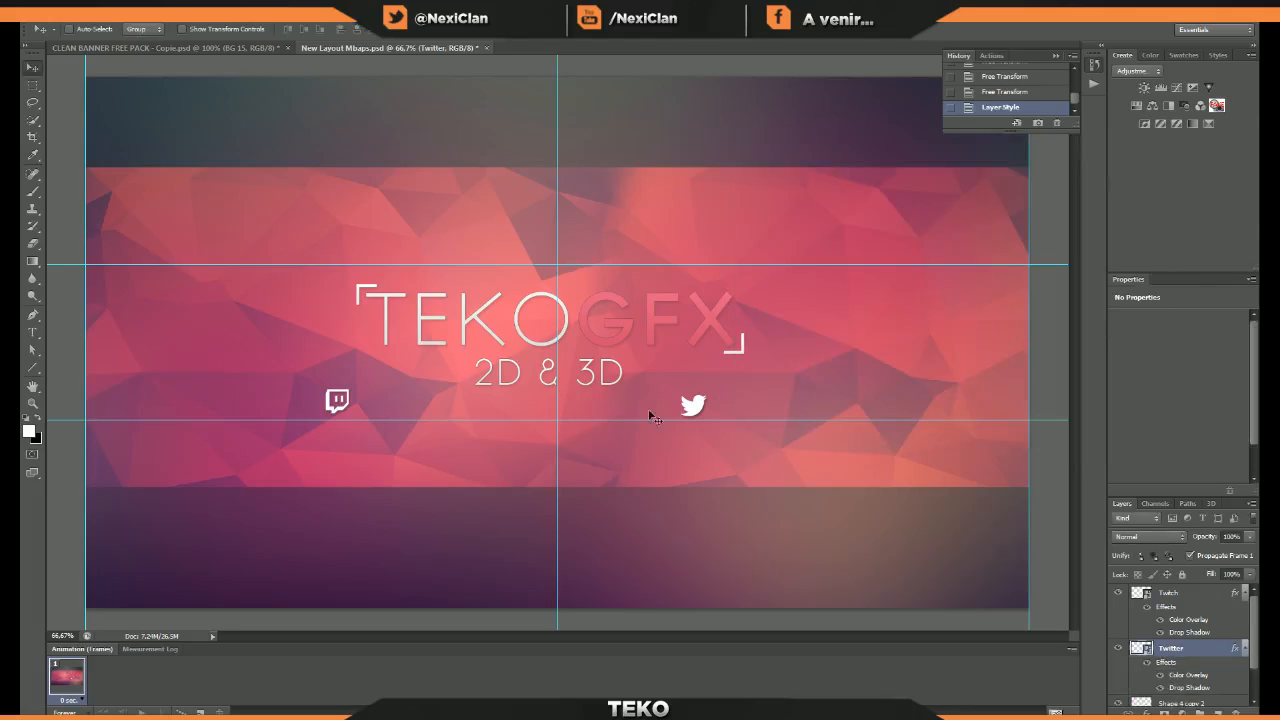
# - Shift the Twitter logo slightly up and to the right to line it up with the Twitch logo
pyautogui.hotkey('ctrl', 't')
pyautogui.moveTo(698, 408); pyautogui.dragTo(698, 406)
pyautogui.press('Right')
pyautogui.press('Right')
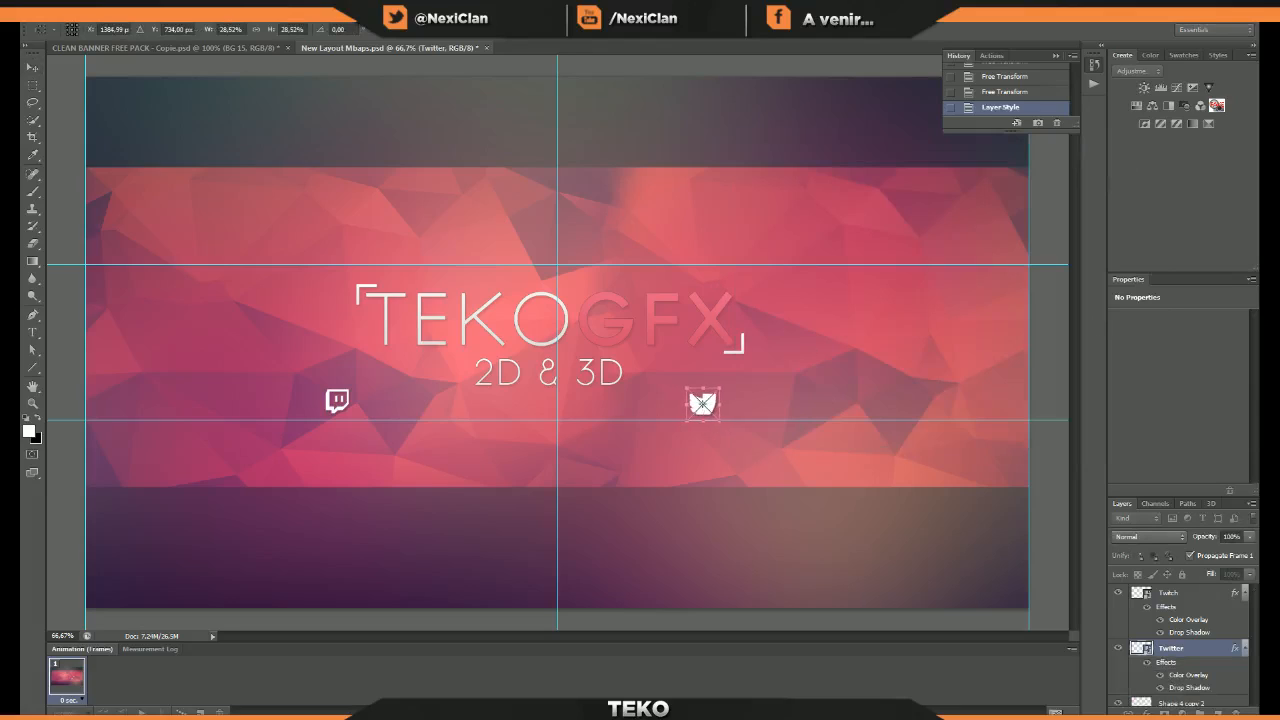
pyautogui.press('Return')
# - Create a text box beside the Twitch logo and enter TEKO as the beginning of its label
pyautogui.press('t')
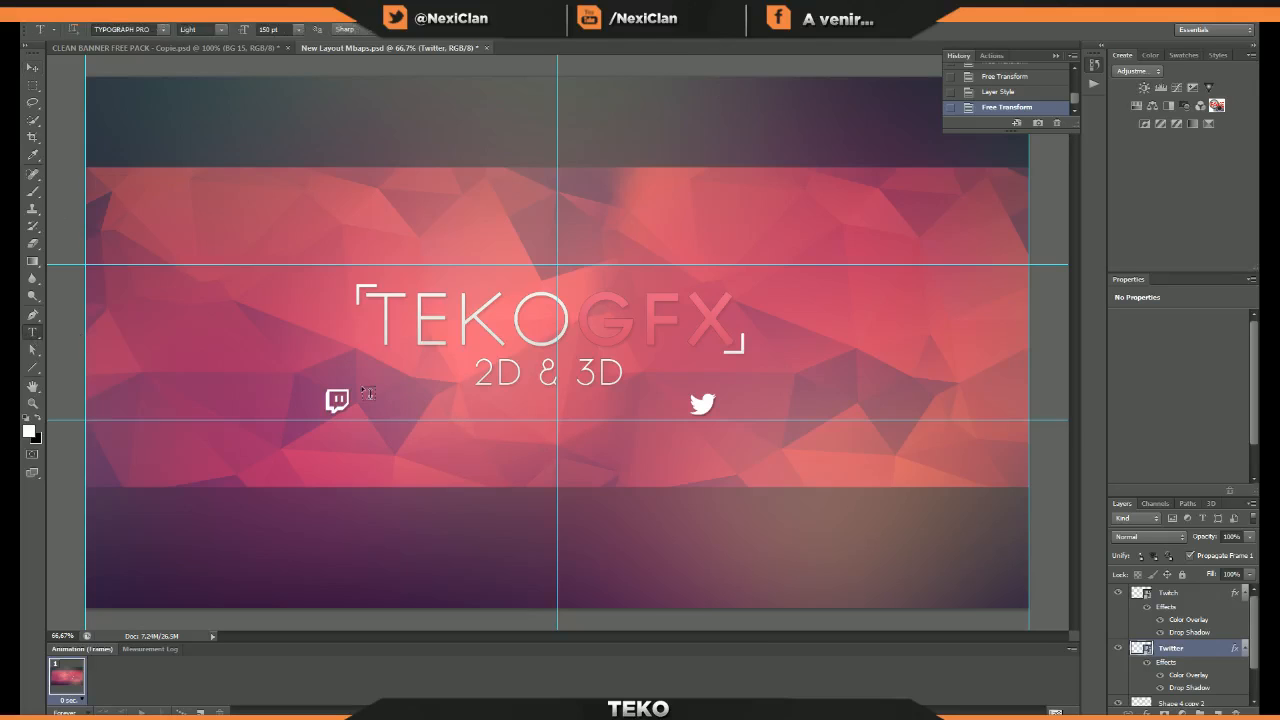
pyautogui.moveTo(846, 502); pyautogui.dragTo(863, 517)
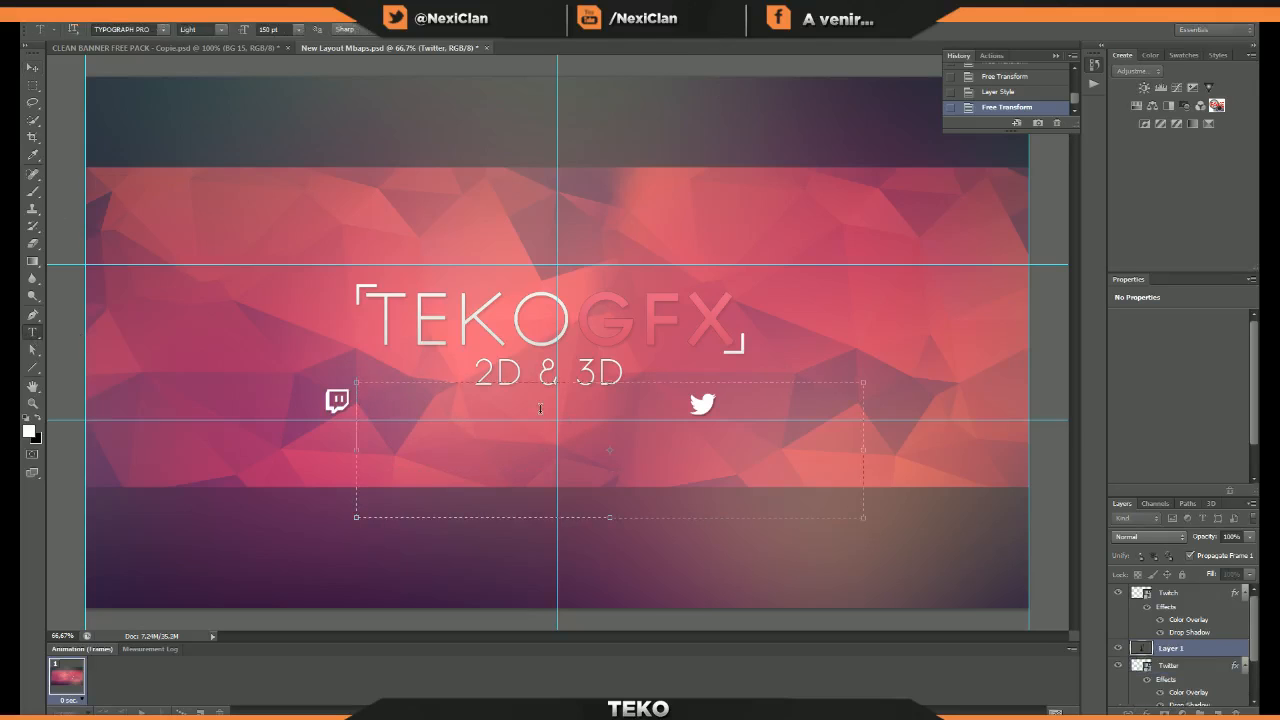
pyautogui.write('TE')
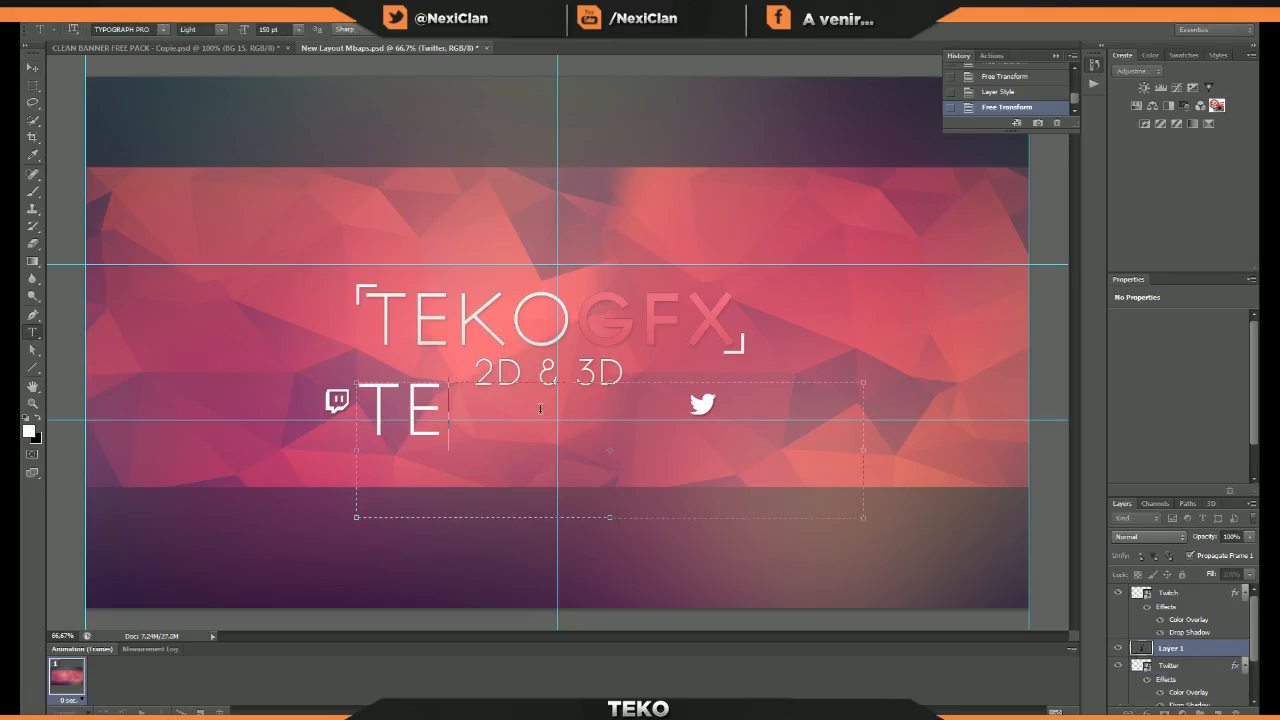
pyautogui.write('KO')
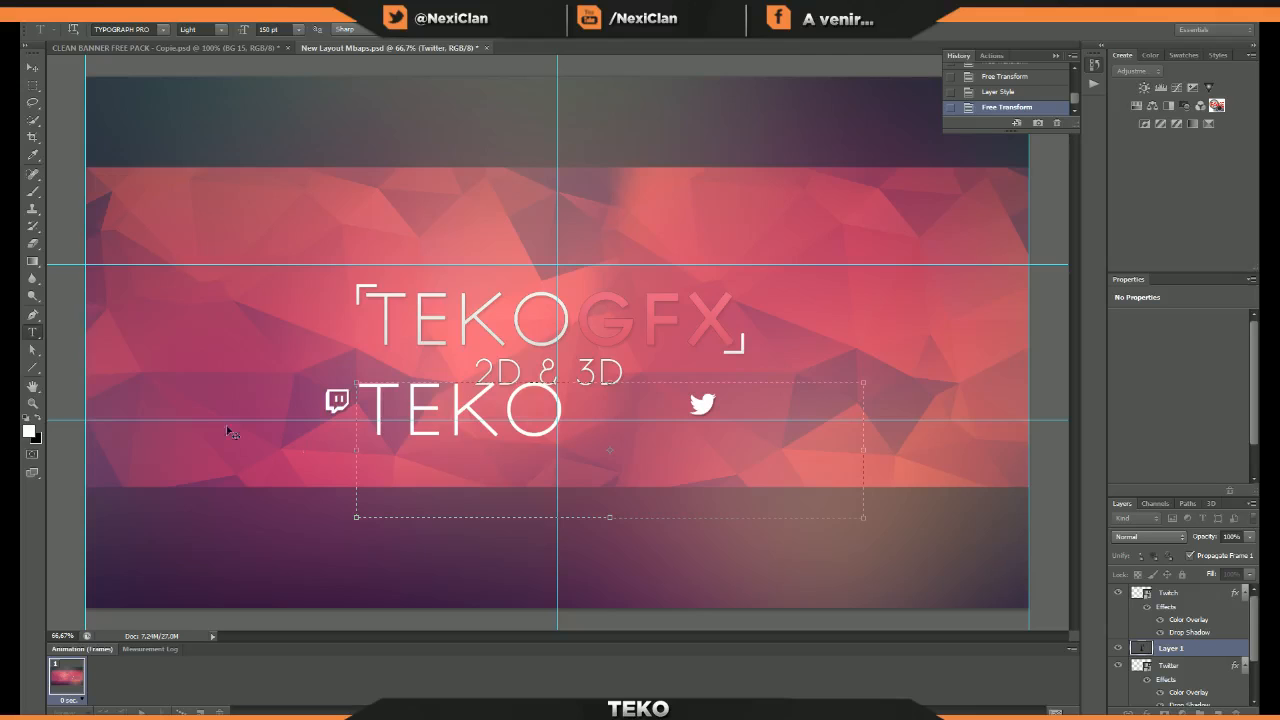
pyautogui.hotkey('alt', 'Tab')
pyautogui.click(294, 75)
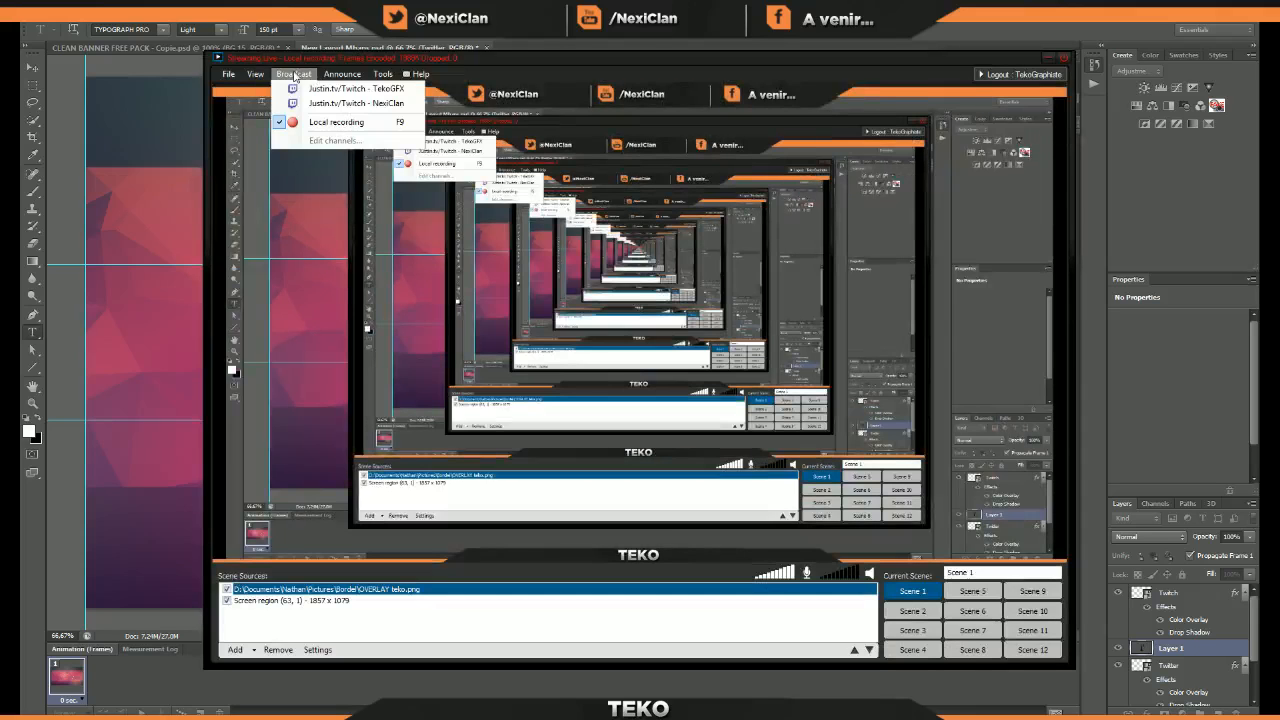
pyautogui.click(295, 76)
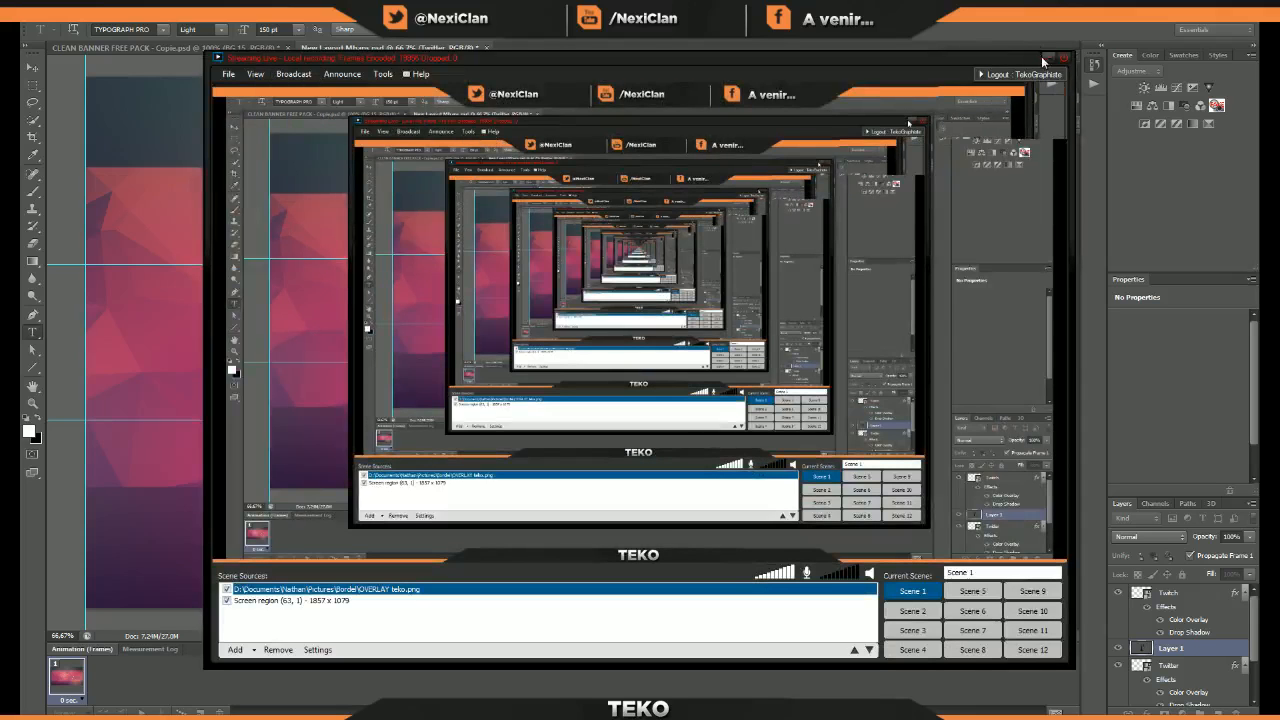
pyautogui.click(1048, 59)
# - Complete the Twitch label to read TEKOGFX and apply the SemiBold style to the whole text
pyautogui.write('GFX')
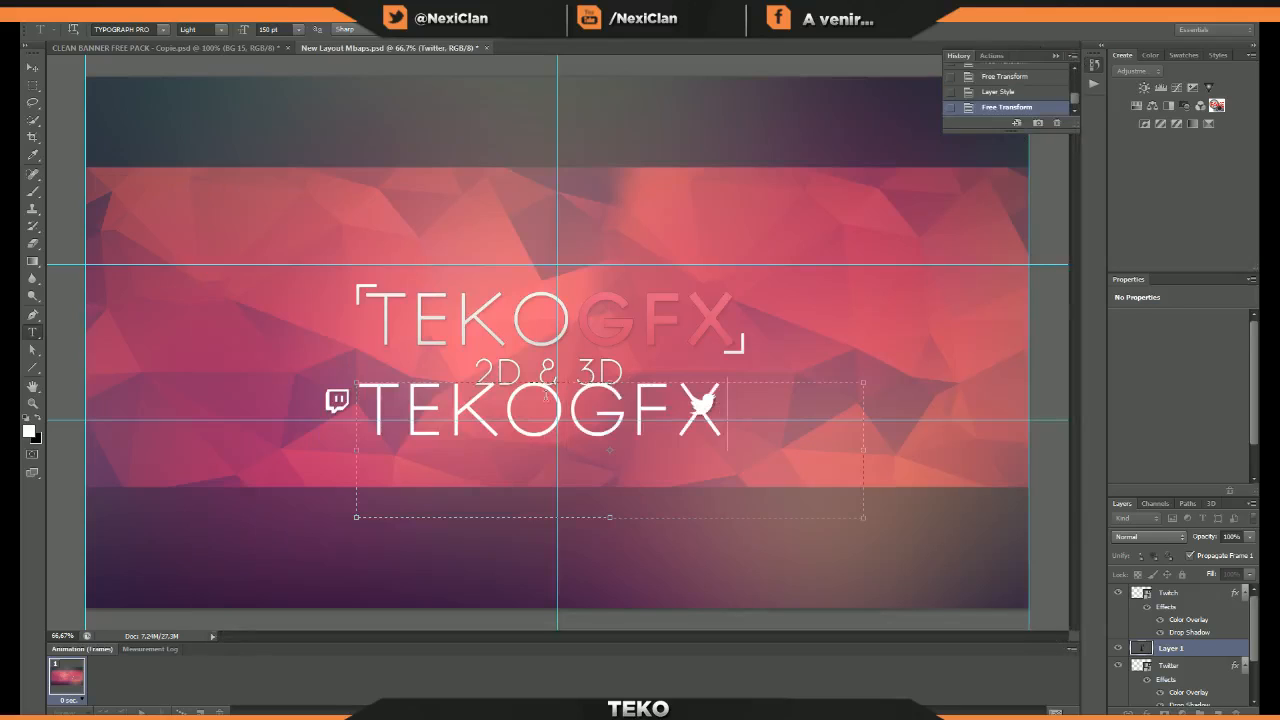
pyautogui.hotkey('ctrl', 'a')
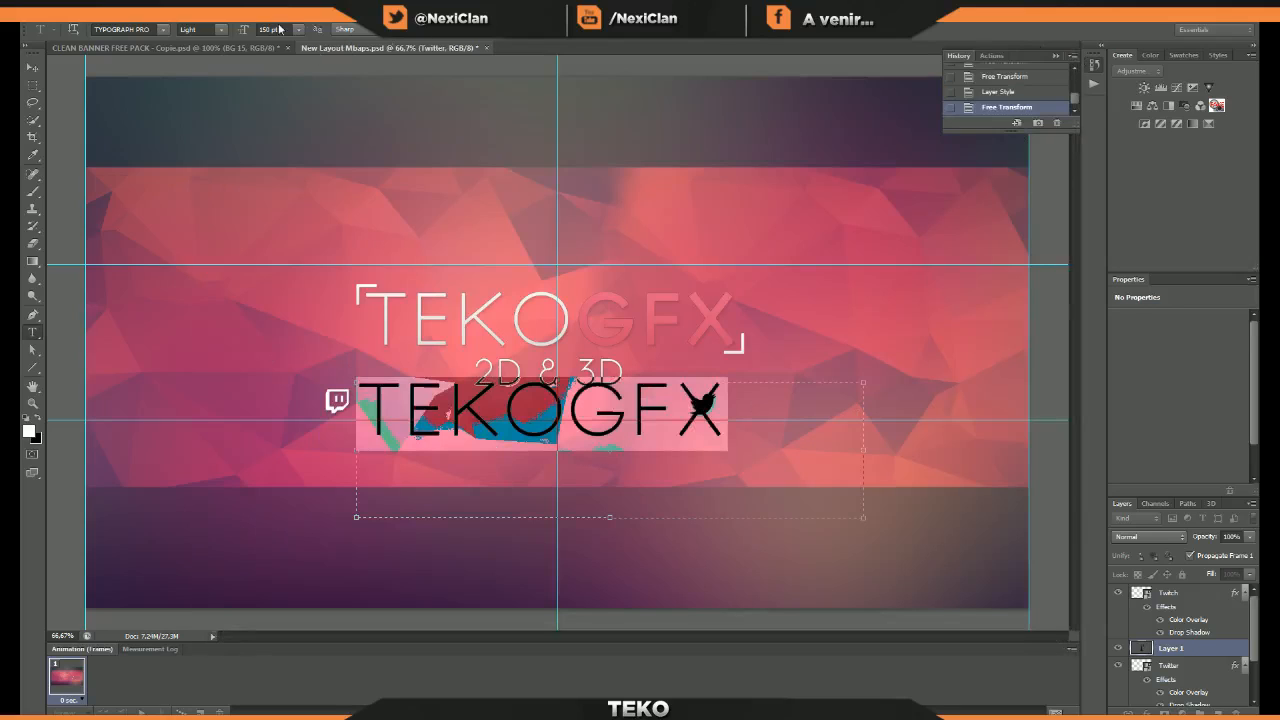
pyautogui.click(221, 30)
pyautogui.click(207, 82)
pyautogui.click(636, 425)
pyautogui.hotkey('ctrl', 'a')
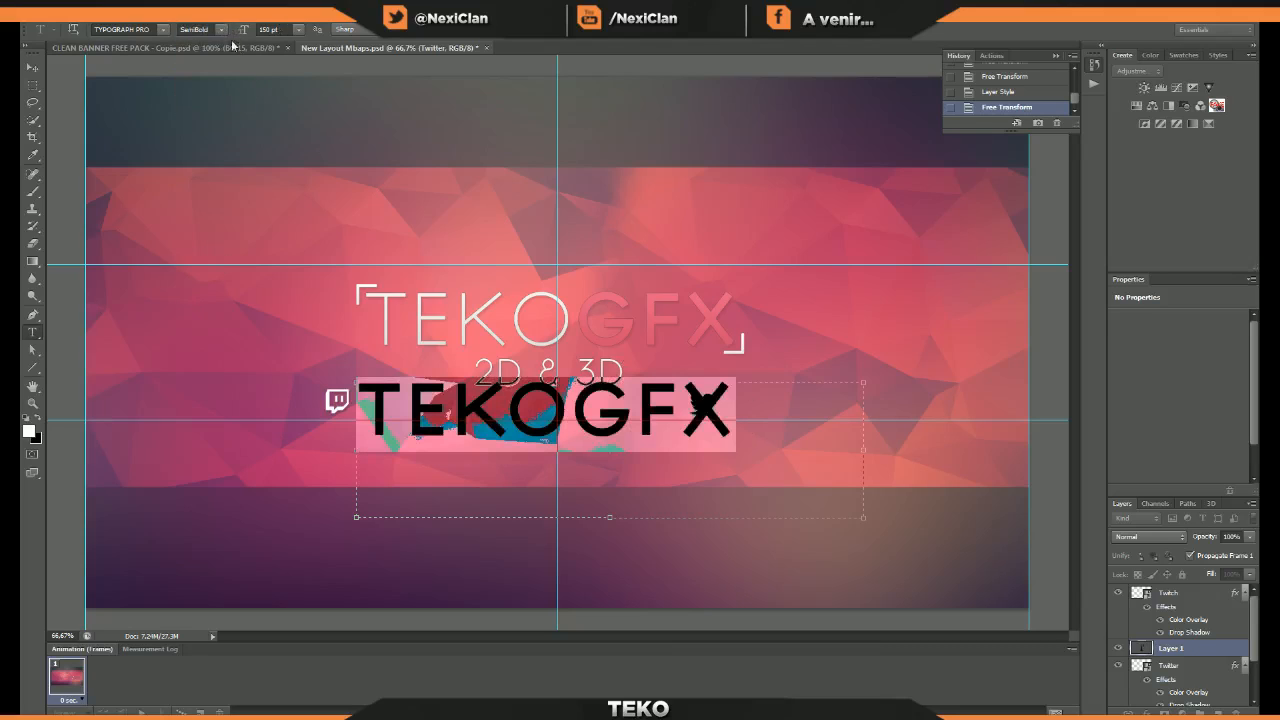
# - Set the Twitch label's size to 40 pt and move it slightly down, level with the Twitch logo
pyautogui.click(268, 29)
pyautogui.write('20')
pyautogui.press('BackSpace')
pyautogui.press('BackSpace')
pyautogui.write('40')
pyautogui.press('Return')
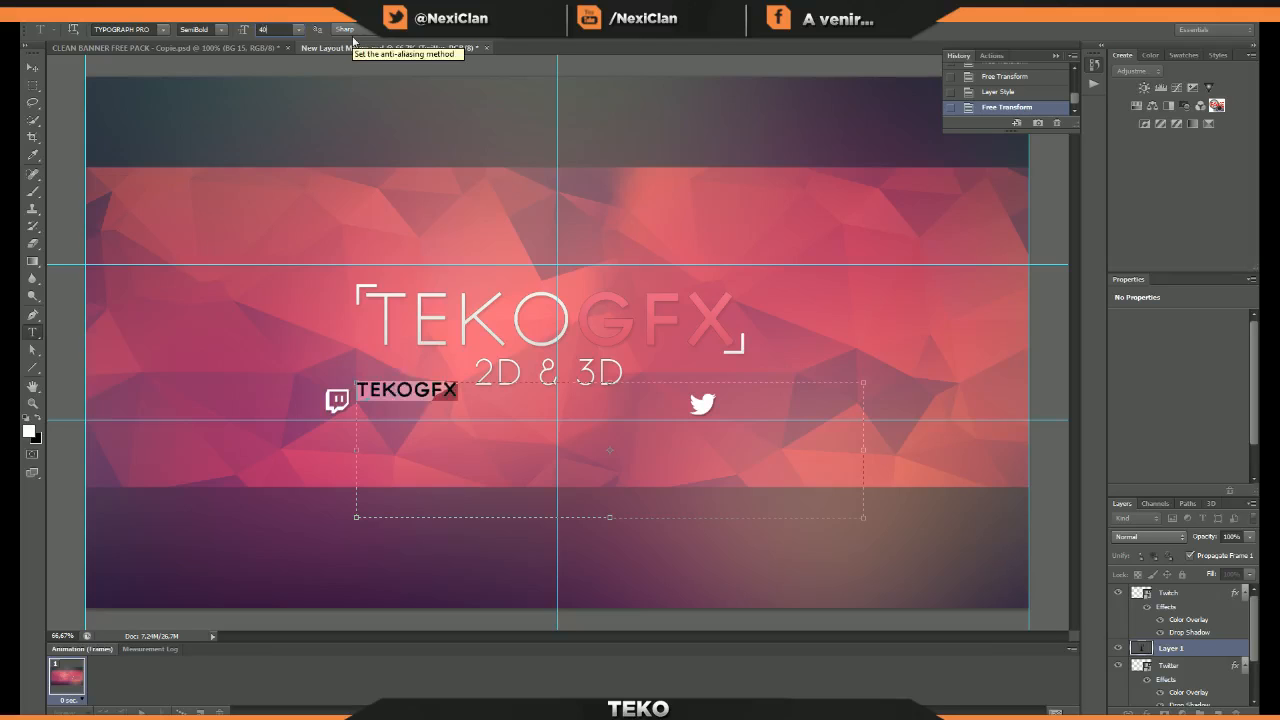
pyautogui.moveTo(417, 341); pyautogui.dragTo(414, 336)
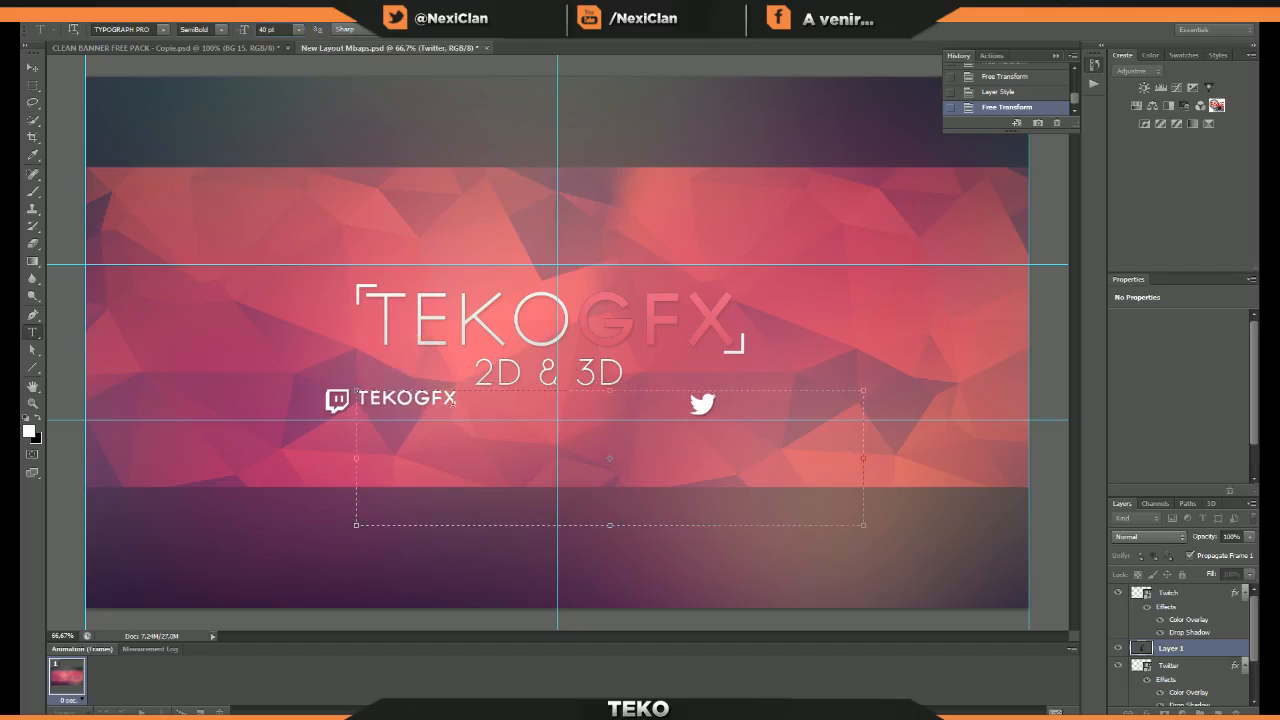
# - Try the Light style of TYPOGRAPH PRO on the TEKOGFX label beside the Twitch logo
pyautogui.moveTo(445, 388); pyautogui.dragTo(139, 353)
pyautogui.click(142, 29)
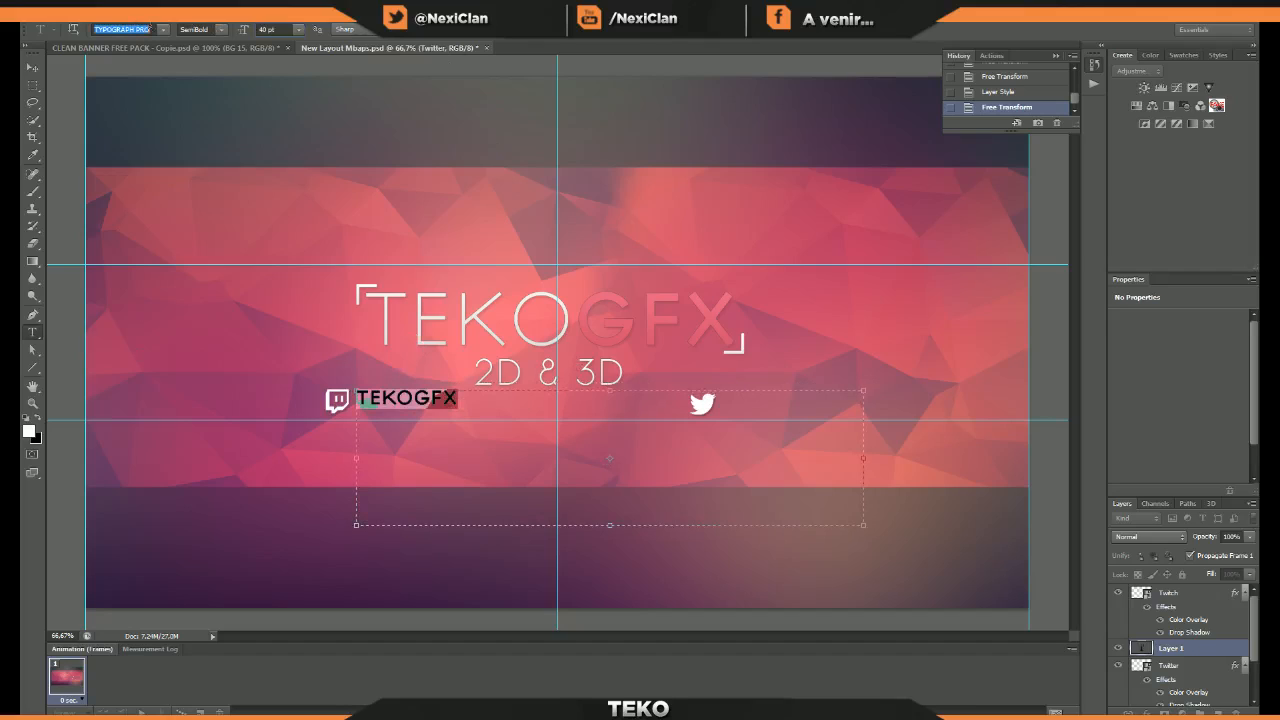
pyautogui.click(159, 31)
pyautogui.click(160, 32)
pyautogui.click(160, 31)
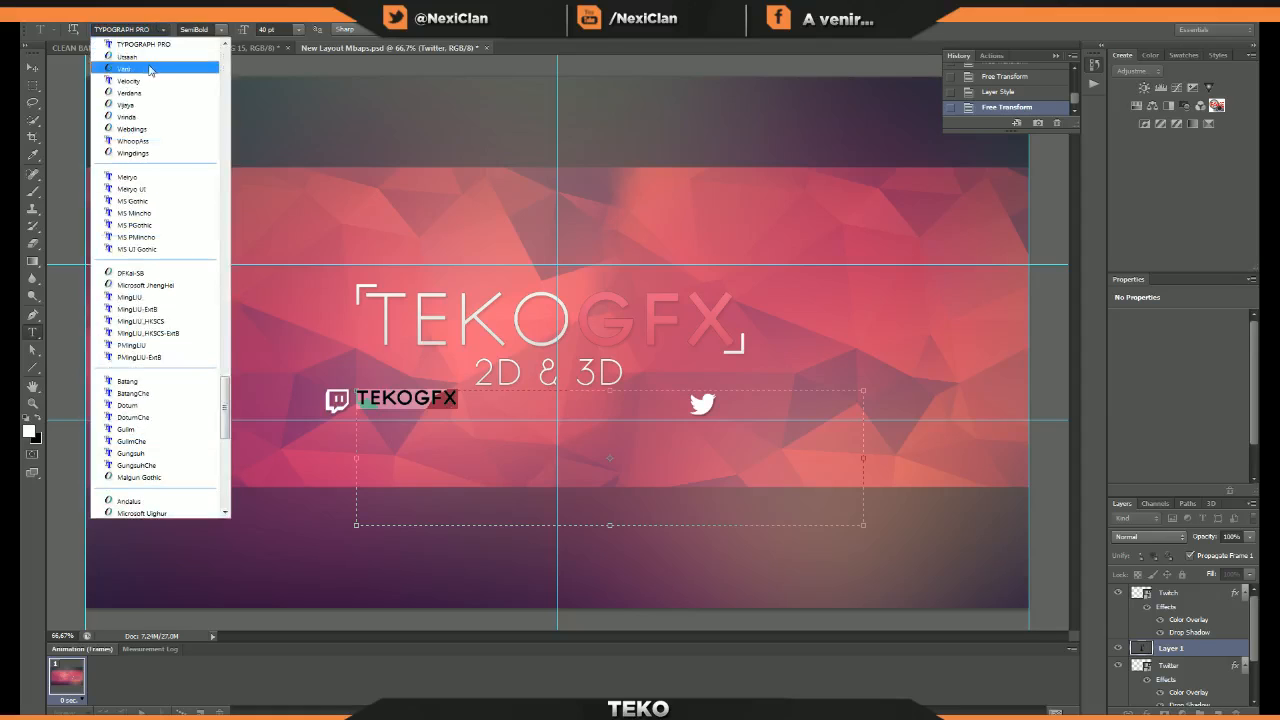
pyautogui.click(200, 29)
pyautogui.click(220, 29)
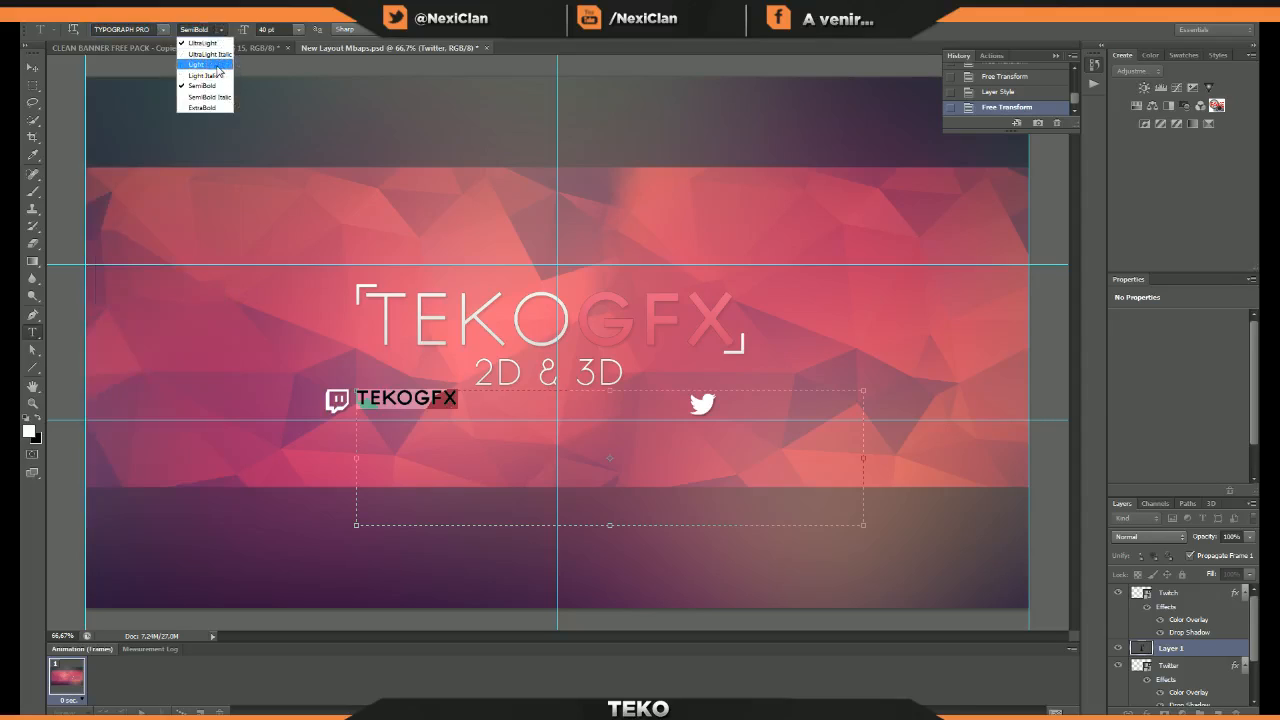
pyautogui.click(217, 65)
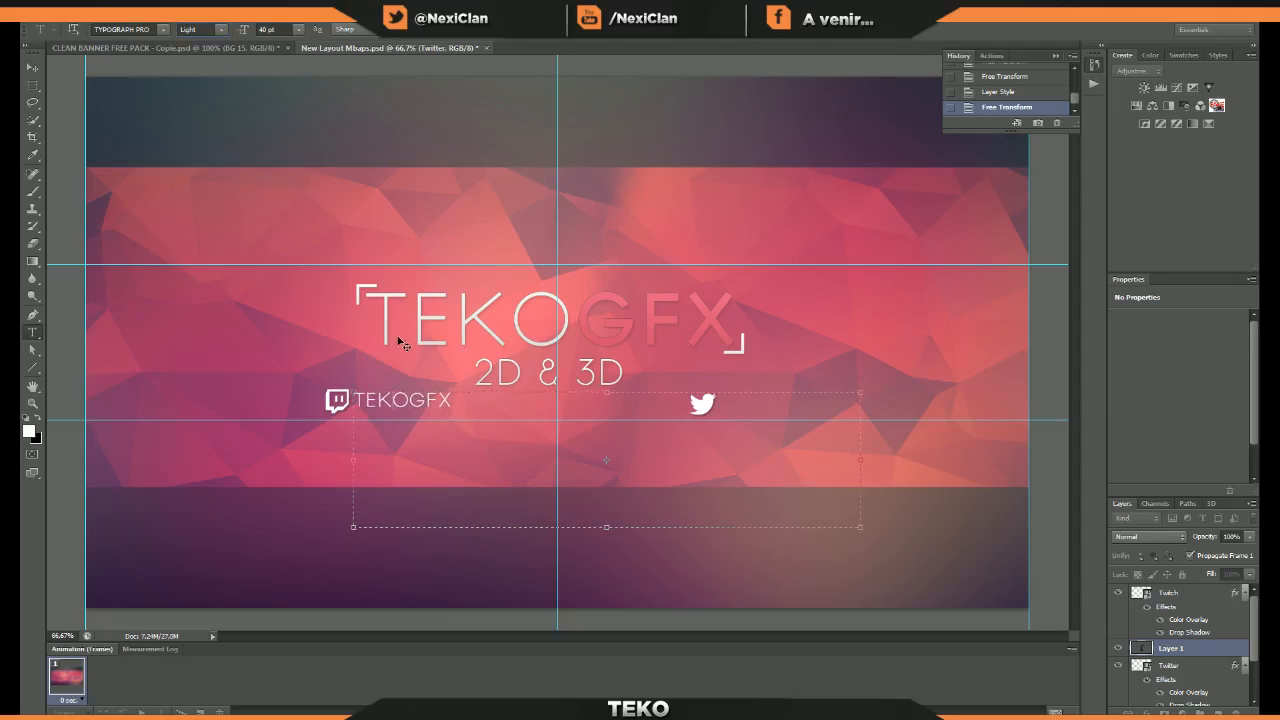
# - Apply the Light Italic style to the whole TEKOGFX label beside the Twitch logo
pyautogui.click(219, 30)
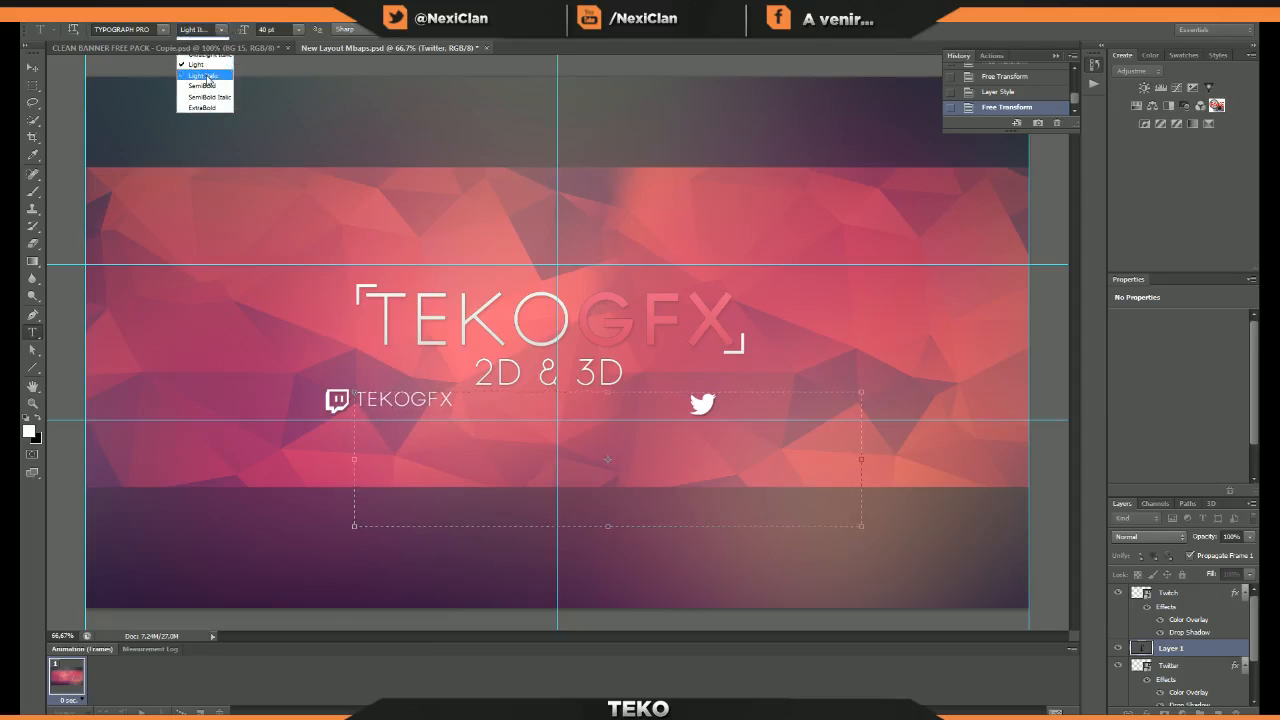
pyautogui.click(220, 66)
pyautogui.hotkey('ctrl', 'a')
pyautogui.click(220, 30)
pyautogui.click(218, 75)
pyautogui.click(448, 405)
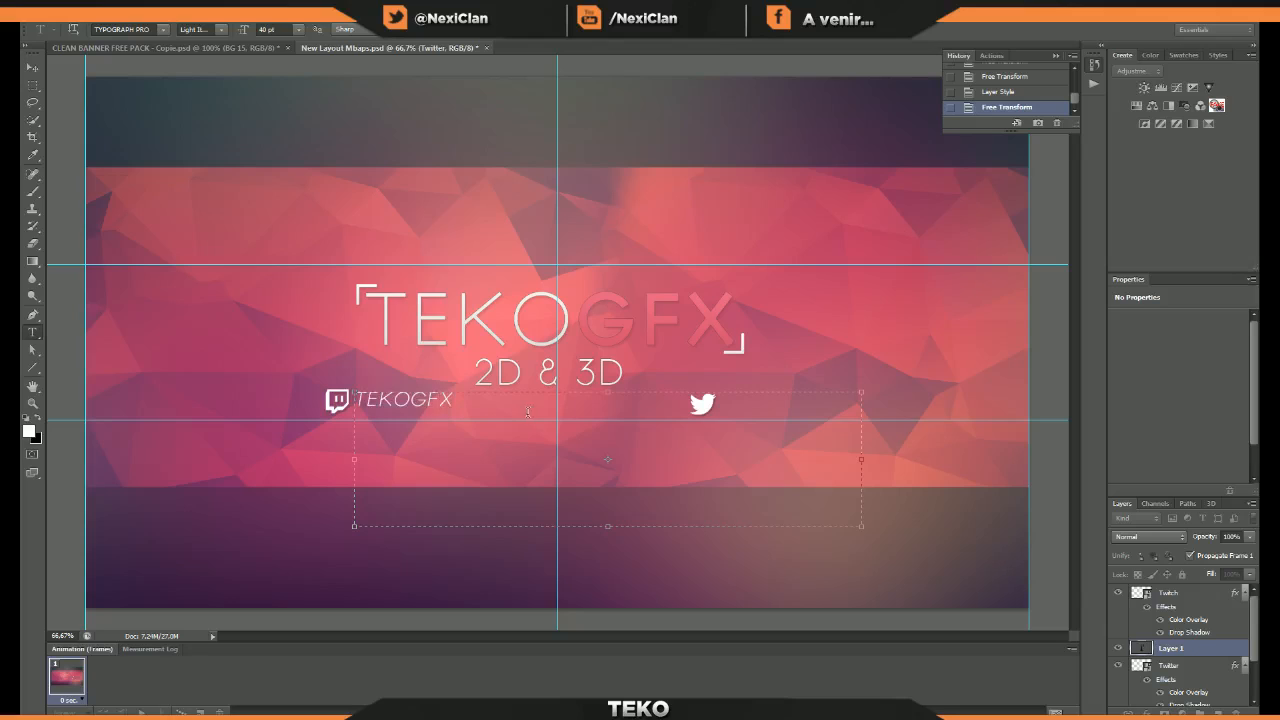
# - Colour the Twitch label with the pink f46a80 sampled from the banner and commit the text
pyautogui.hotkey('ctrl', 'a')
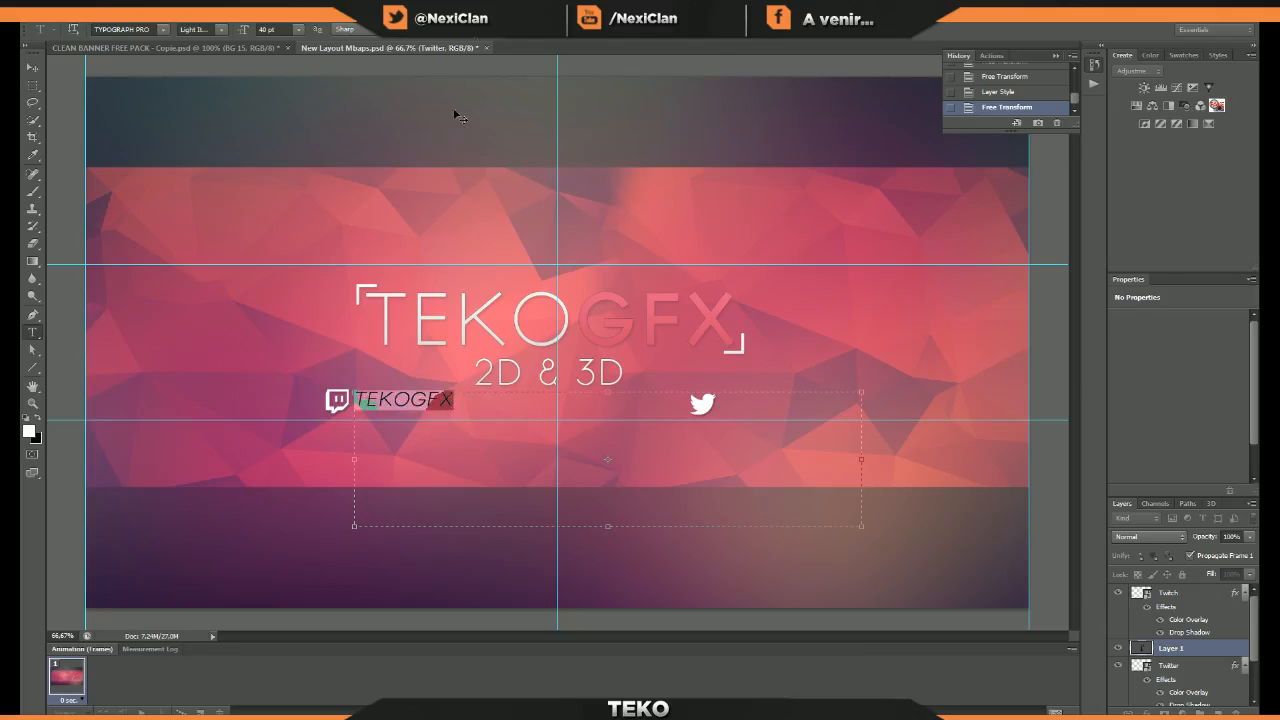
pyautogui.click(450, 30)
pyautogui.click(388, 338)
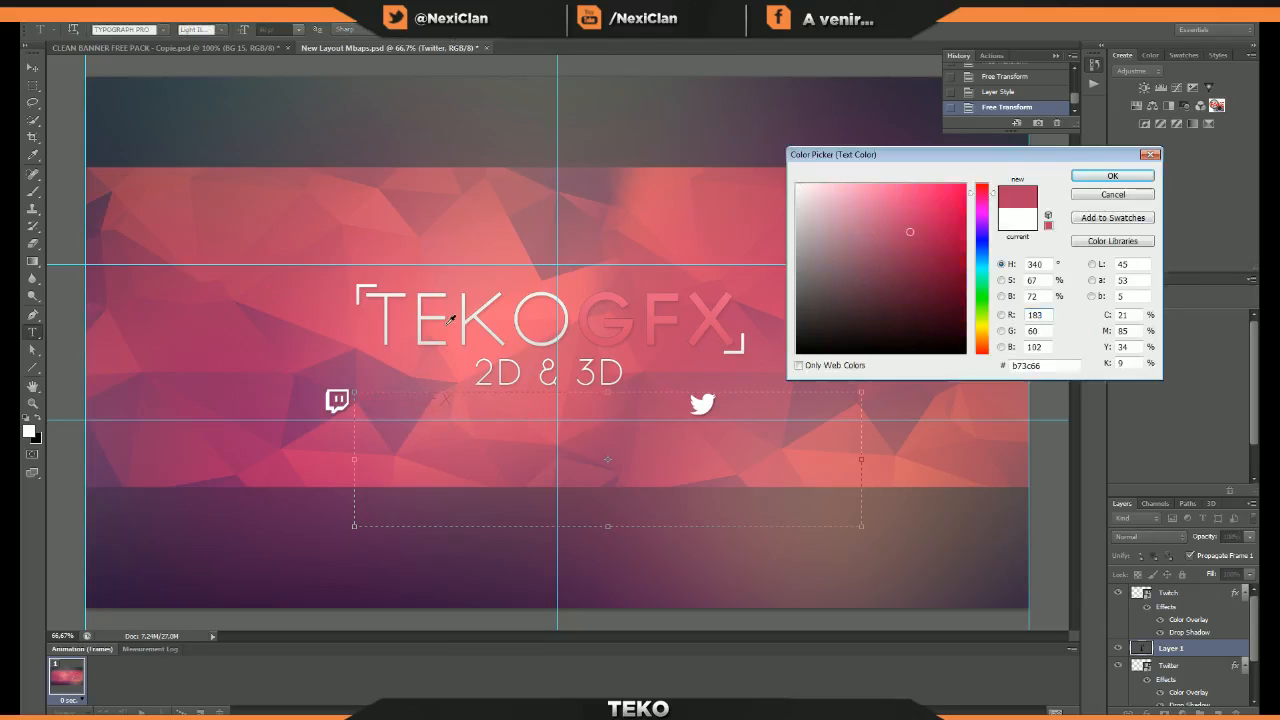
pyautogui.click(602, 295)
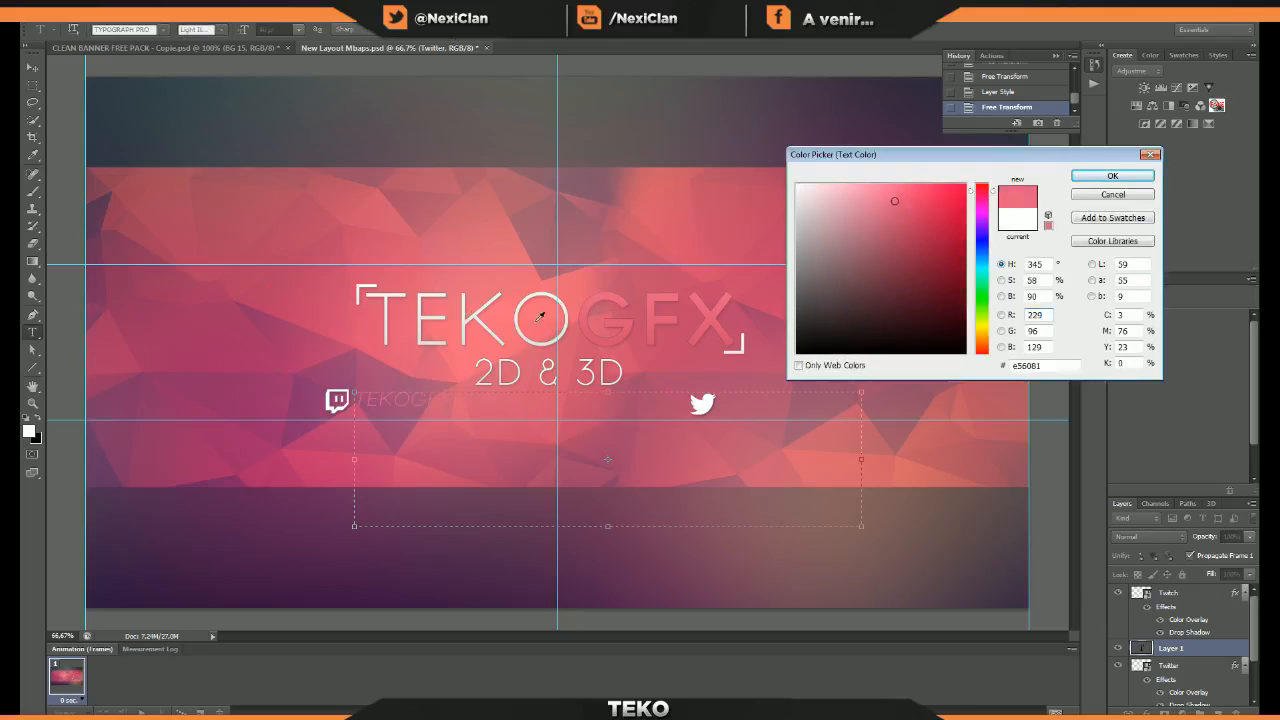
pyautogui.click(471, 345)
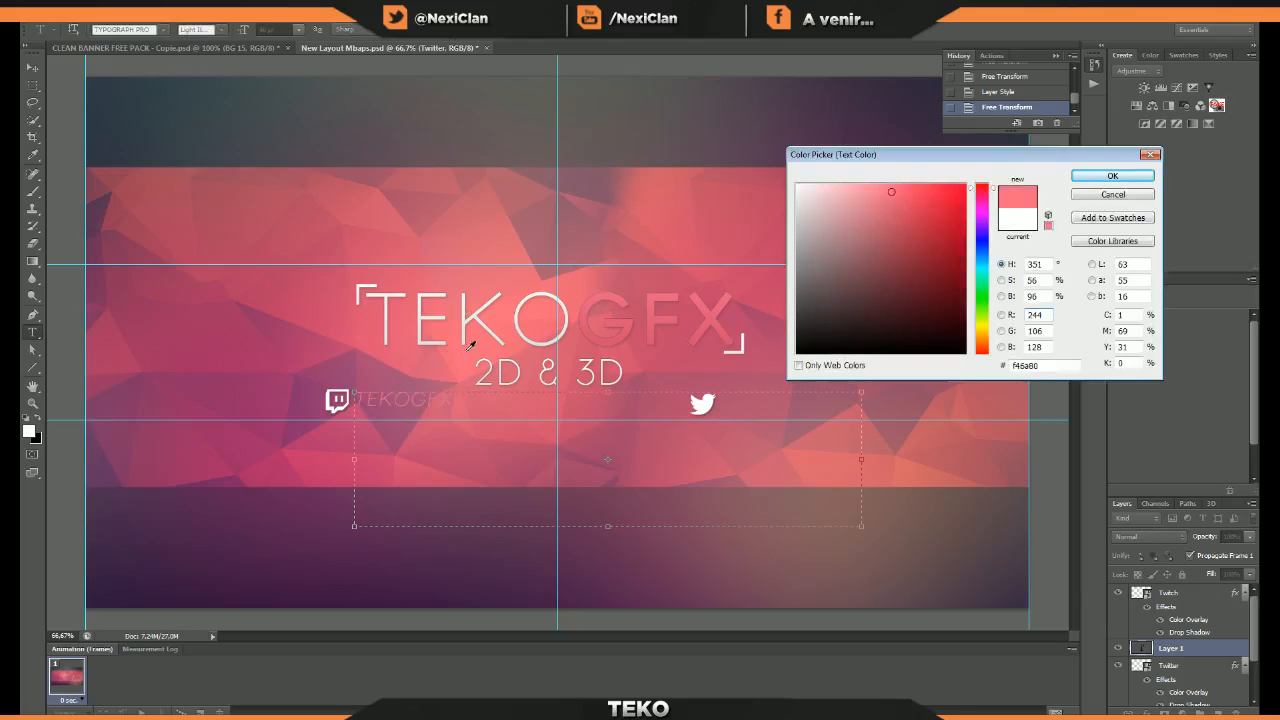
pyautogui.click(1112, 176)
pyautogui.hotkey('ctrl', 'Return')
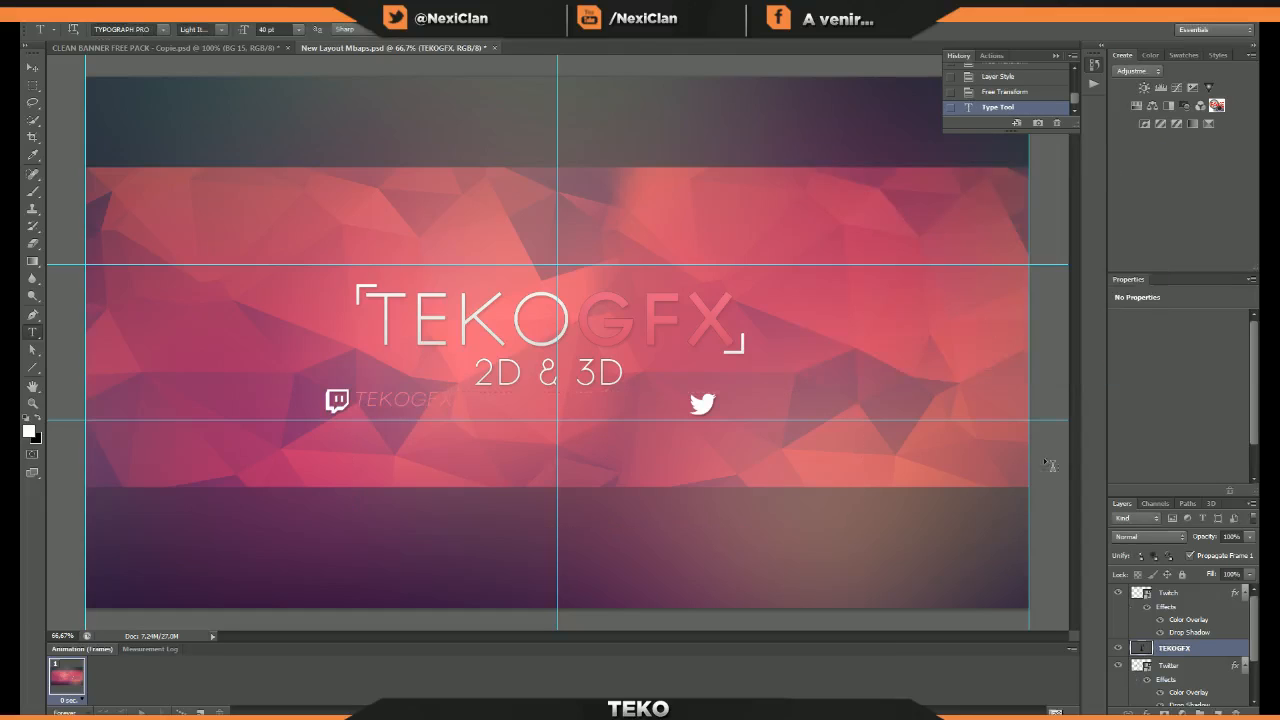
# - Add a Multiply Drop Shadow and a 1 px black outside Stroke, both at reduced opacity, to the Twitch label
pyautogui.rightClick(1188, 650)
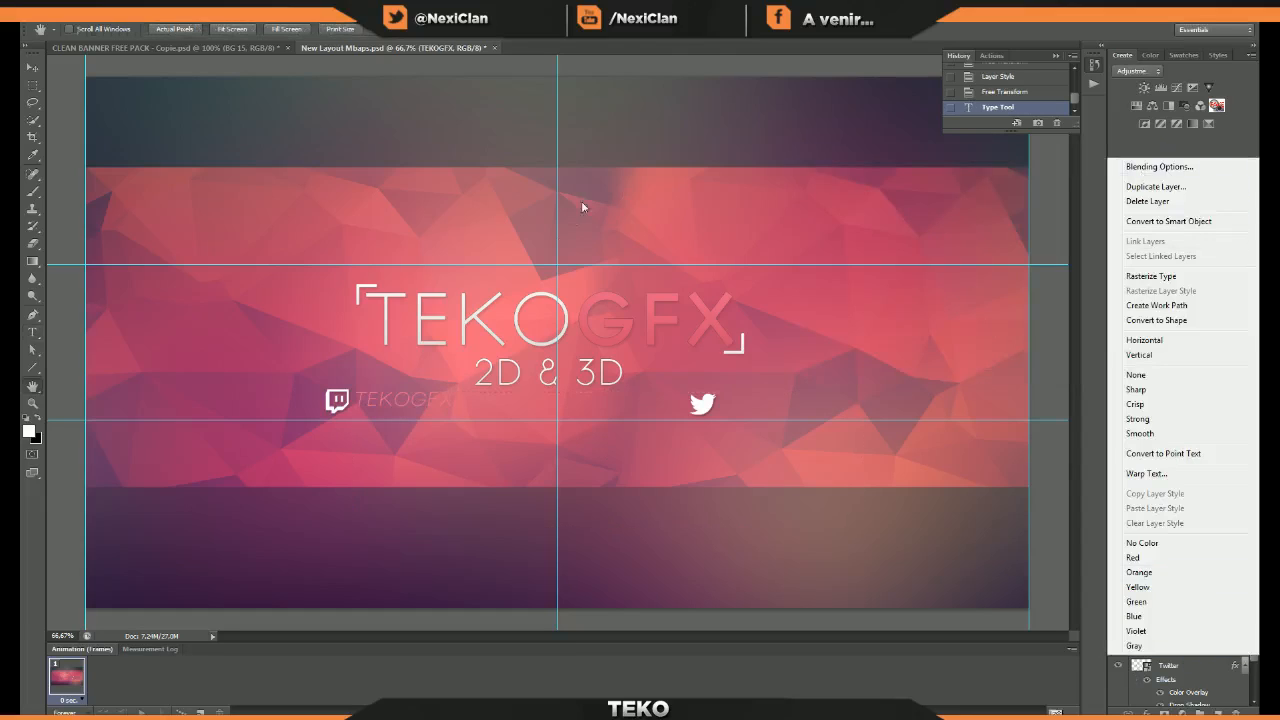
pyautogui.click(1150, 166)
pyautogui.click(753, 200)
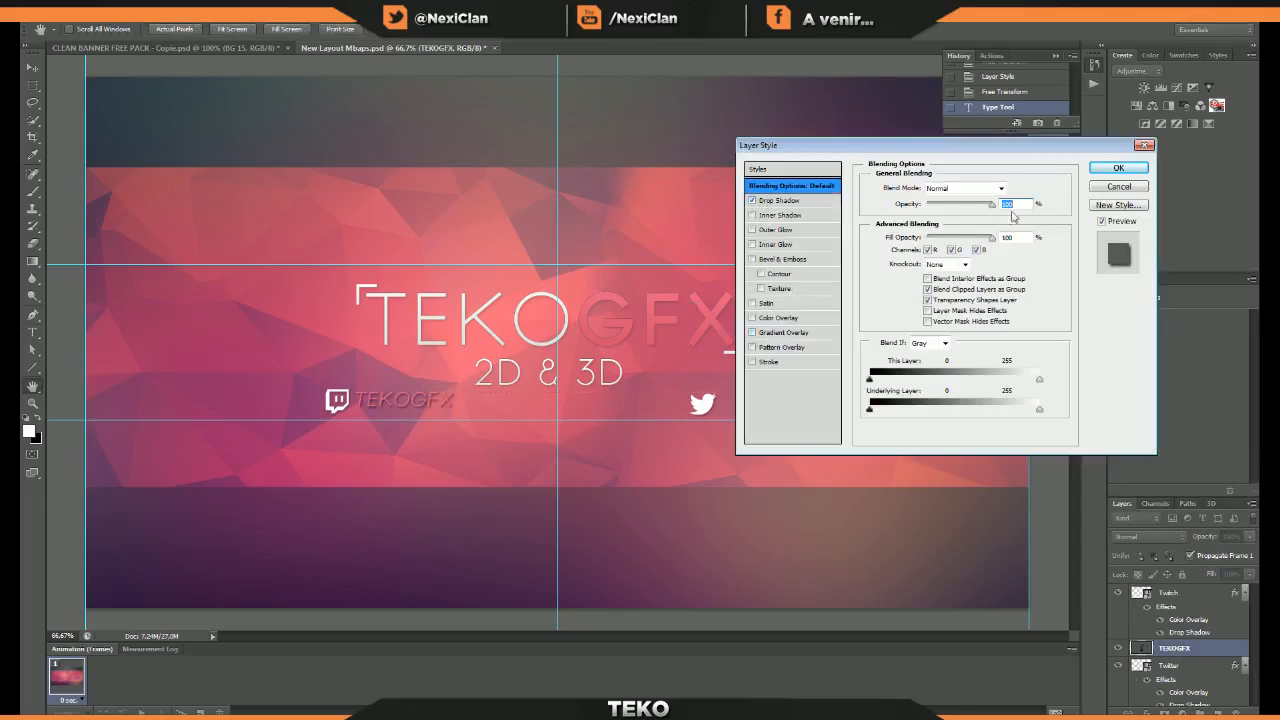
pyautogui.click(762, 361)
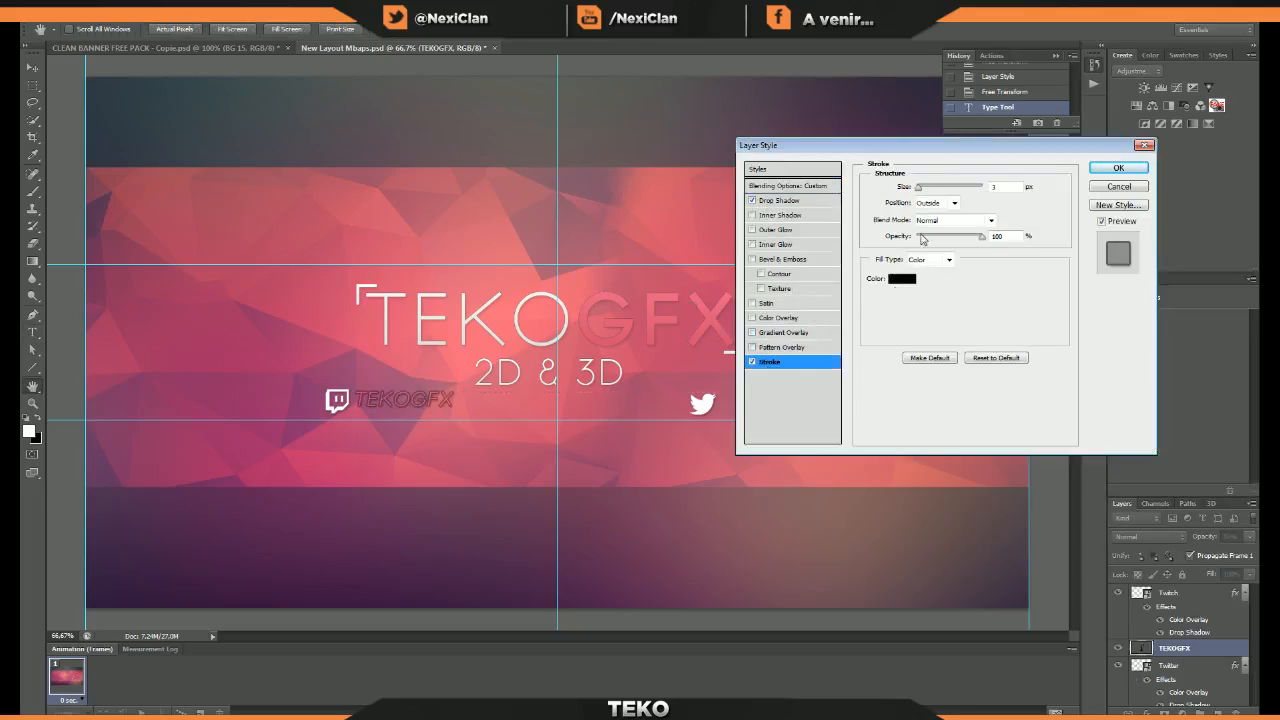
pyautogui.moveTo(918, 188); pyautogui.dragTo(788, 192)
pyautogui.moveTo(960, 237); pyautogui.dragTo(941, 237)
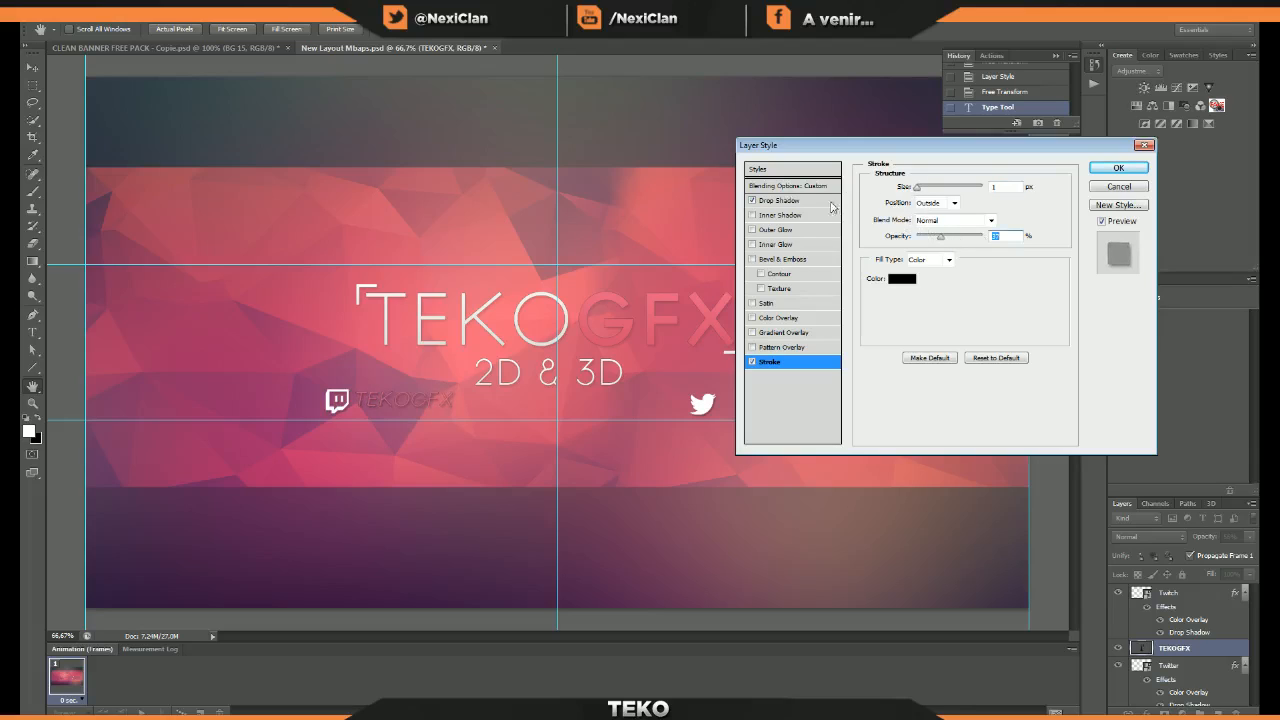
pyautogui.click(800, 201)
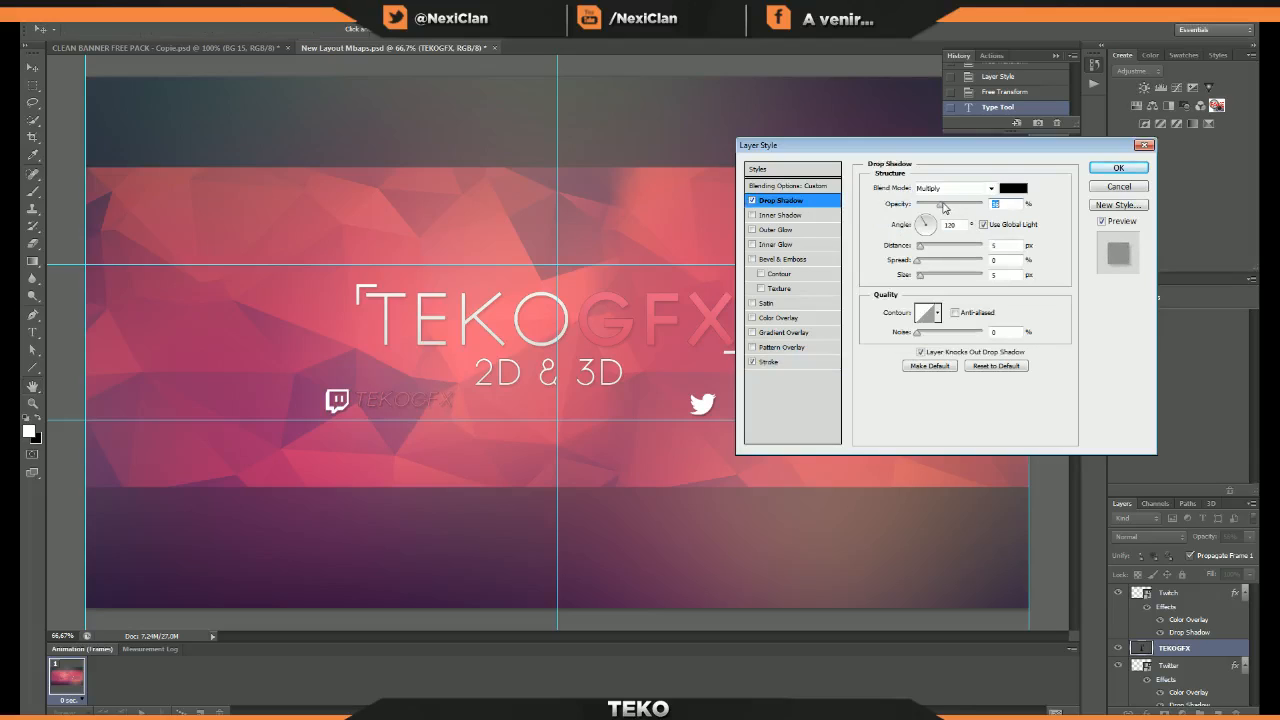
# - Add a Gradient Overlay and a white (ffffff) Color Overlay with reduced opacity to the Twitch label
pyautogui.click(757, 334)
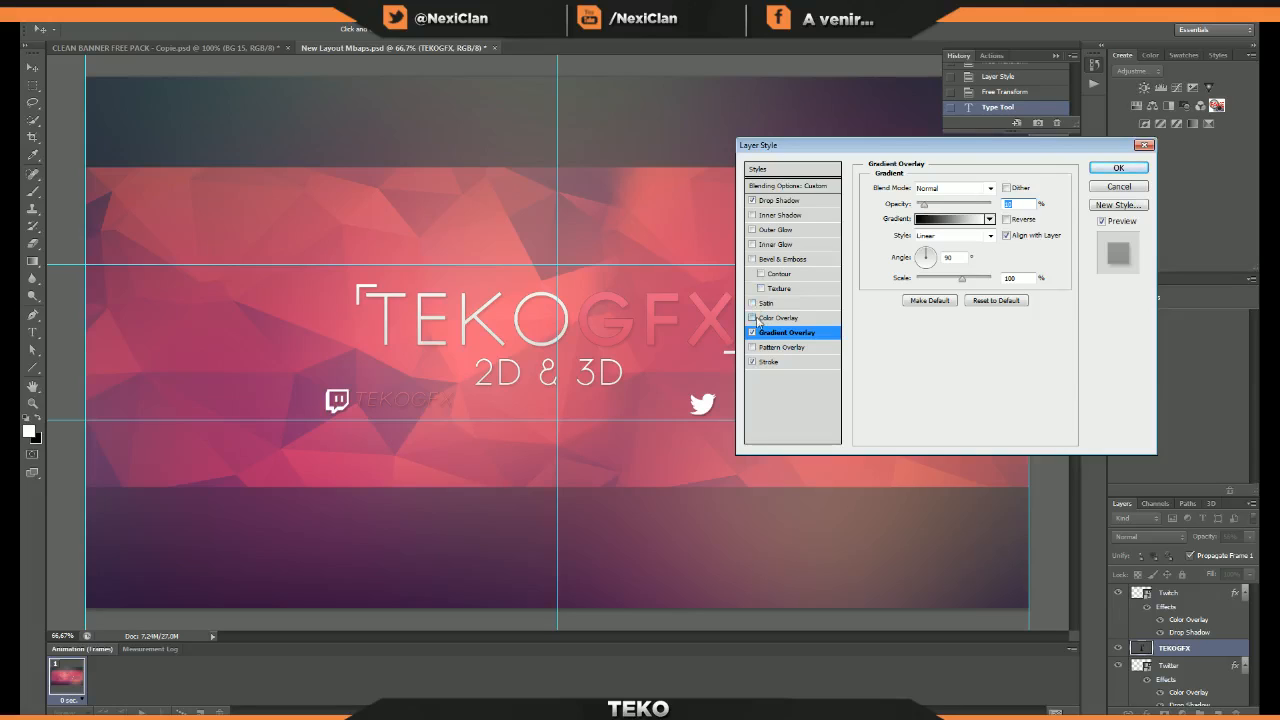
pyautogui.click(766, 318)
pyautogui.click(1010, 190)
pyautogui.click(797, 185)
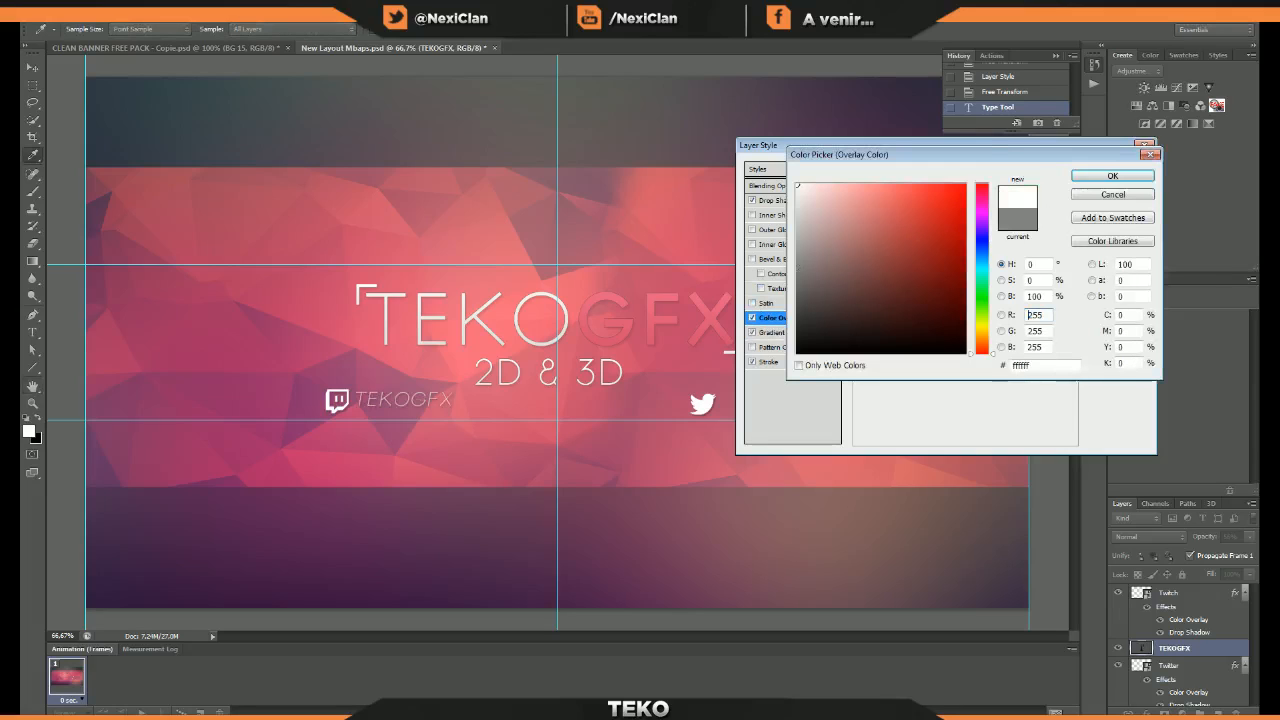
pyautogui.click(1098, 179)
pyautogui.click(948, 205)
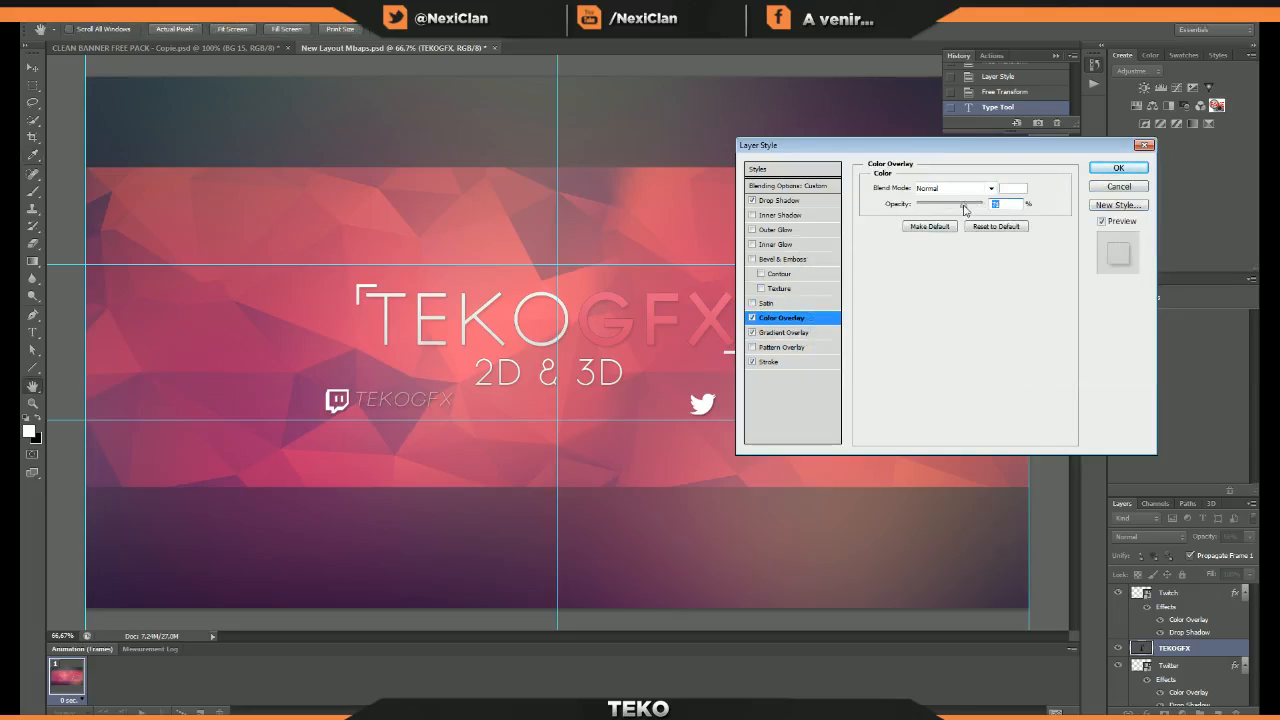
pyautogui.click(1118, 168)
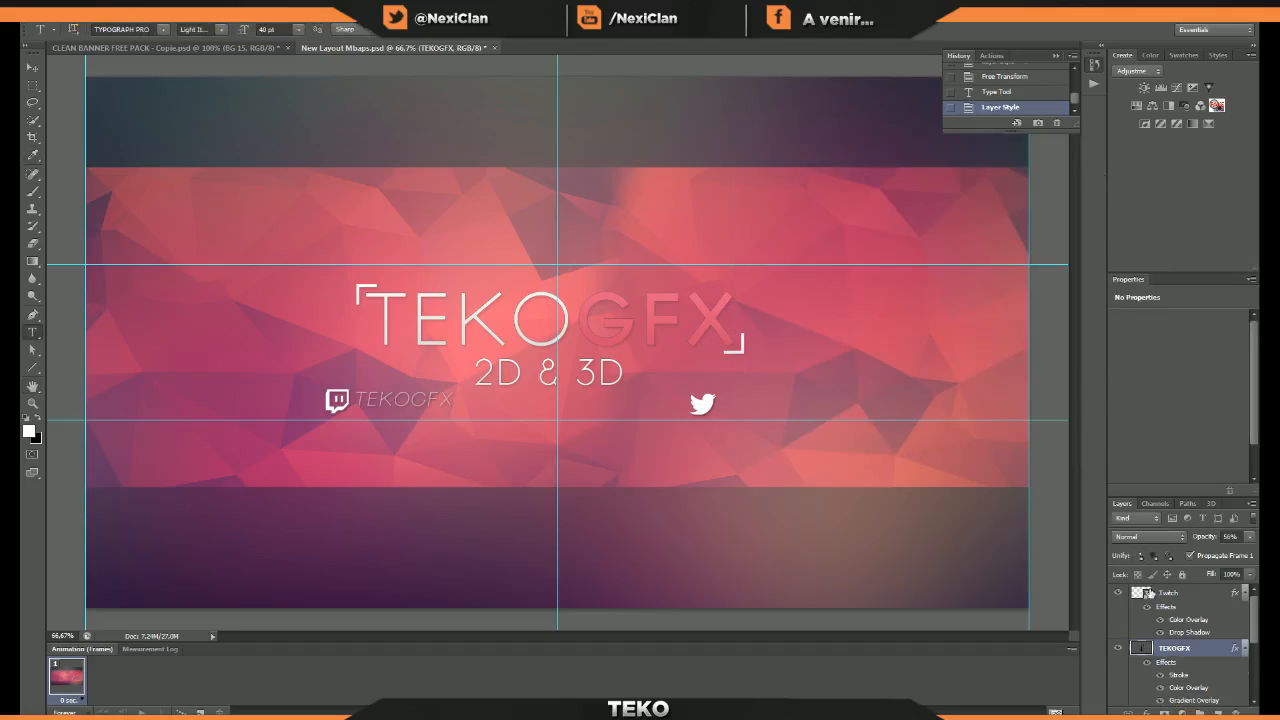
# - Duplicate the TEKOGFX label and place the copy just to the right of the Twitter logo
pyautogui.click(1244, 647)
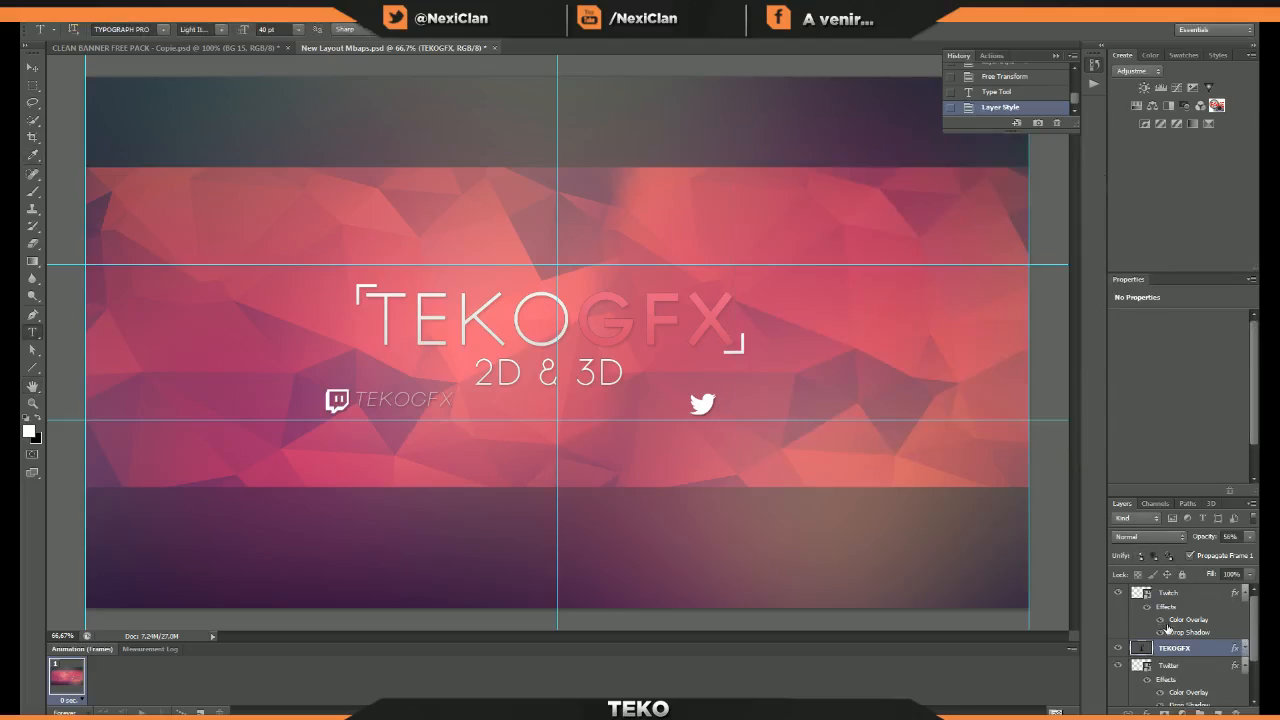
pyautogui.hotkey('ctrl', 'j')
pyautogui.hotkey('ctrl', 't')
pyautogui.moveTo(445, 428); pyautogui.dragTo(816, 434)
pyautogui.click(700, 32)
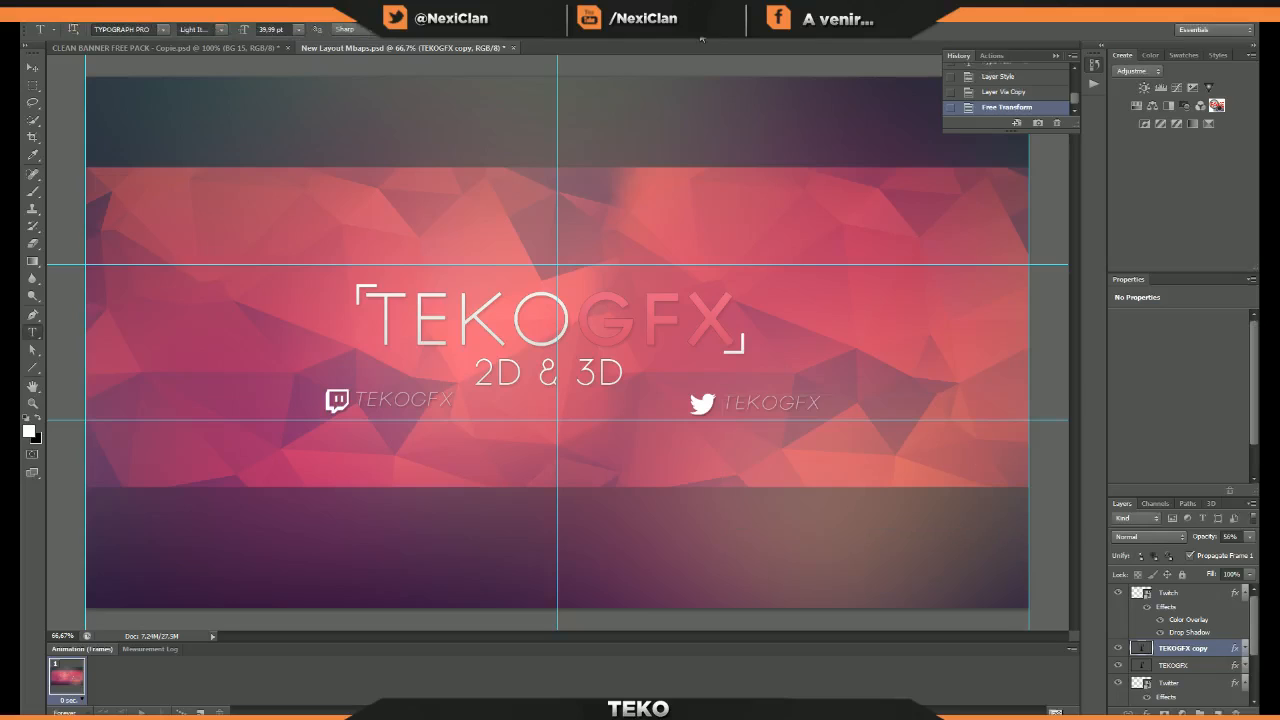
pyautogui.click(728, 399)
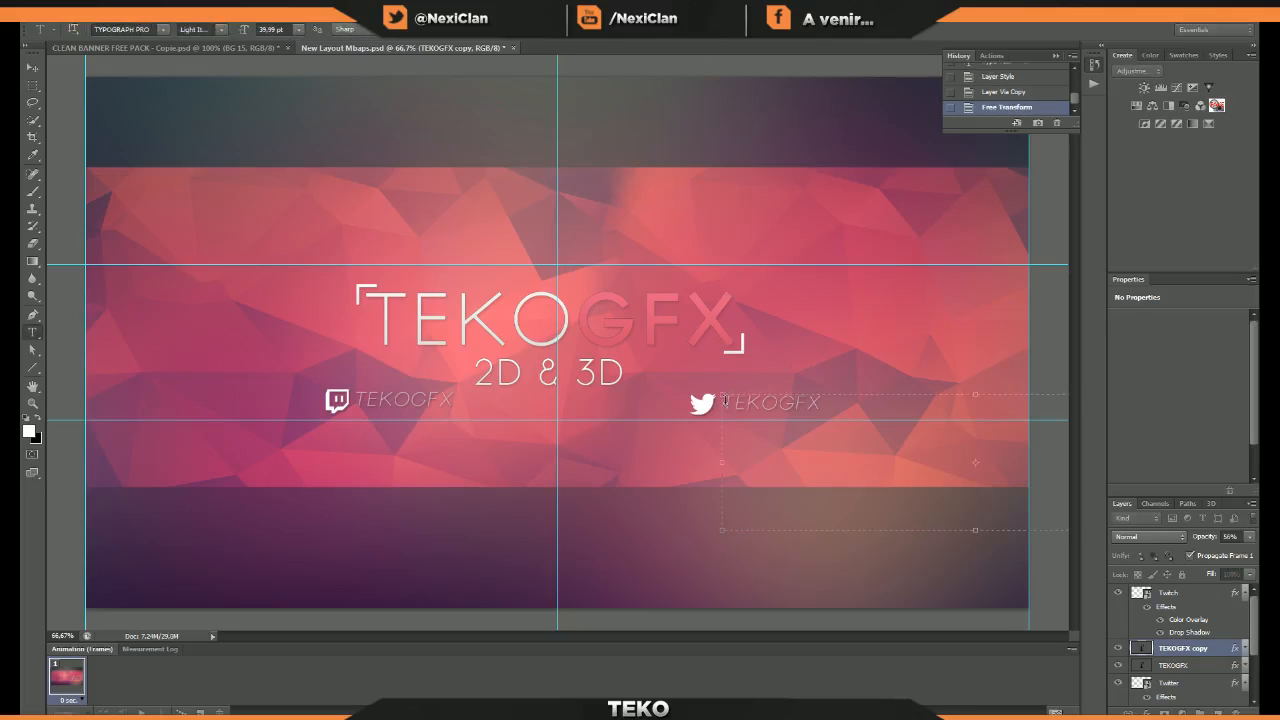
pyautogui.write('@')
pyautogui.moveTo(769, 325); pyautogui.dragTo(765, 327)
pyautogui.click(681, 31)
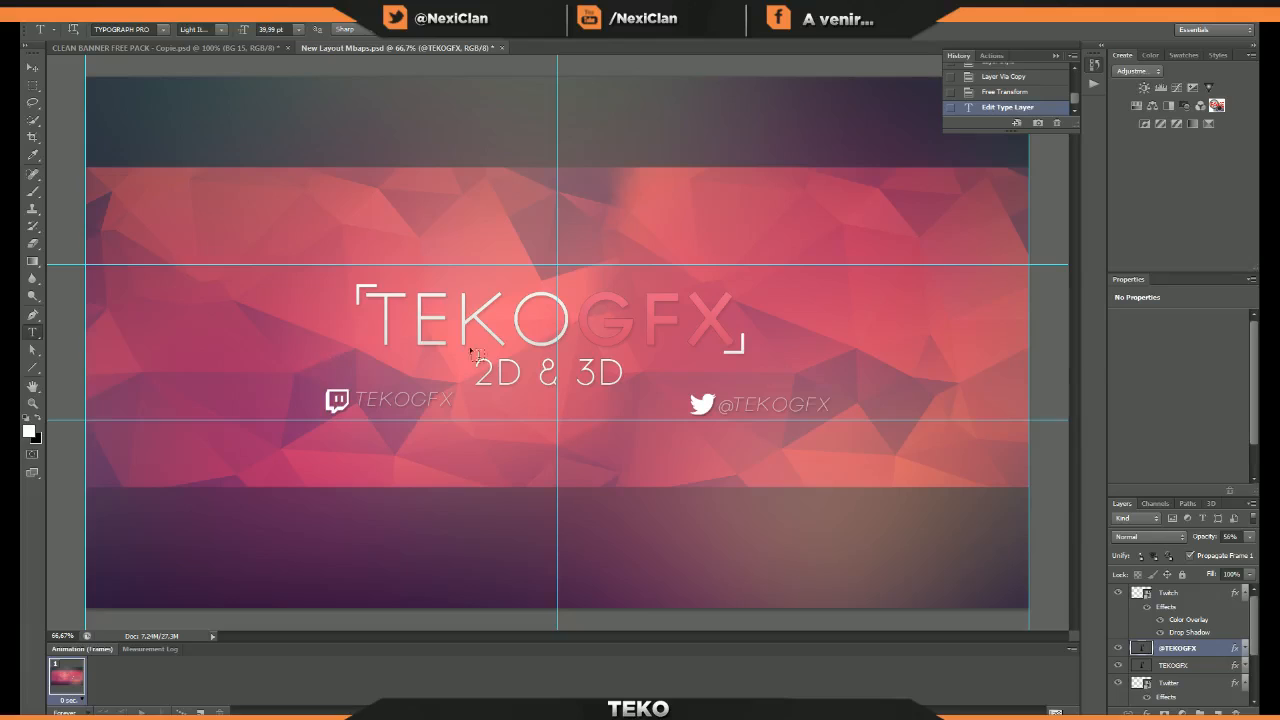
pyautogui.click(1182, 664)
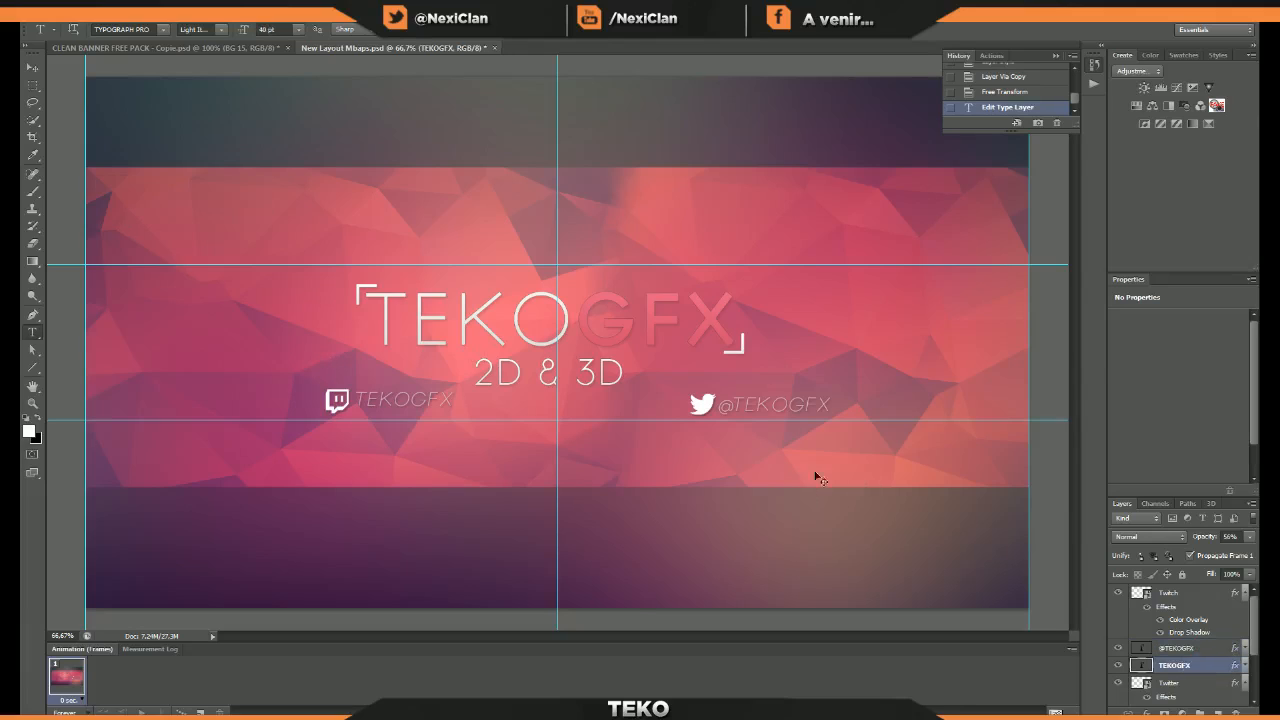
pyautogui.hotkey('ctrl', 't')
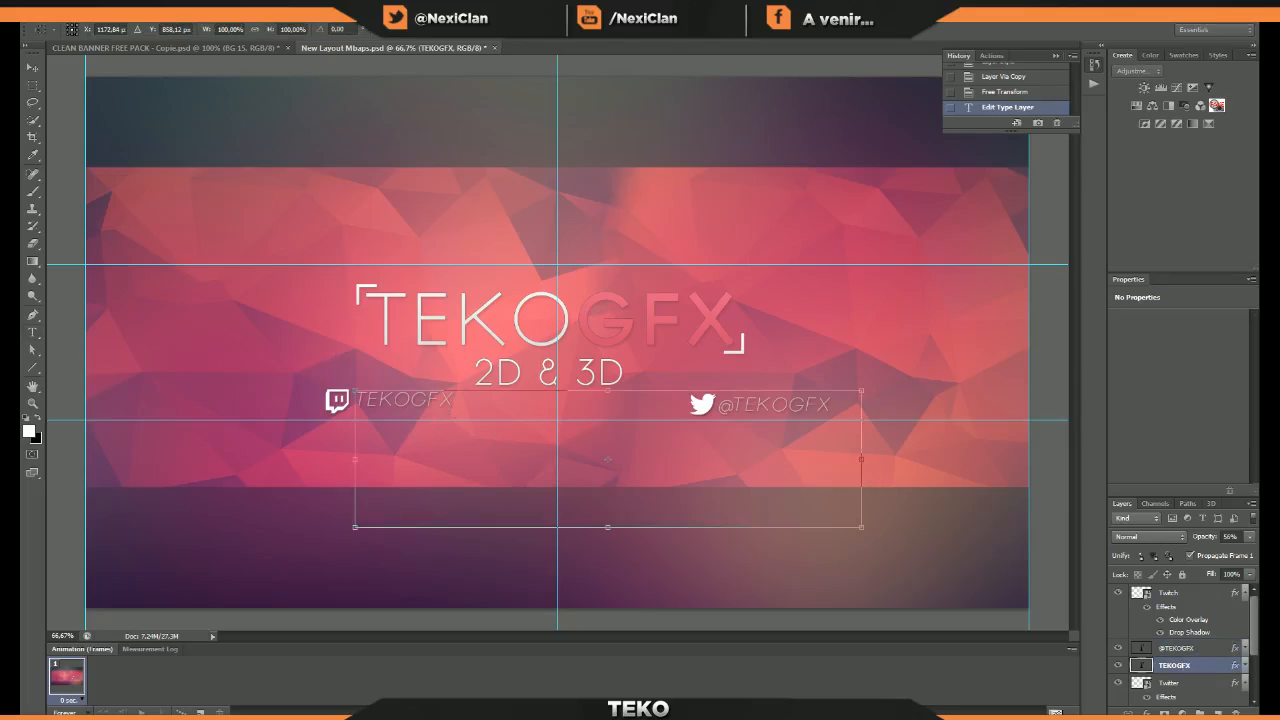
pyautogui.press('Return')
pyautogui.press('t')
pyautogui.keyDown('shift'); pyautogui.click(1175, 683); pyautogui.keyUp('shift')
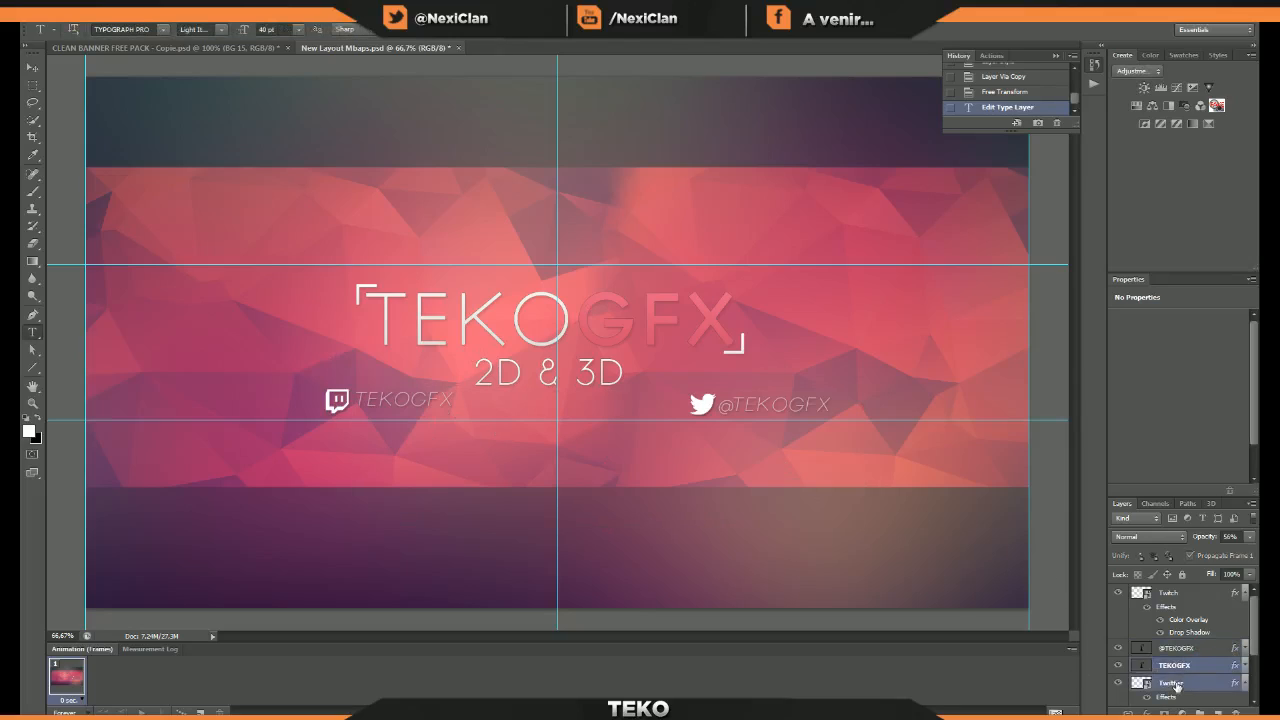
pyautogui.doubleClick(1178, 649)
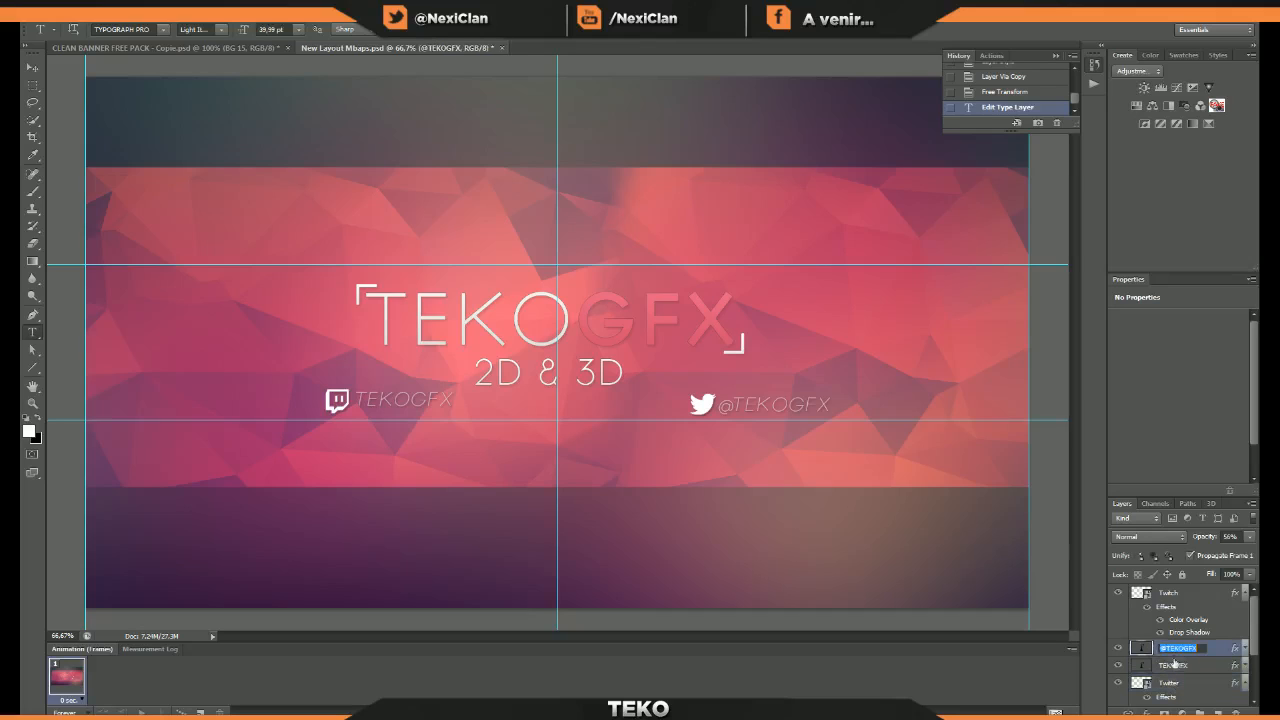
pyautogui.moveTo(1221, 648); pyautogui.dragTo(1190, 676)
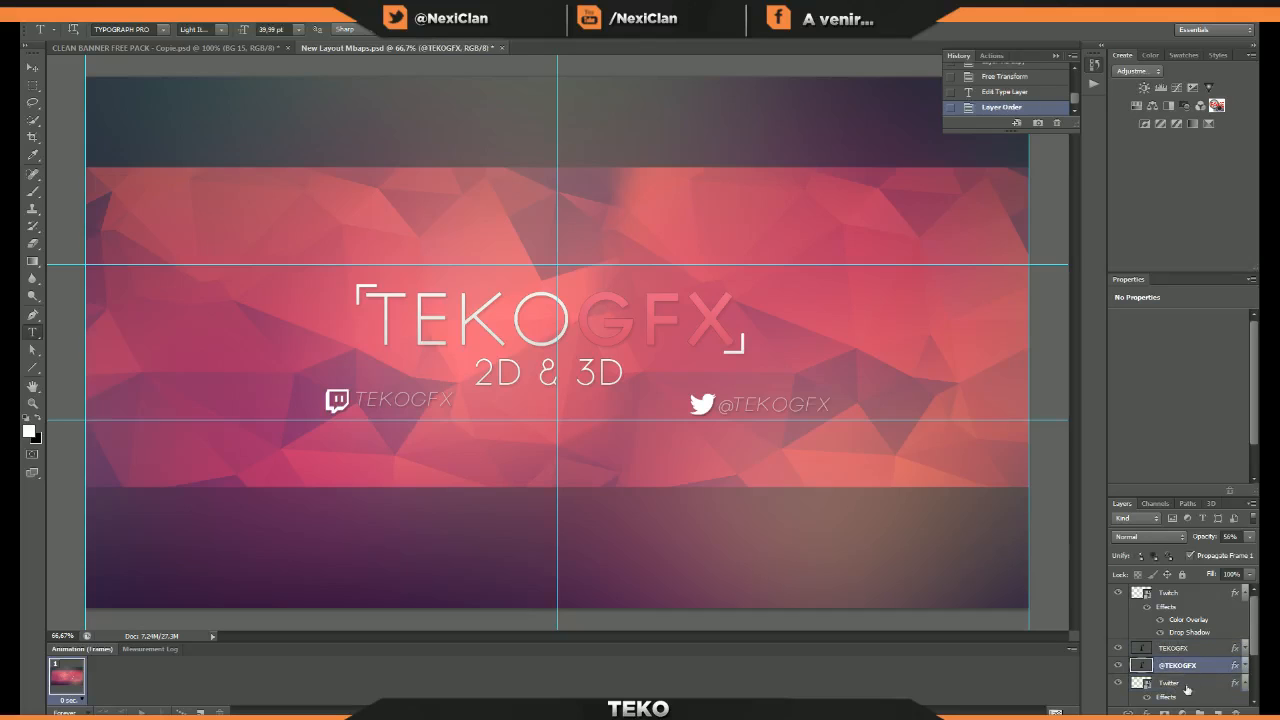
pyautogui.keyDown('shift'); pyautogui.click(1186, 687); pyautogui.keyUp('shift')
pyautogui.rightClick(1182, 668)
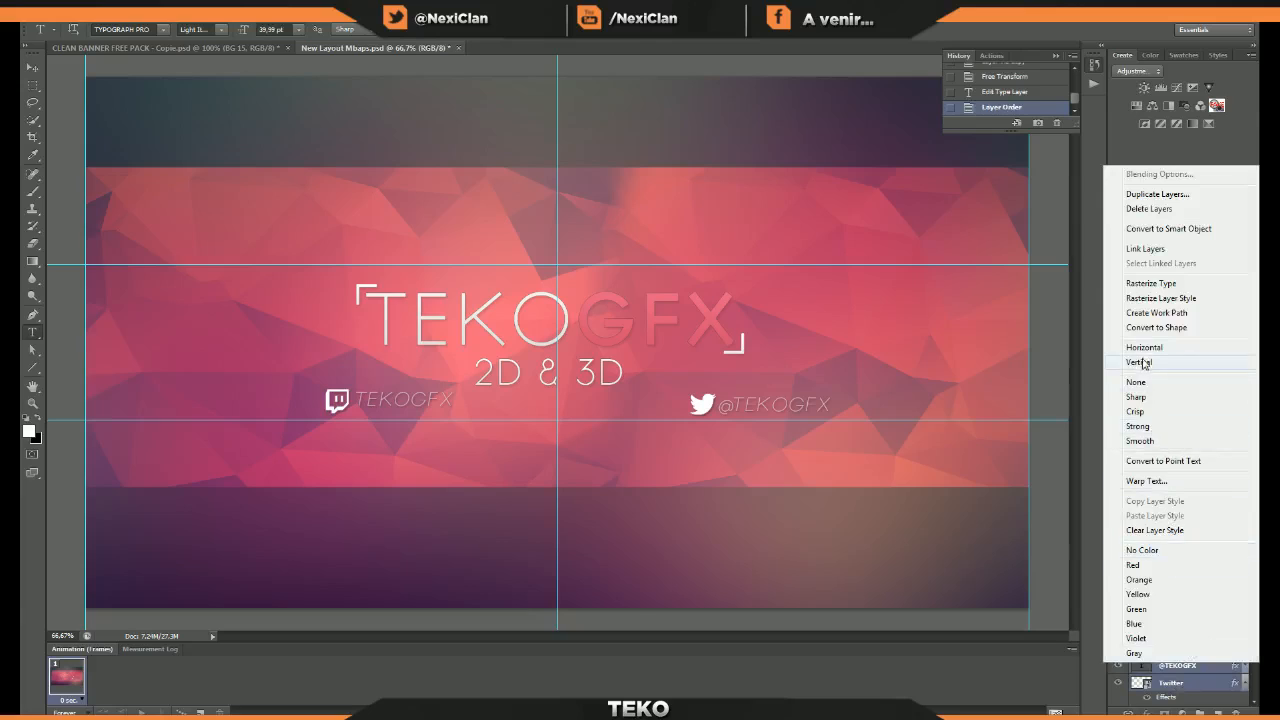
pyautogui.click(1210, 682)
pyautogui.rightClick(1190, 668)
pyautogui.click(1158, 285)
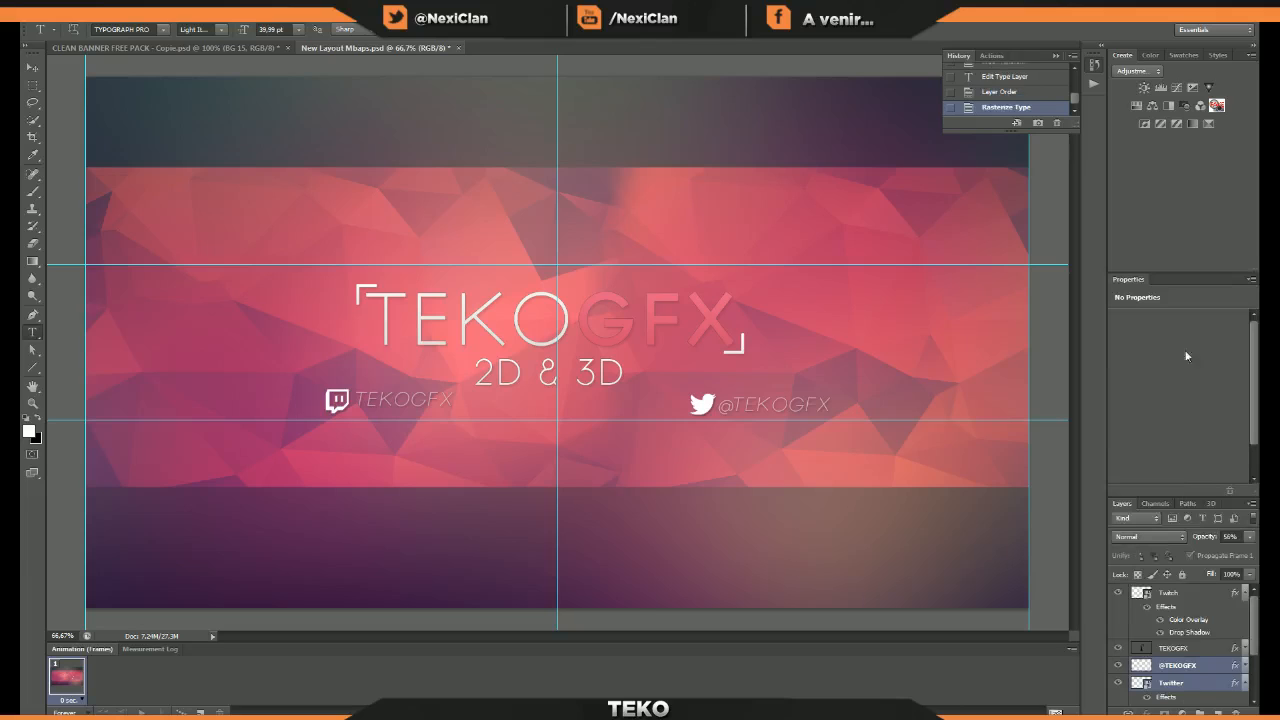
pyautogui.rightClick(1182, 679)
pyautogui.click(1174, 512)
pyautogui.hotkey('ctrl', 'r')
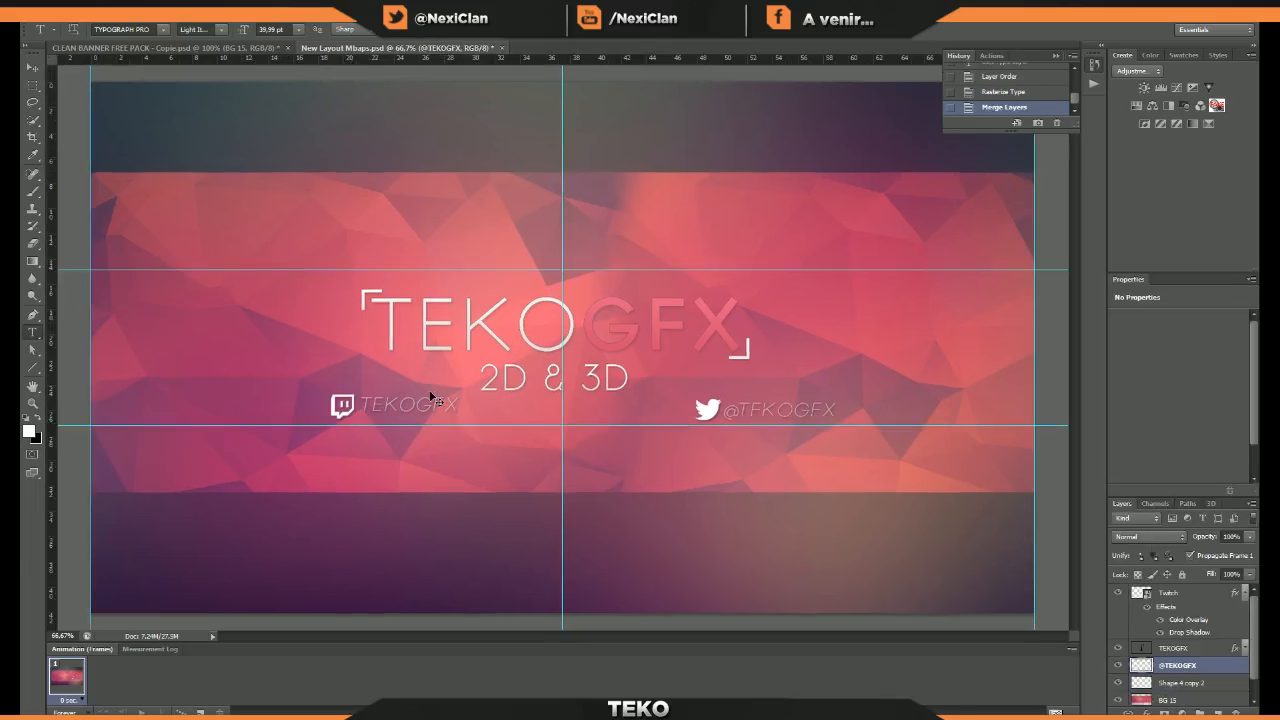
pyautogui.hotkey('ctrl', 't')
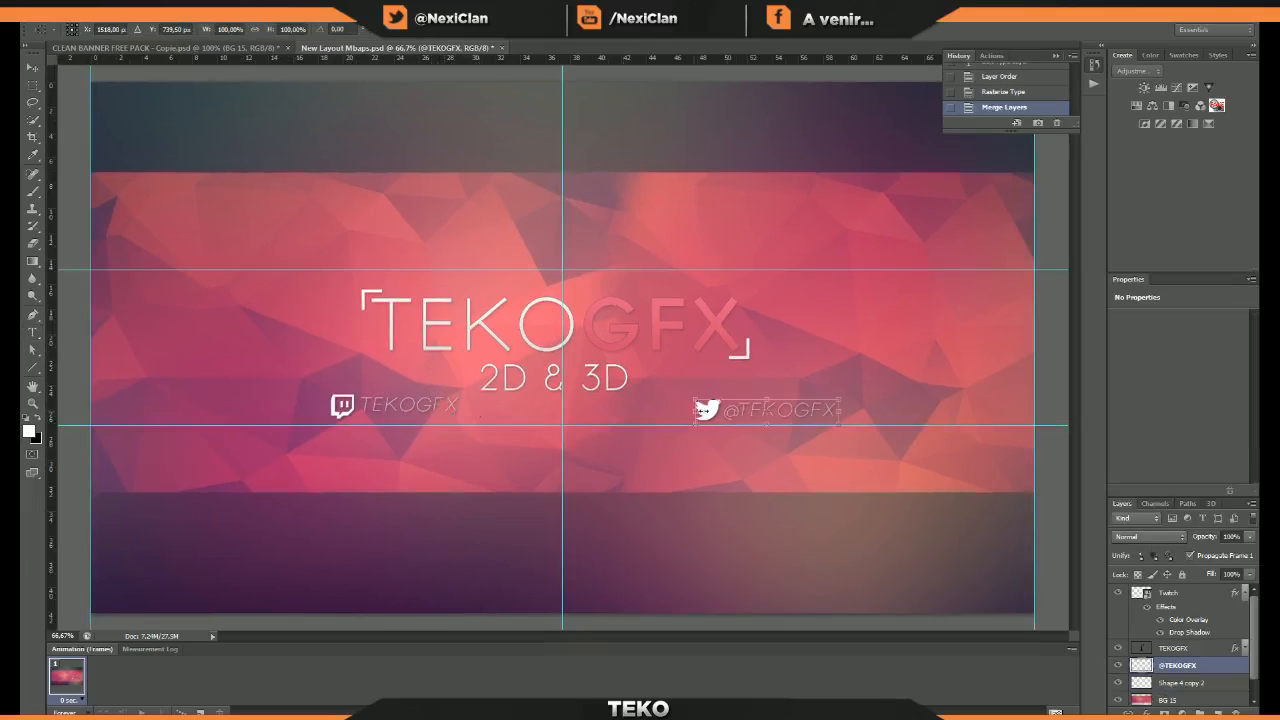
pyautogui.press('Right')
pyautogui.press('Right')
pyautogui.press('Right')
pyautogui.press('Right')
pyautogui.press('Right')
pyautogui.press('Right')
pyautogui.press('Right')
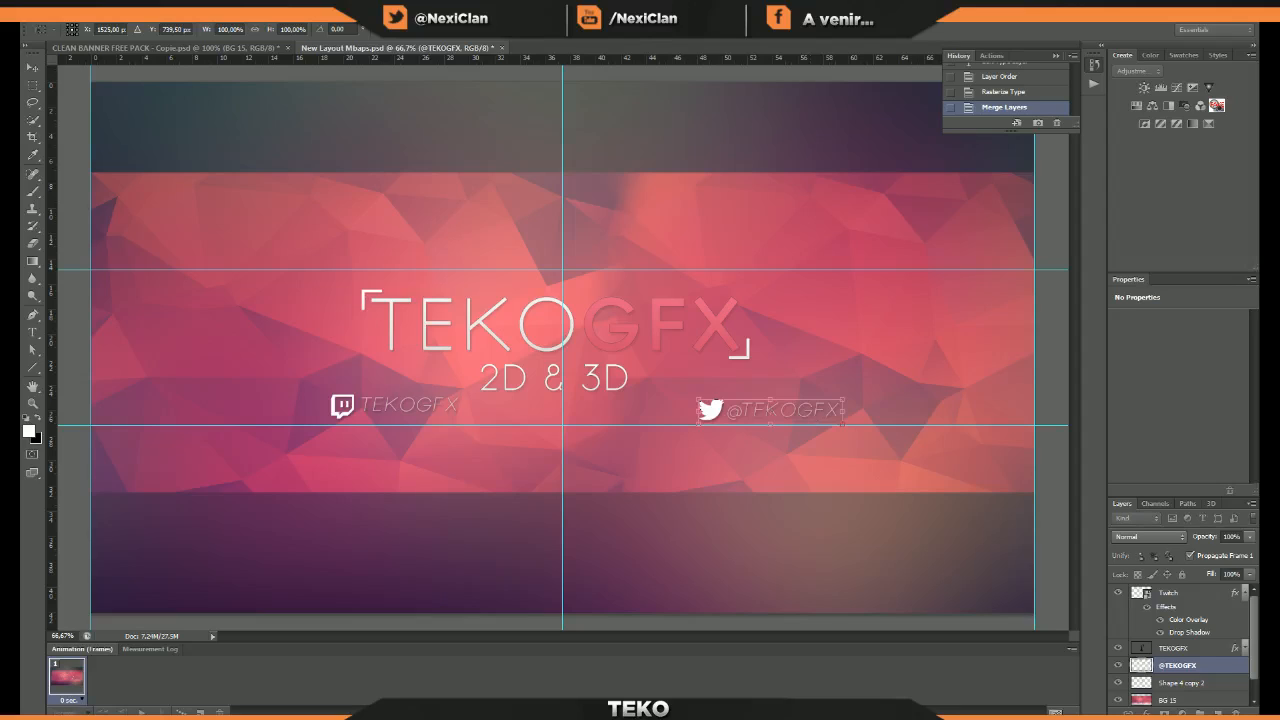
pyautogui.press('Return')
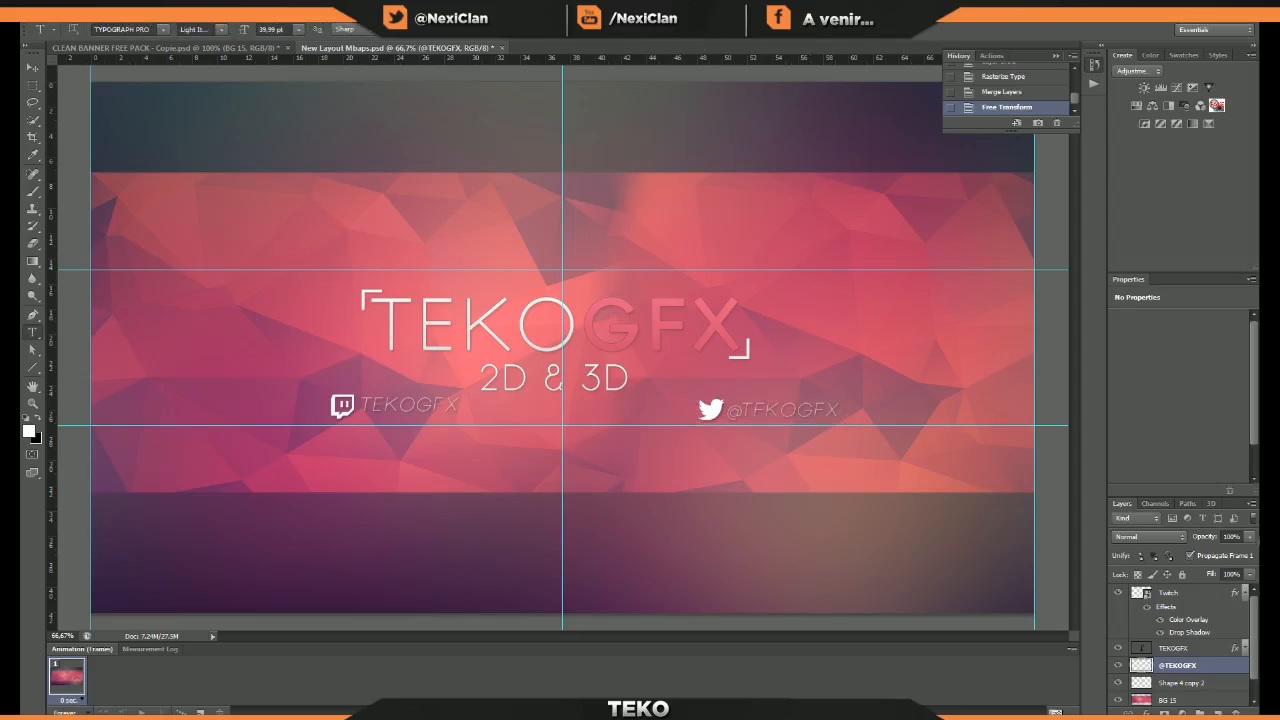